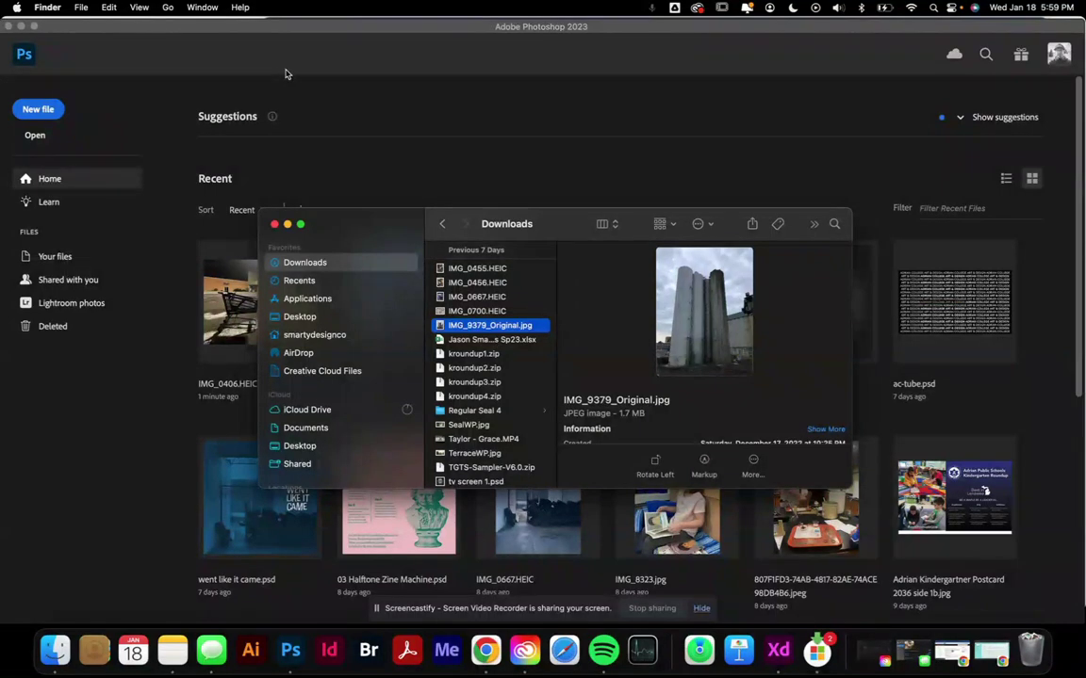
Step: Bring Photoshop to the front and show its File menu
left_click(249, 36)
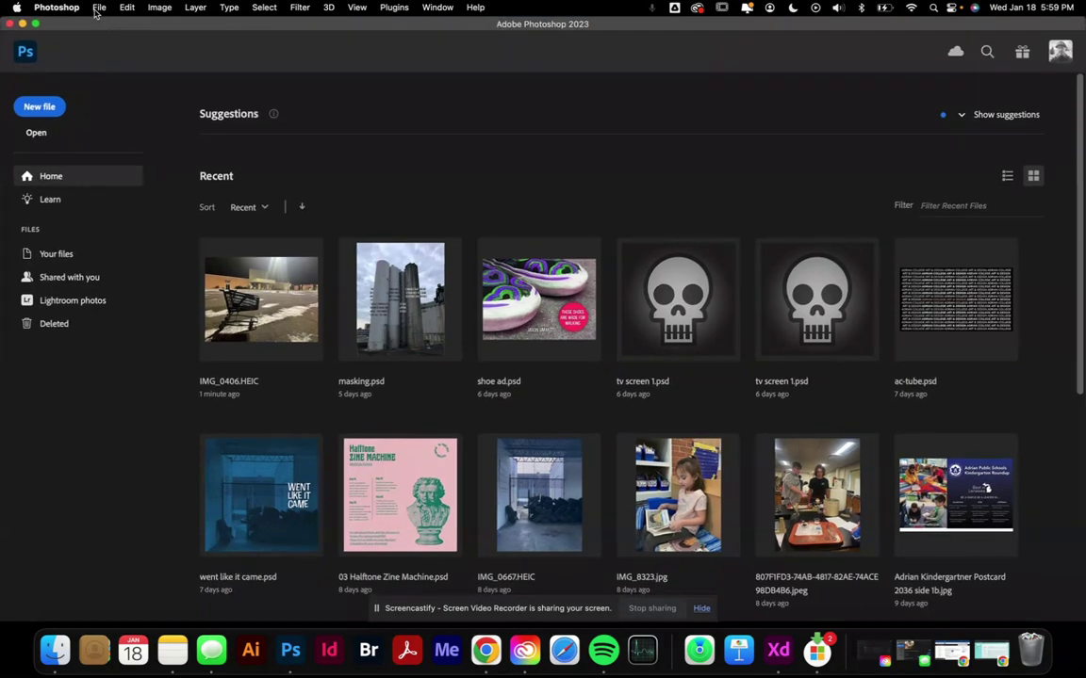
left_click(98, 7)
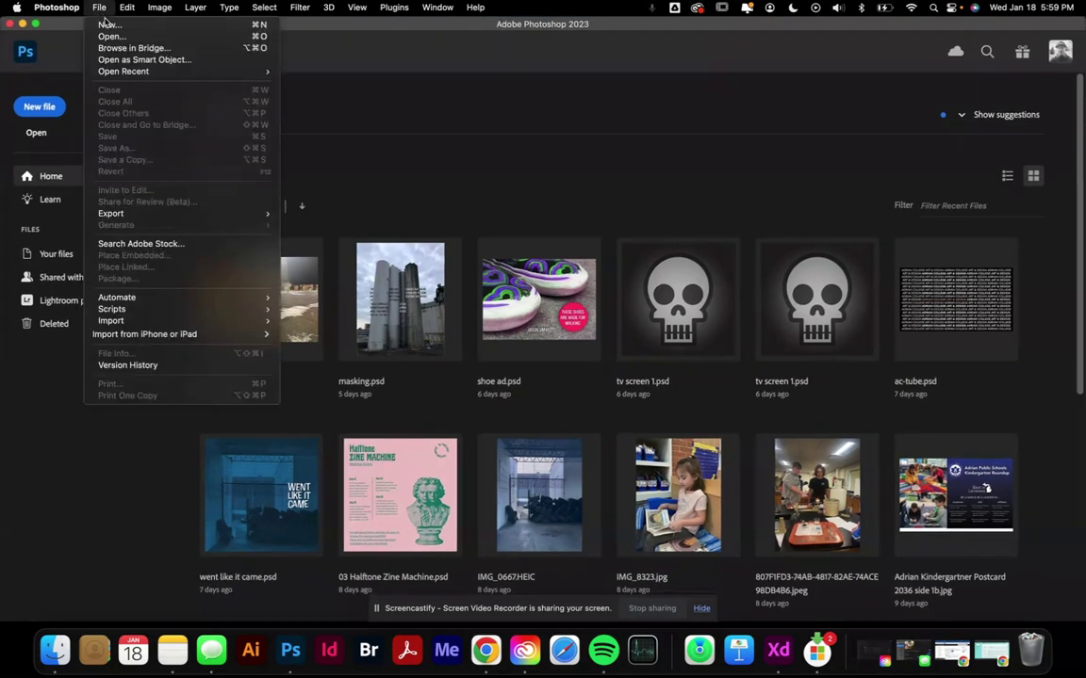
Step: Start a new document measured in inches, 8.5 × 11, portrait orientation
left_click(108, 25)
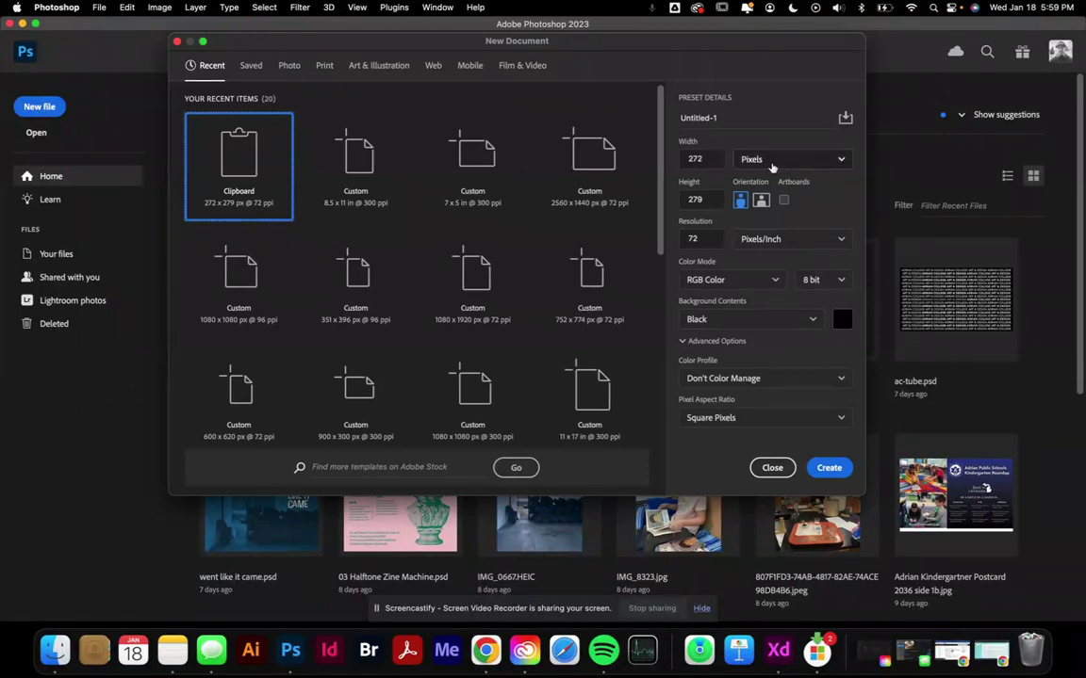
left_click(809, 162)
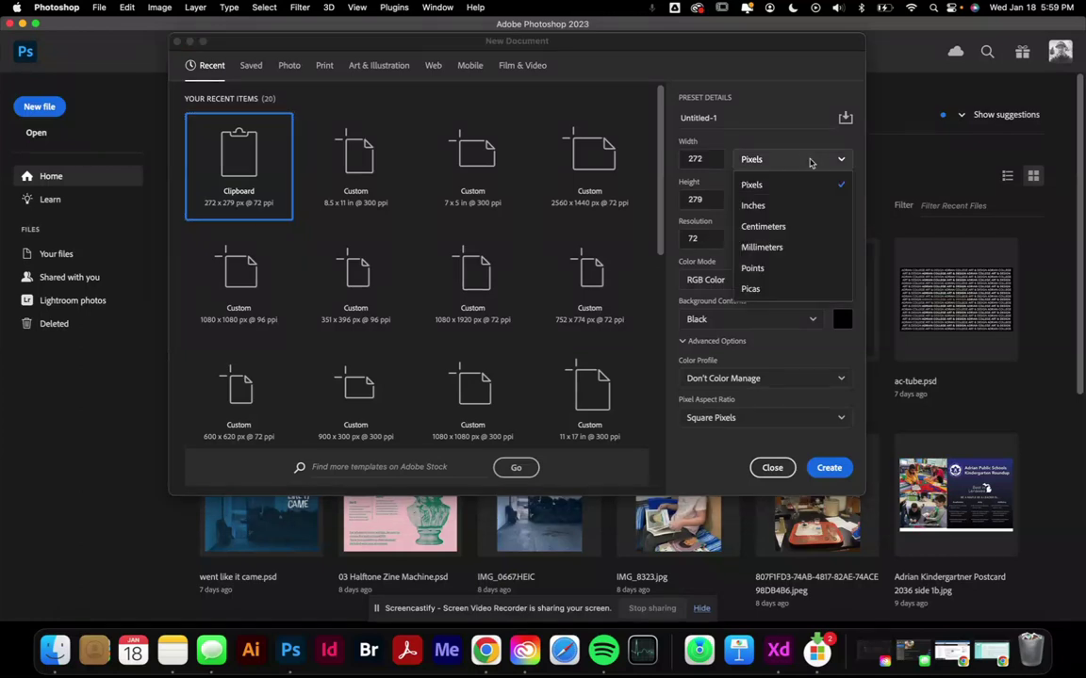
left_click(782, 206)
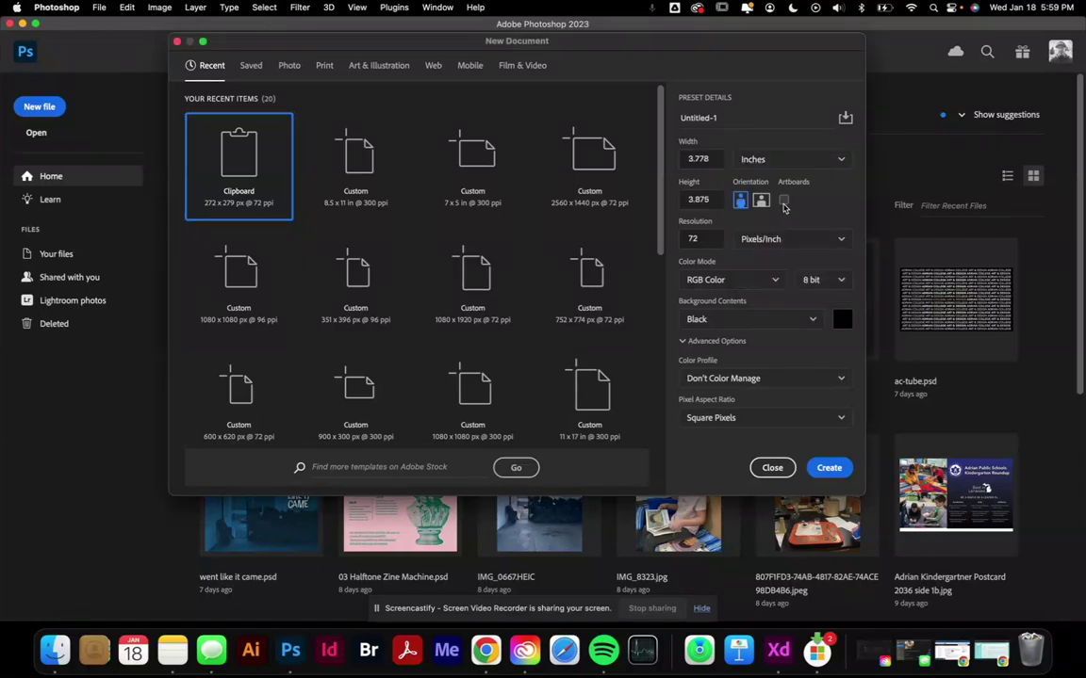
double_click(714, 159)
type("11")
key("Tab")
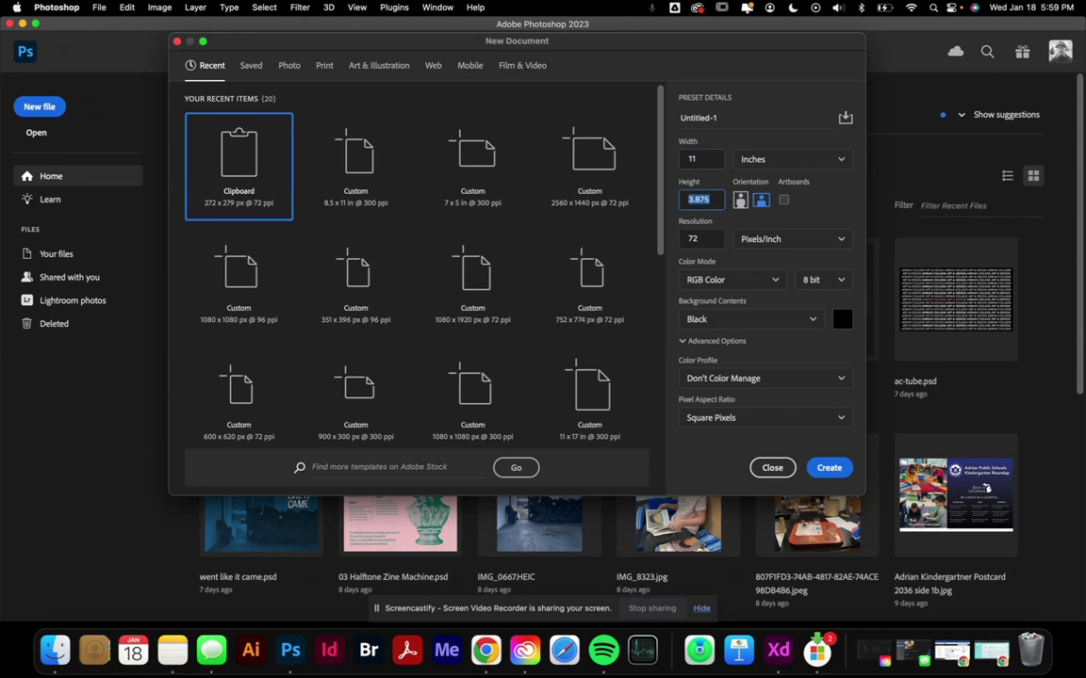
type("8.5")
key("Tab")
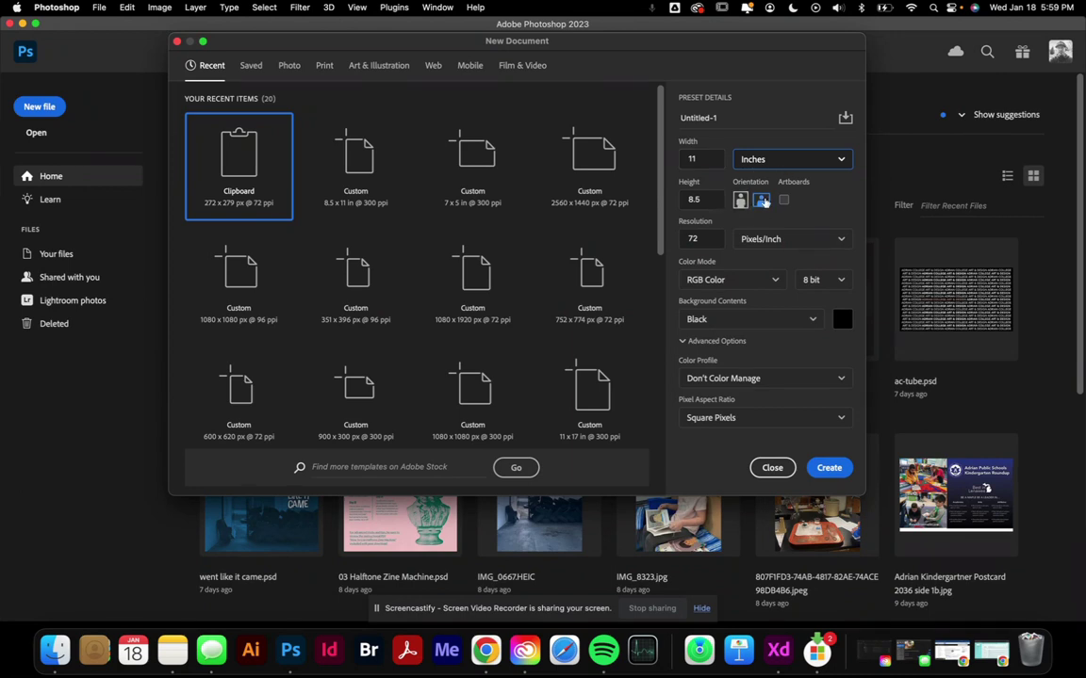
left_click(763, 206)
left_click(739, 200)
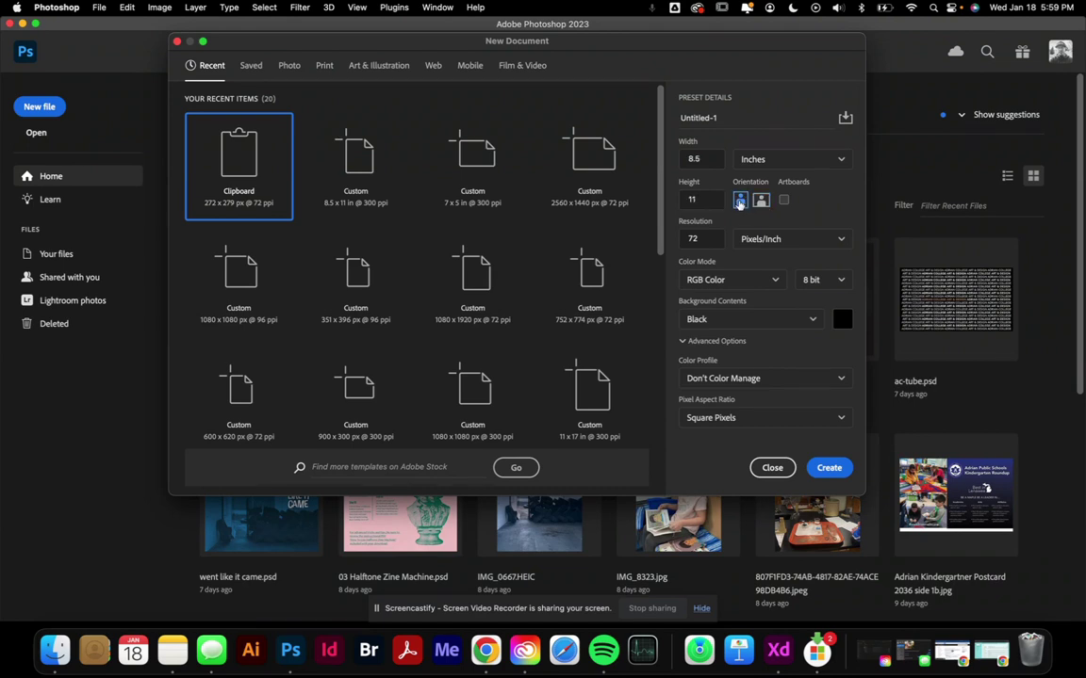
Step: Set the resolution to 300 pixels/inch and create the document
left_click(711, 239)
type("300")
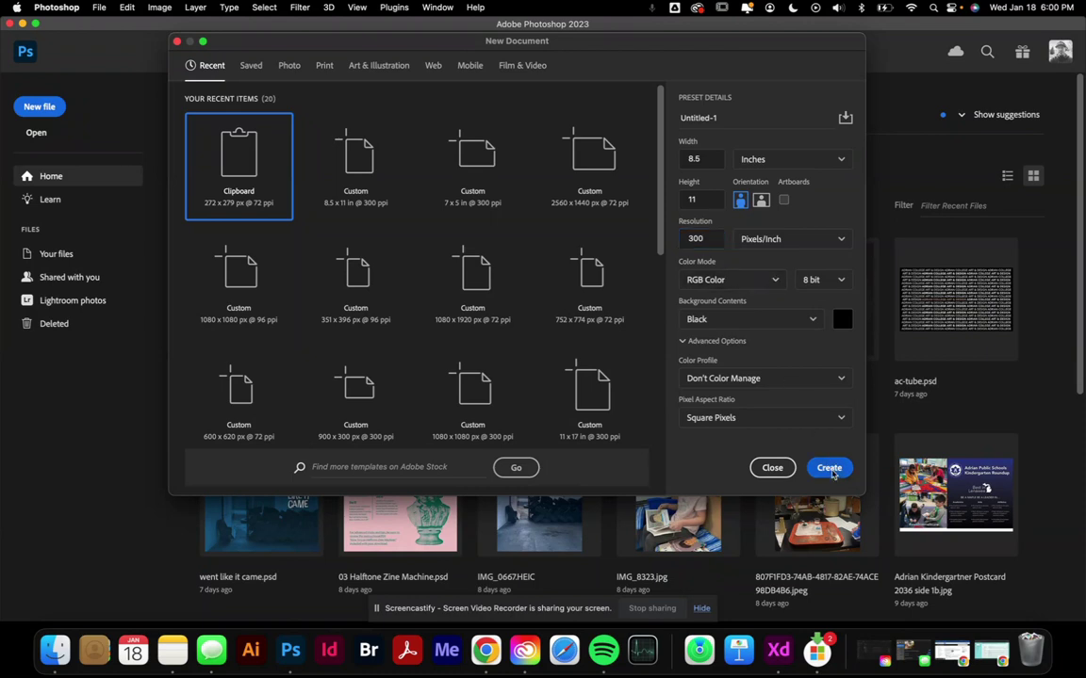
left_click(829, 468)
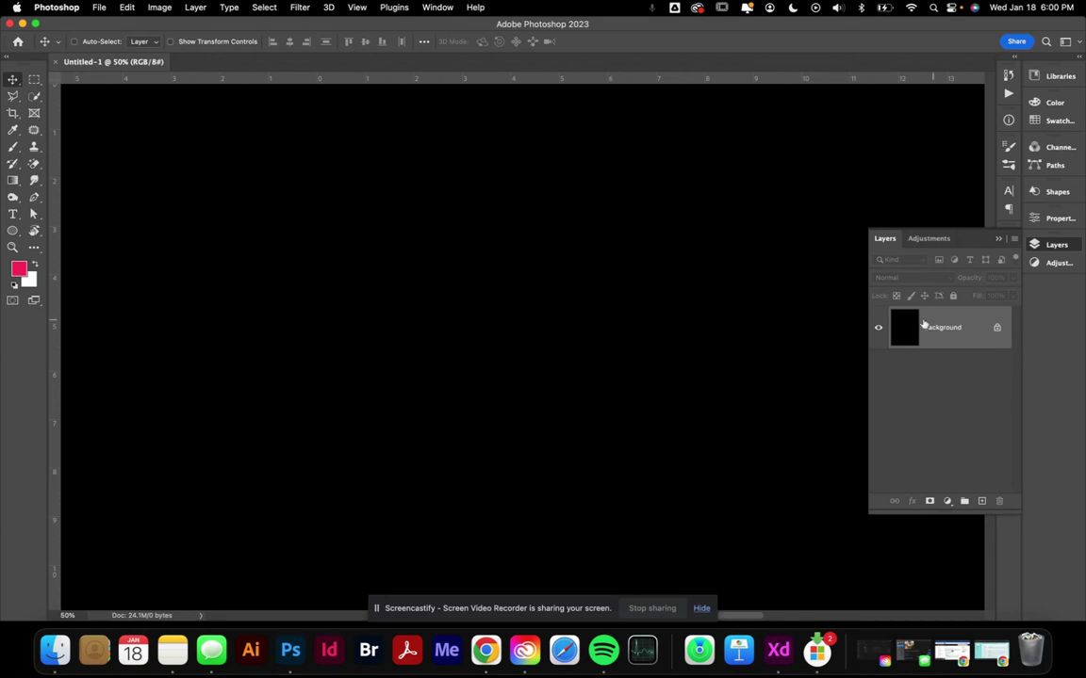
Step: Unlock the Background into Layer 0 and fill it with white
left_click(999, 328)
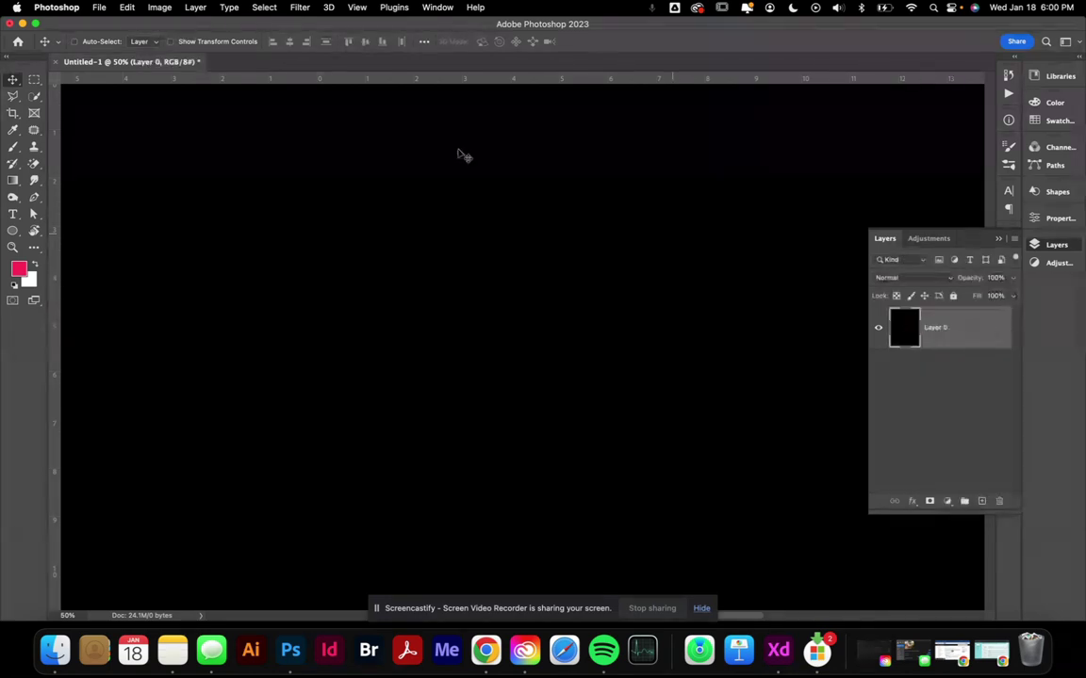
left_click(121, 9)
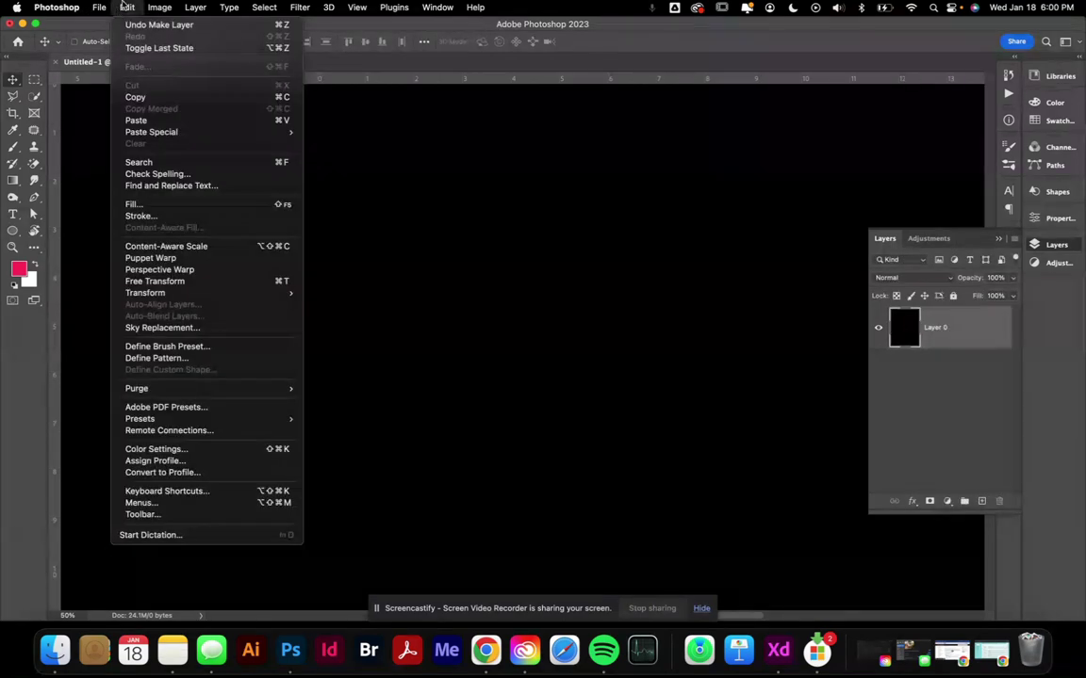
left_click(159, 206)
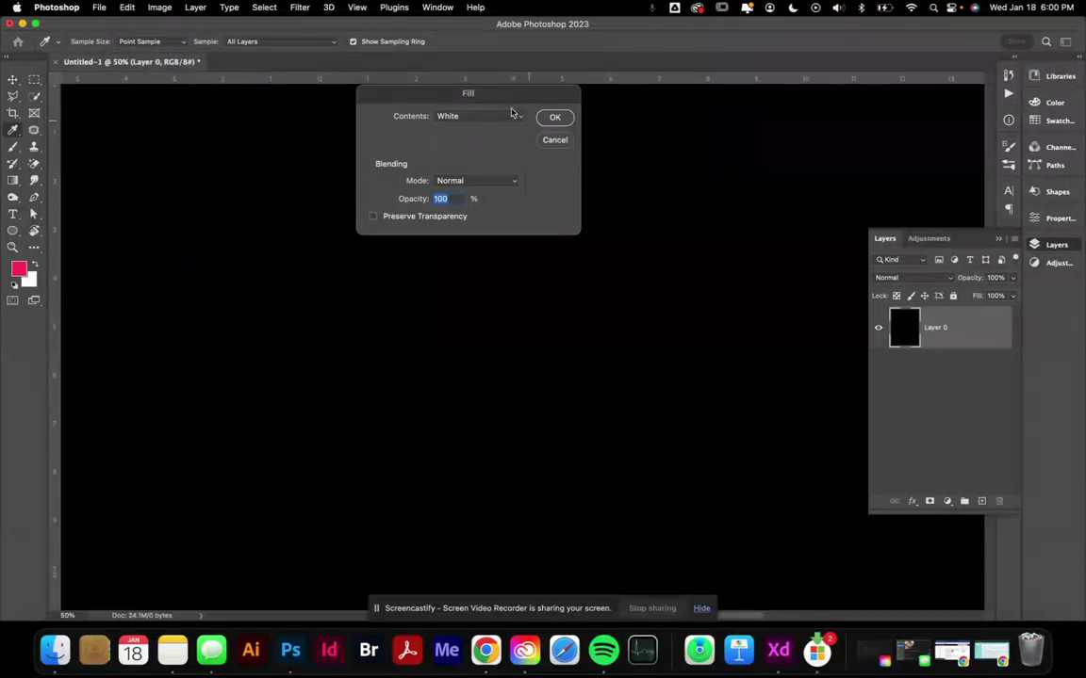
left_click(556, 117)
key("v")
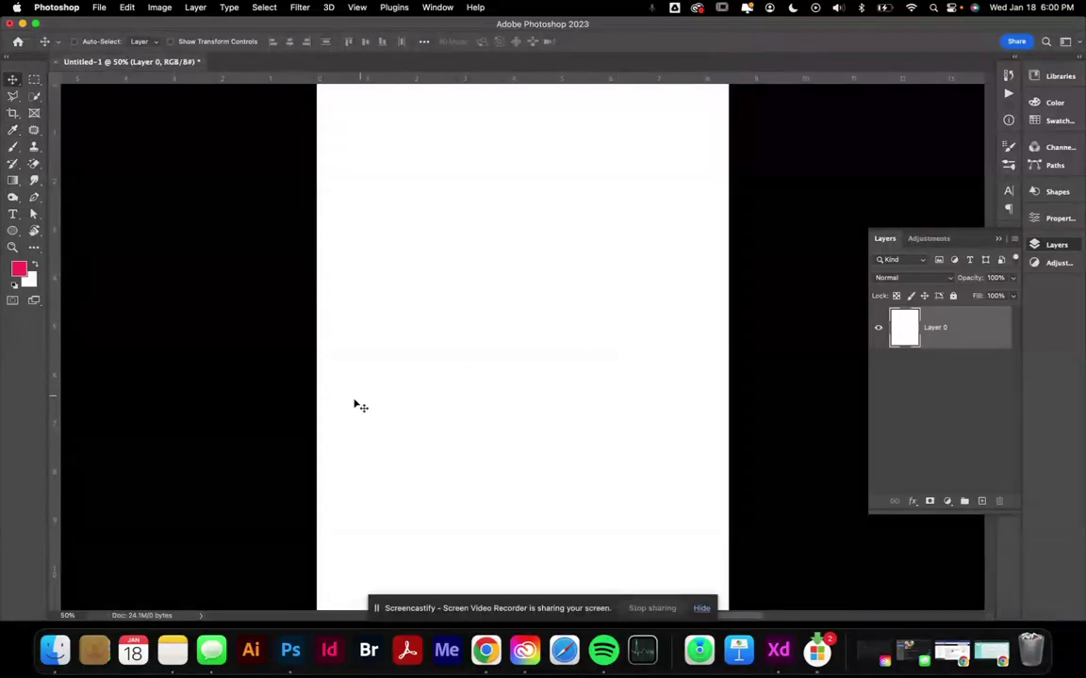
Step: Place IMG_9379_Original.jpg from Downloads and scale it to about 20.24% to cover the page
left_click(55, 650)
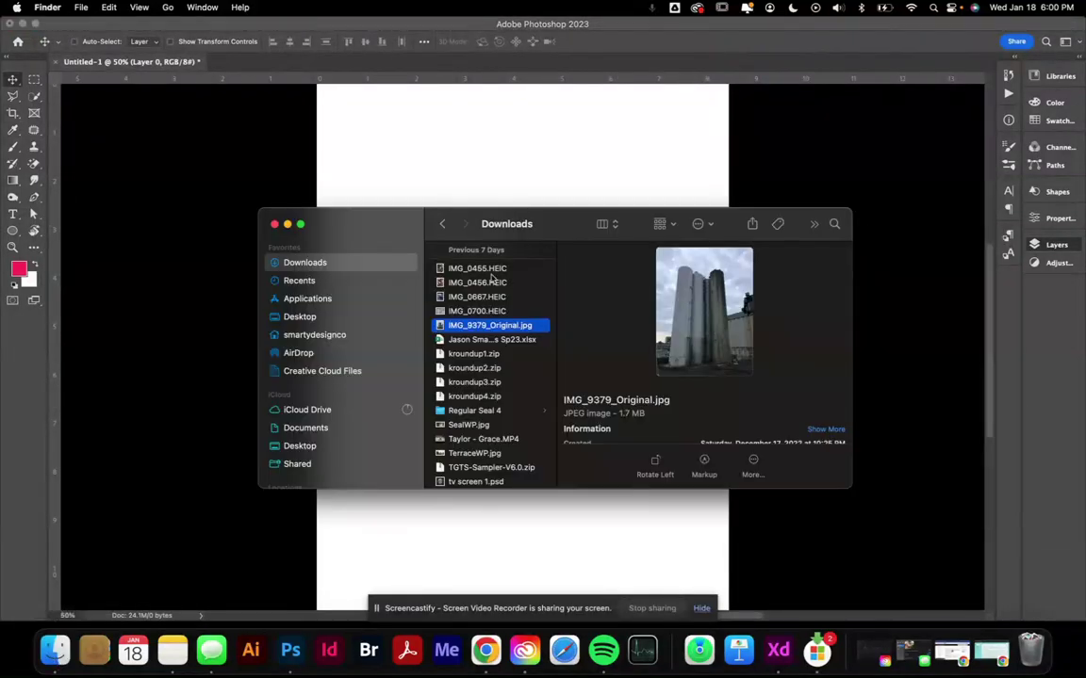
left_click_drag(409, 224, 709, 224)
left_click_drag(776, 329, 444, 290)
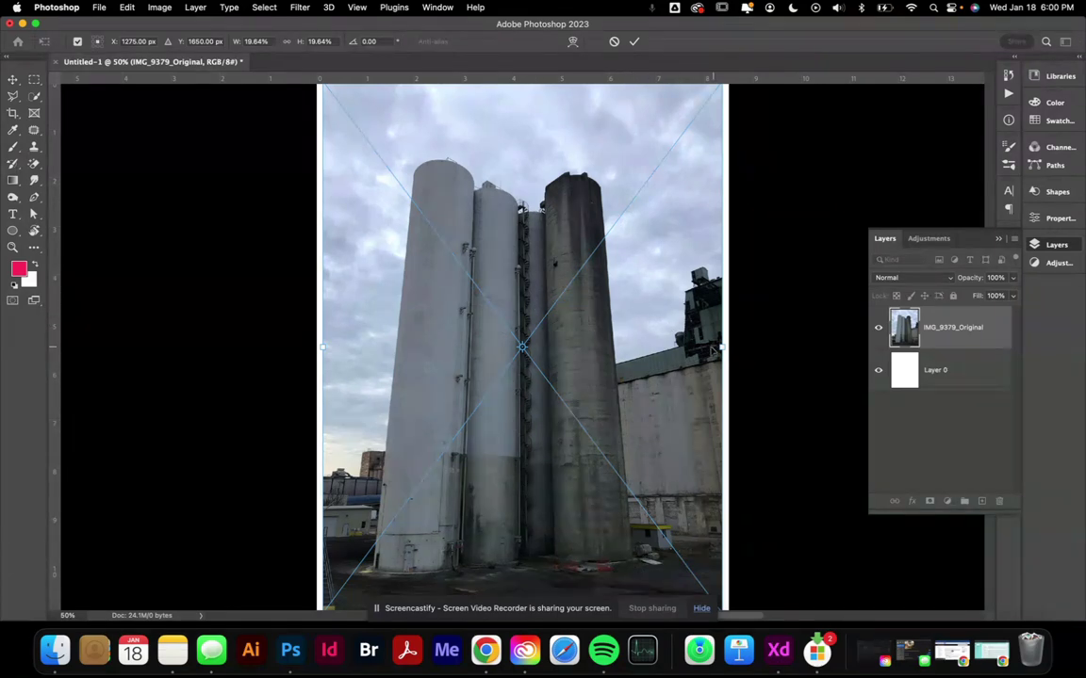
scroll(643, 314, "down", 3)
left_click_drag(673, 348, 683, 348)
left_click_drag(365, 348, 366, 352)
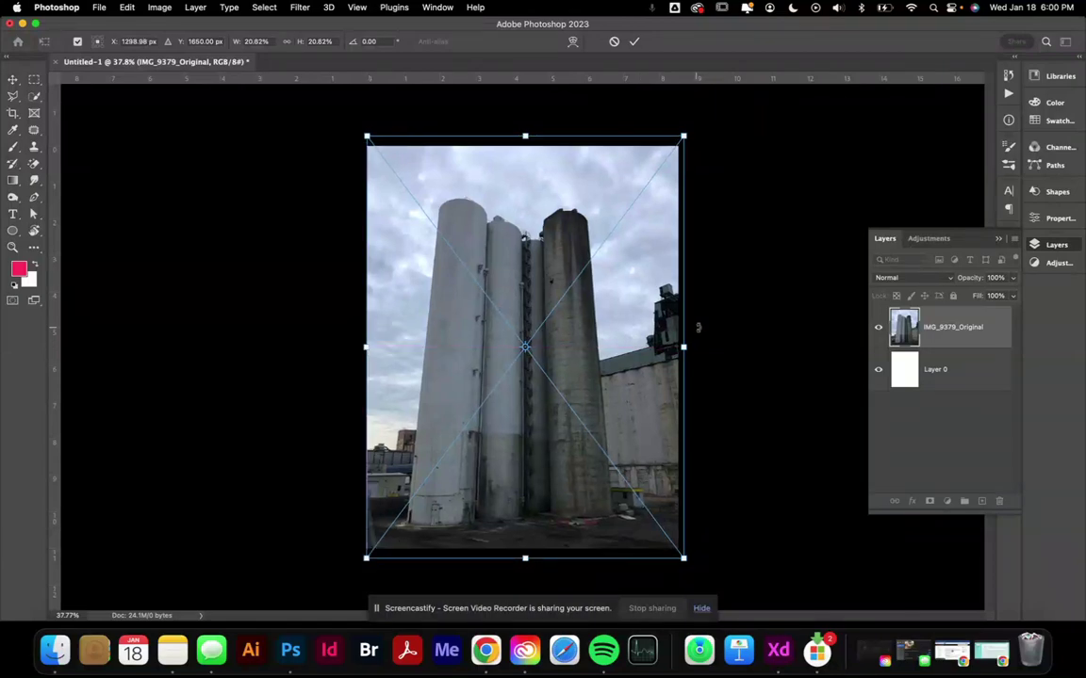
left_click_drag(683, 346, 677, 347)
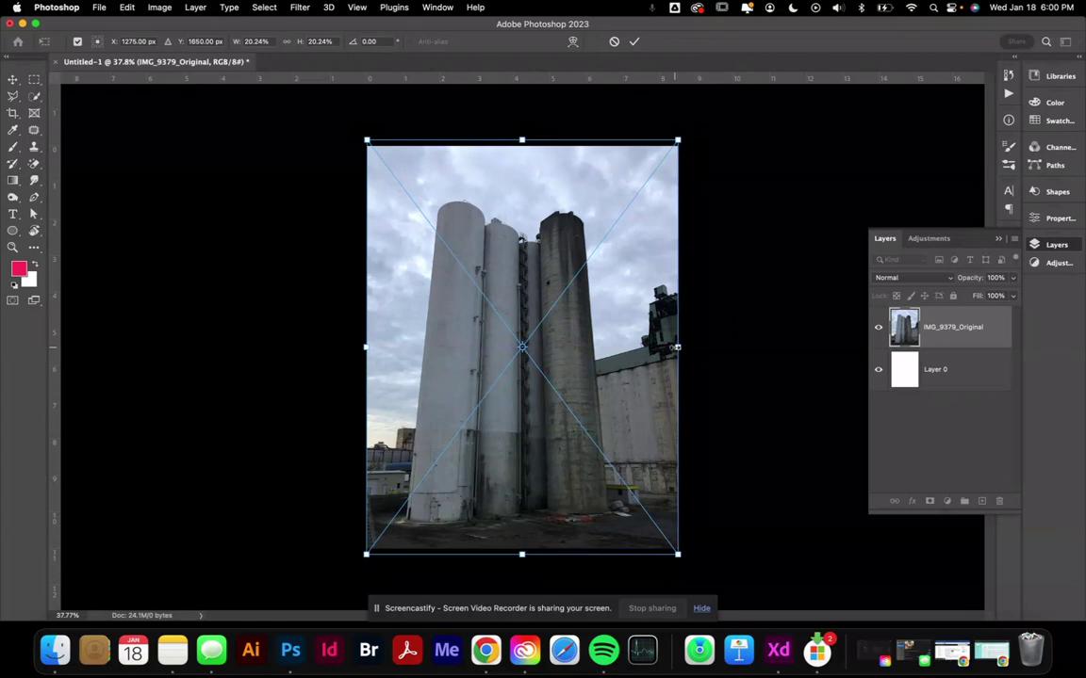
key("Return")
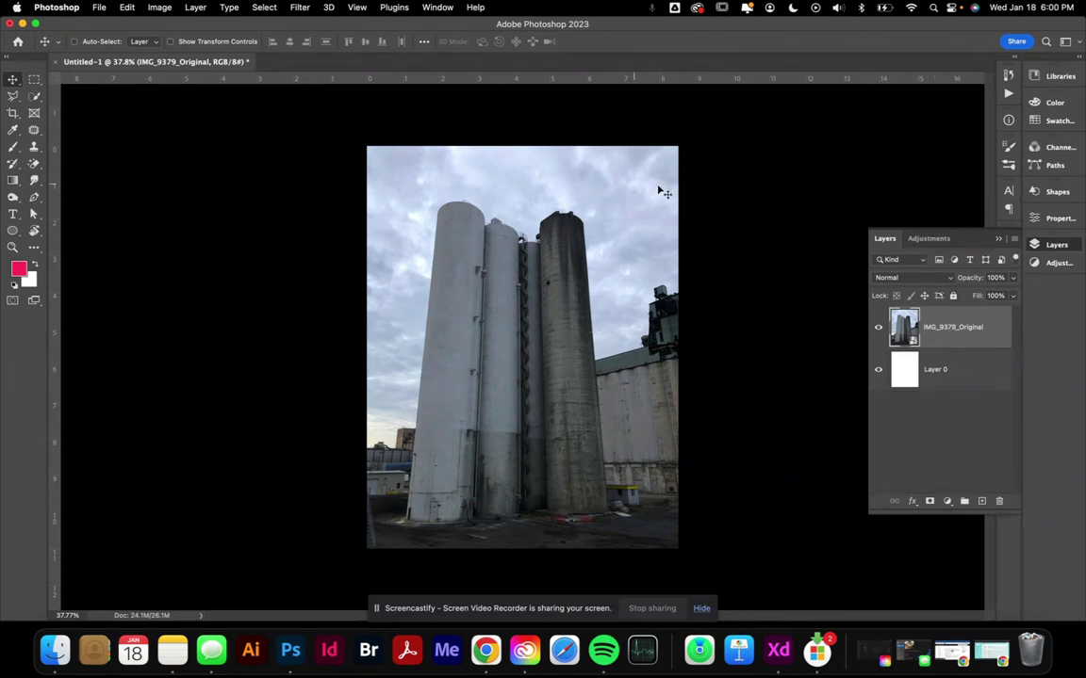
Step: Check the photo layer's properties, then add a vertical guide at 0.25 in
left_click(1060, 221)
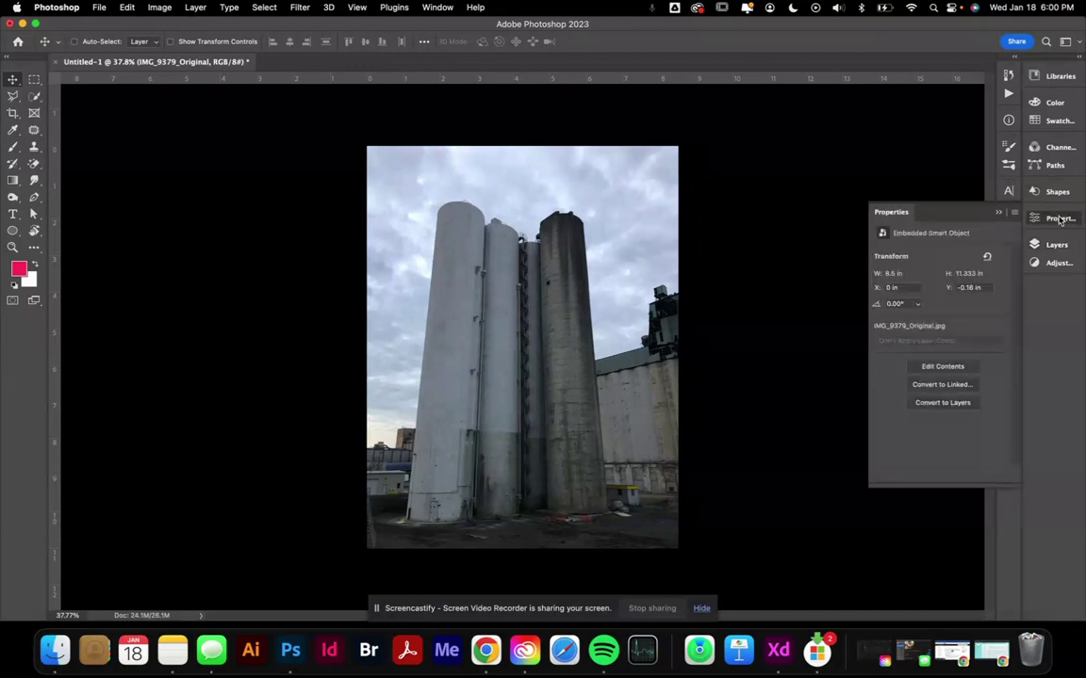
left_click(998, 215)
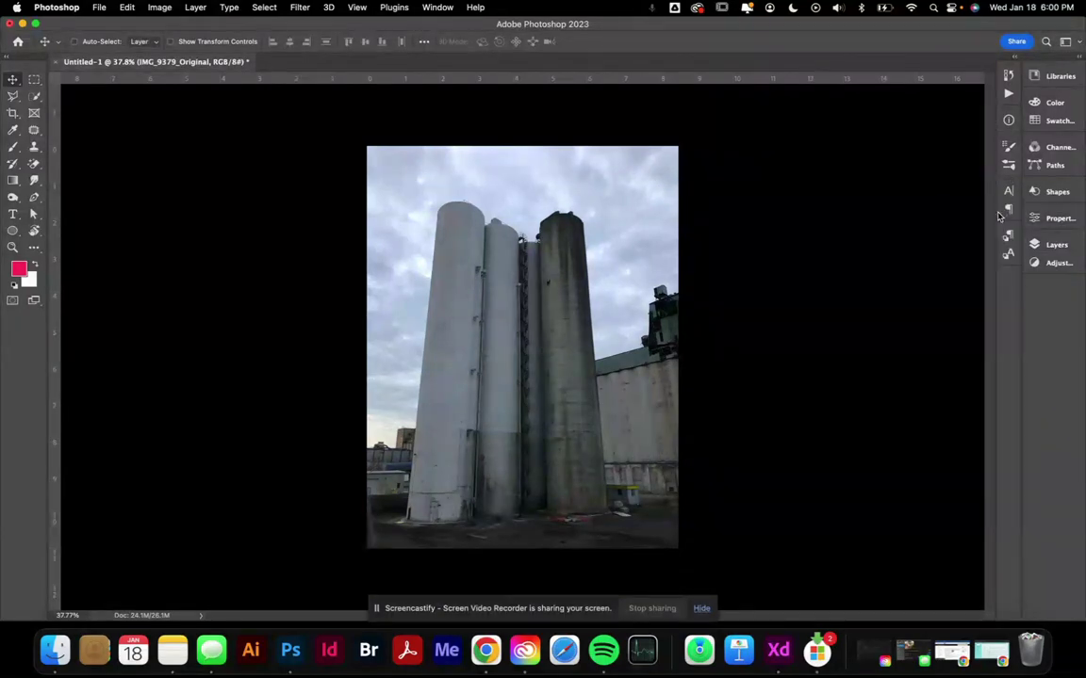
left_click(357, 8)
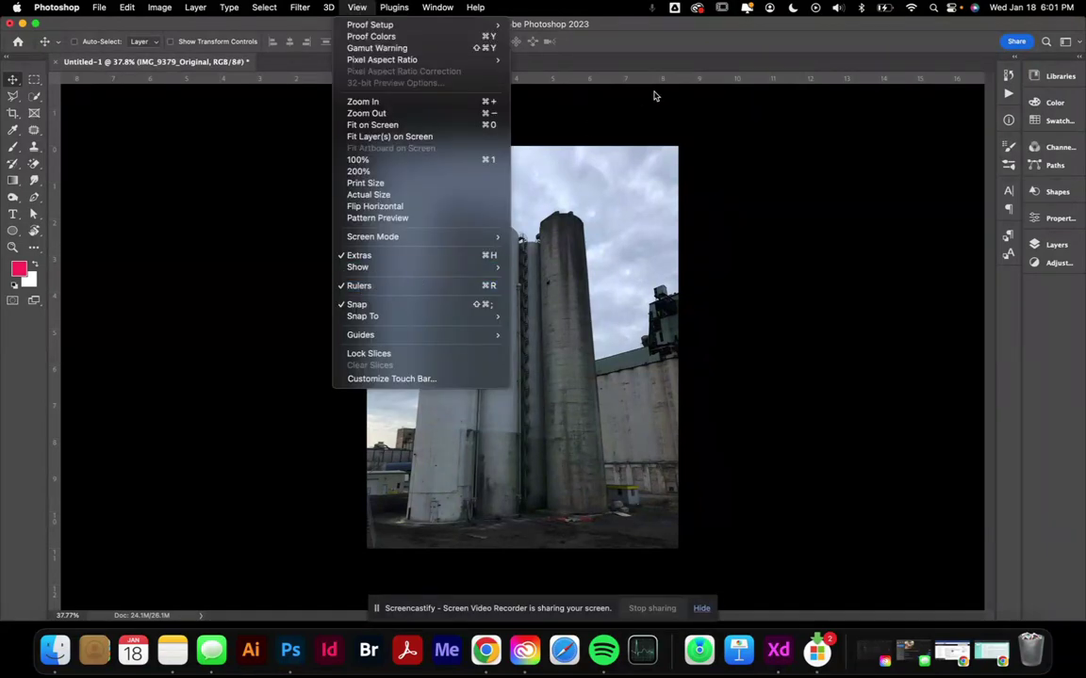
left_click(595, 85)
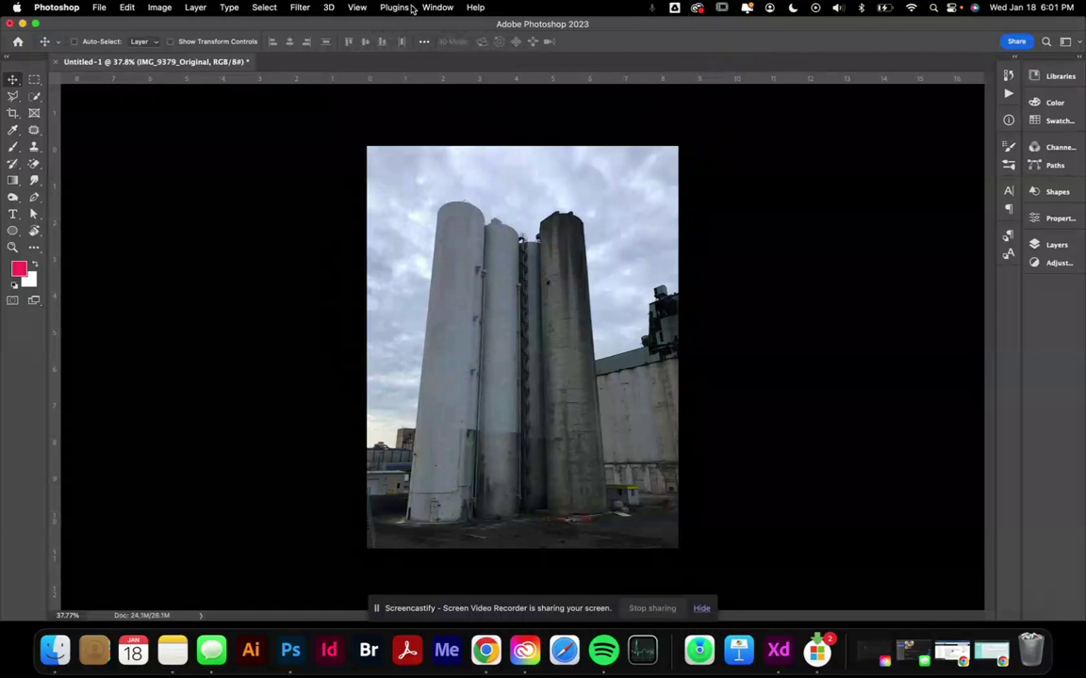
left_click(356, 7)
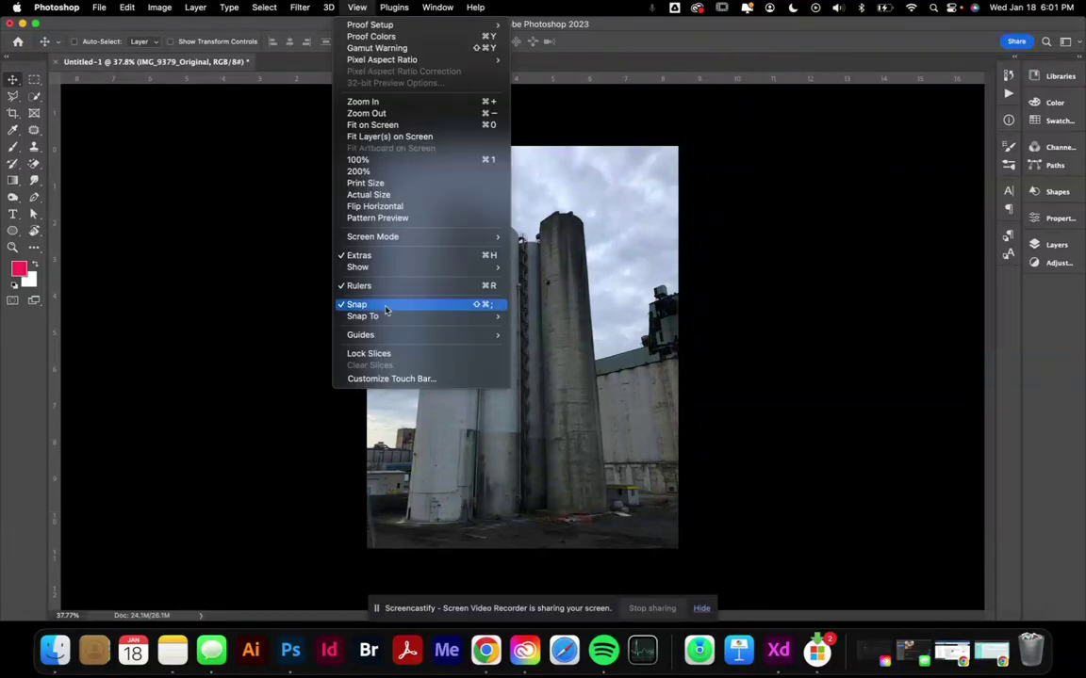
mouse_move(408, 337)
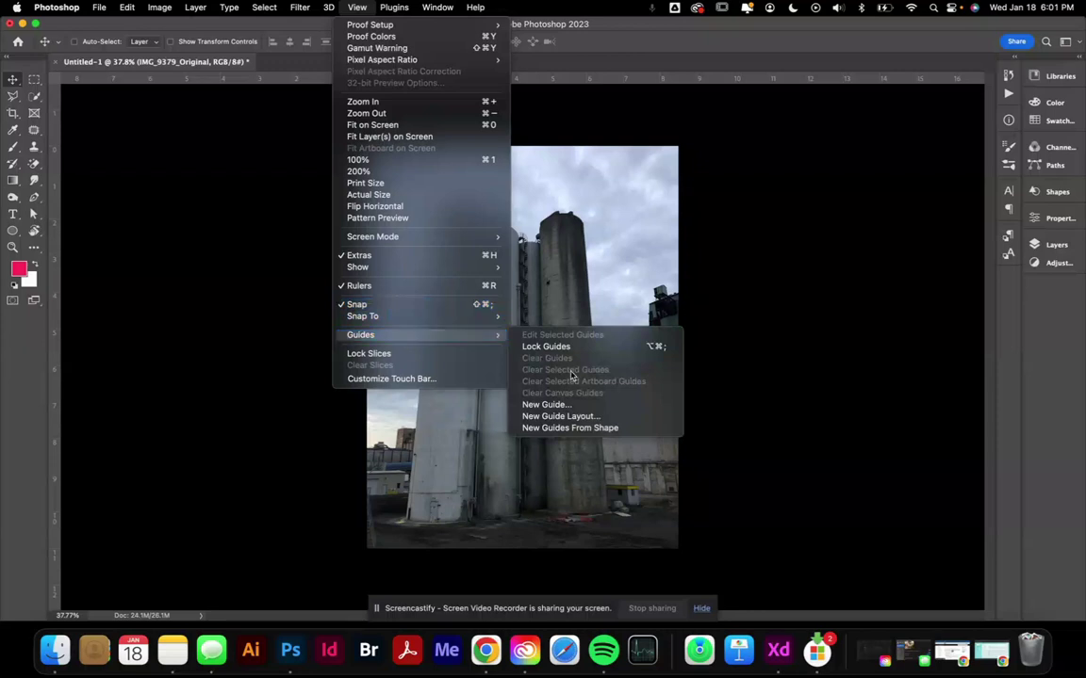
left_click(590, 406)
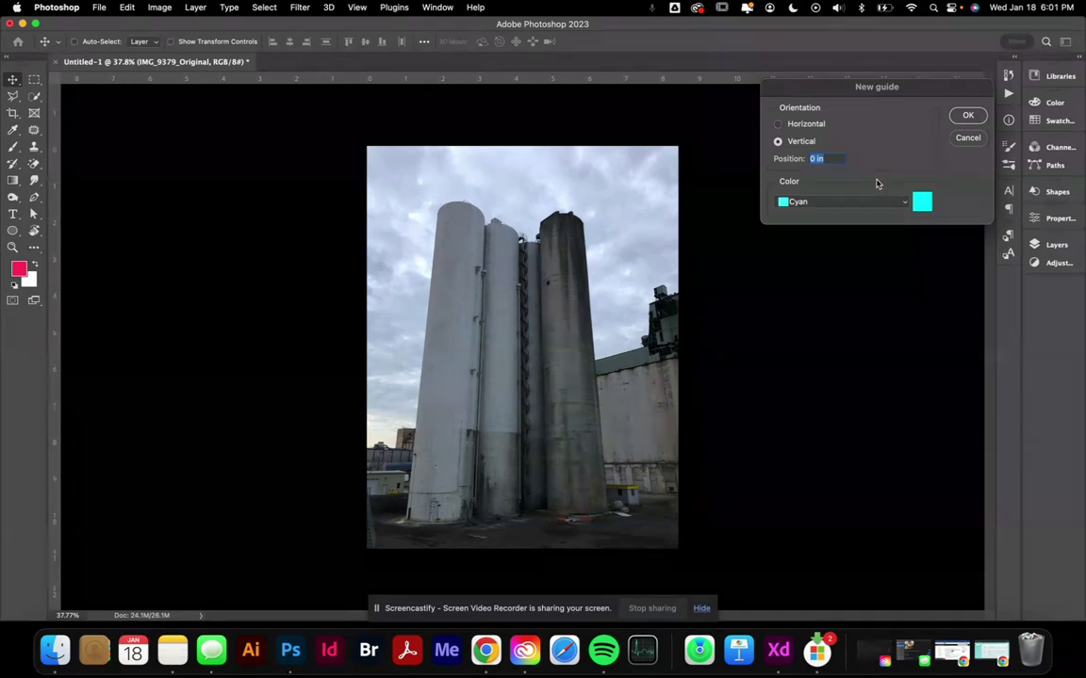
key("BackSpace")
left_click(968, 115)
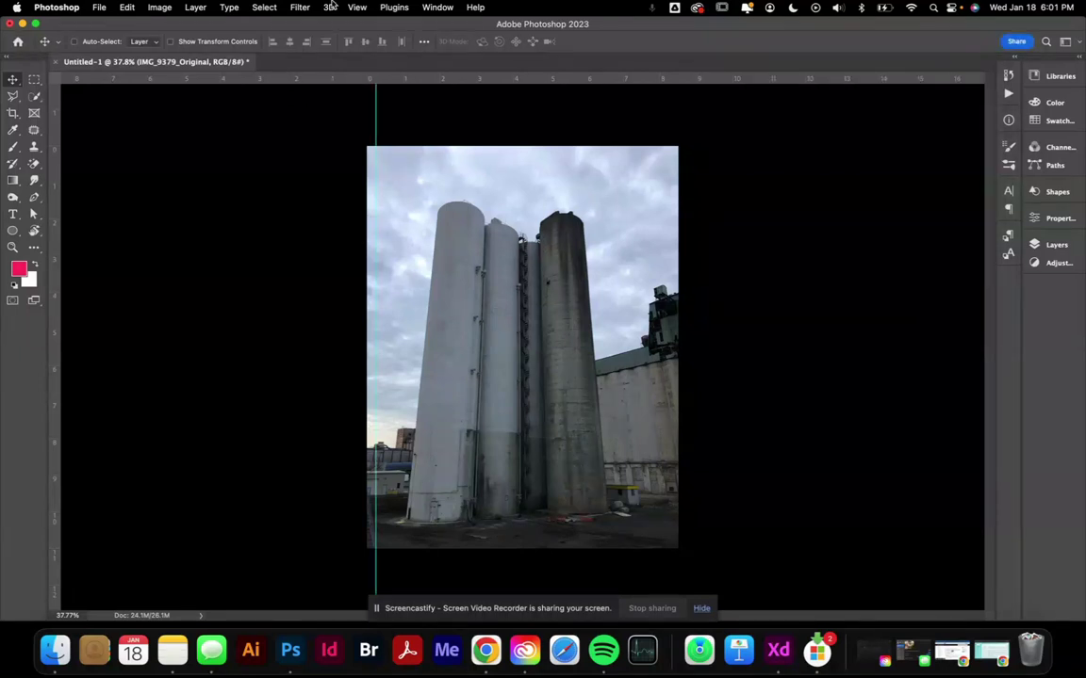
Step: Add a second vertical guide at 8.25 in
left_click(395, 8)
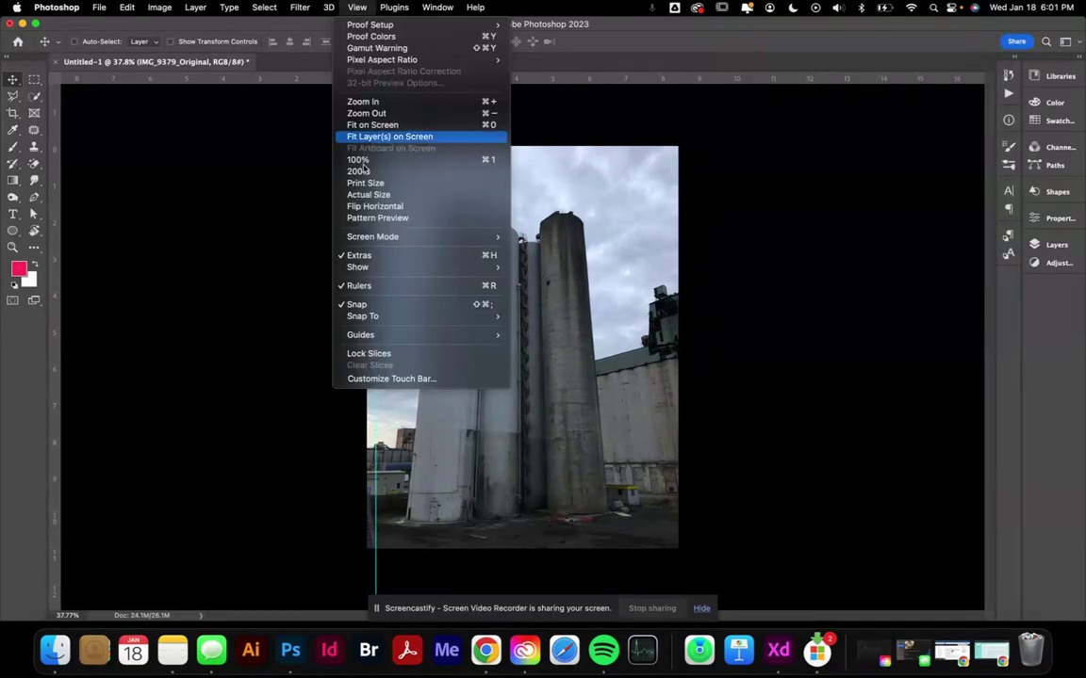
mouse_move(405, 335)
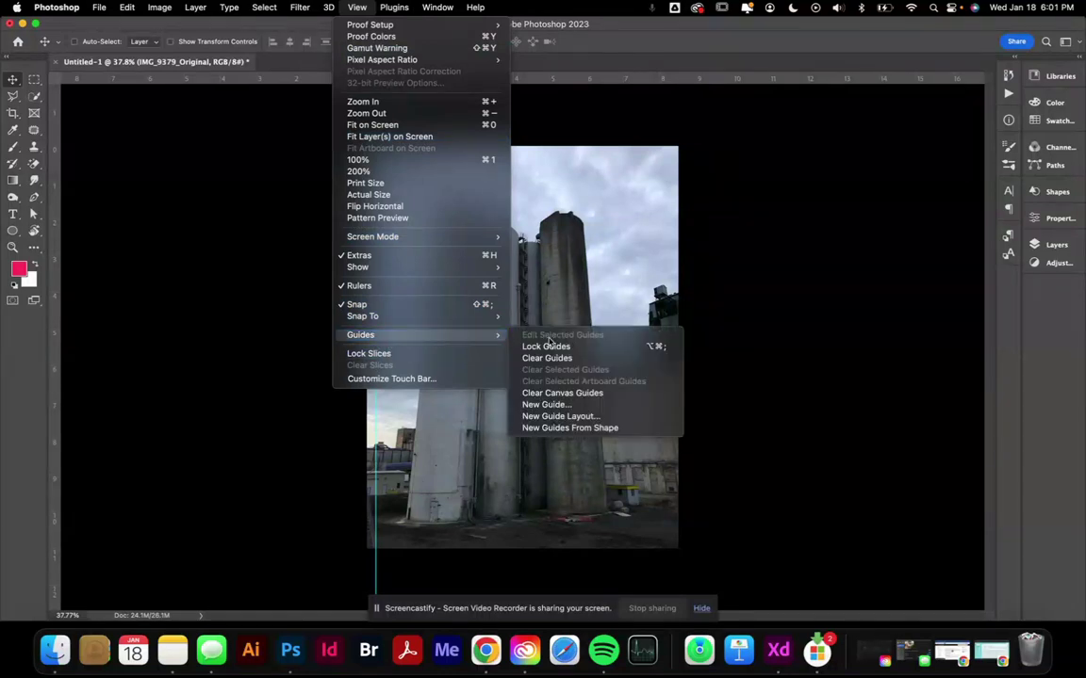
left_click(579, 405)
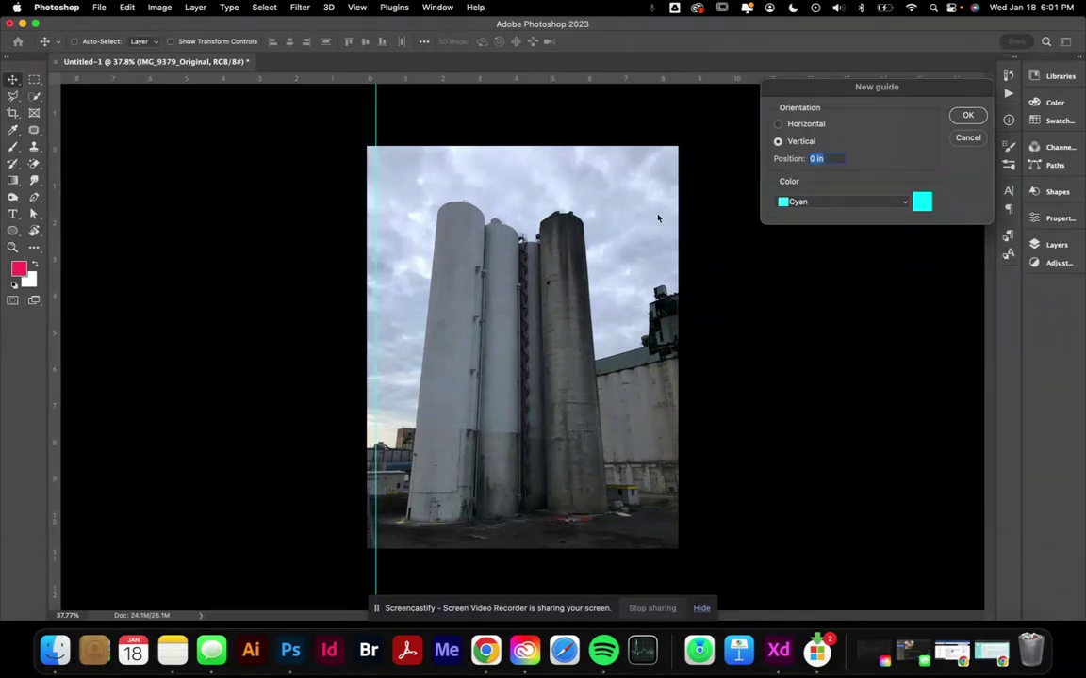
type("8.25")
left_click(967, 115)
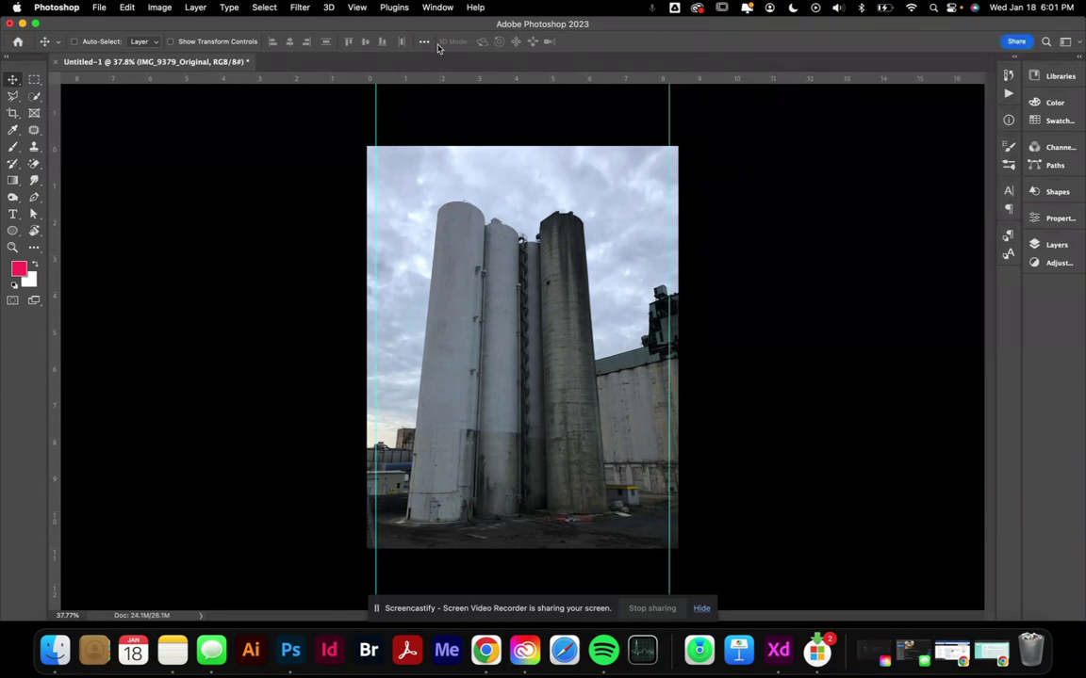
Step: Drag a horizontal guide to about 10.74 in, near the photo's bottom
left_click(358, 8)
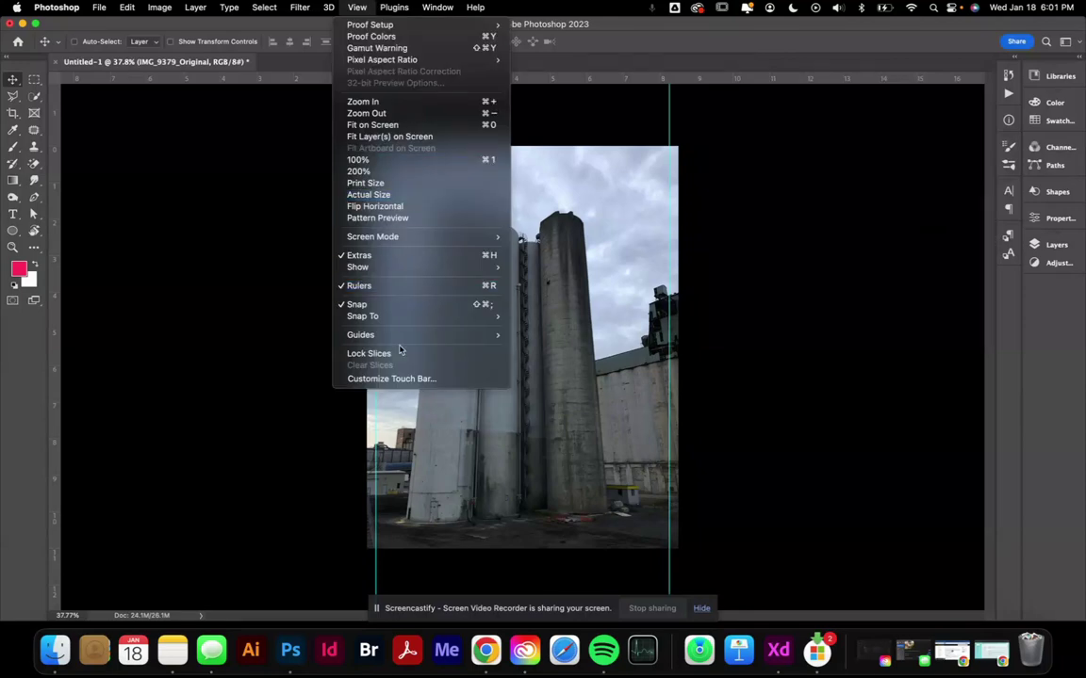
mouse_move(396, 334)
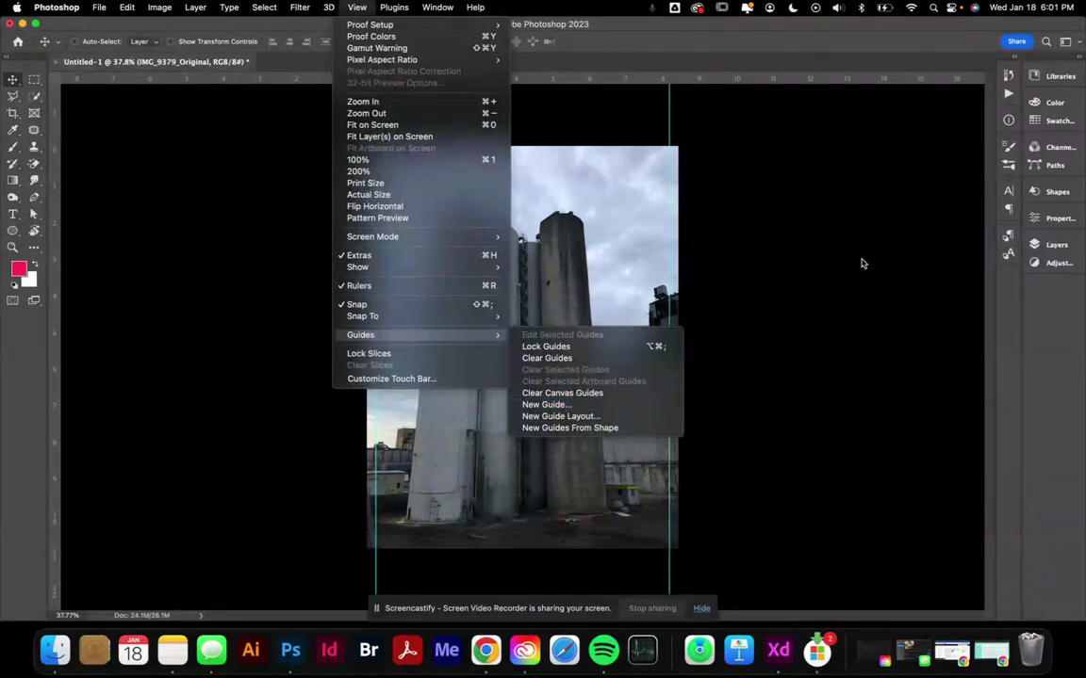
left_click(776, 236)
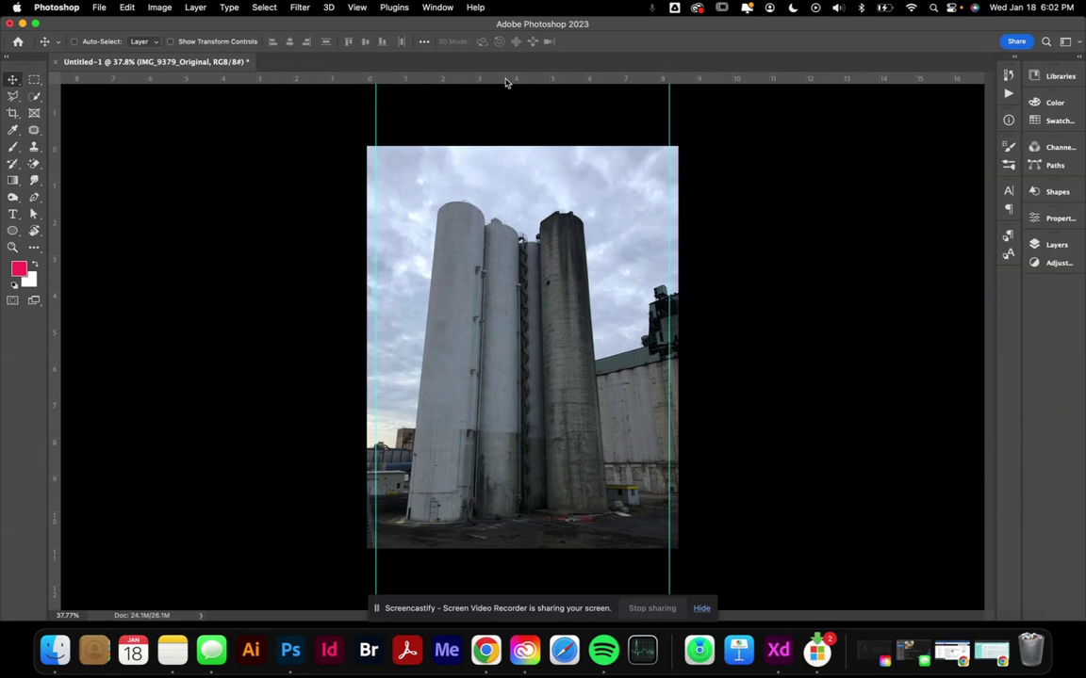
left_click_drag(506, 82, 520, 540)
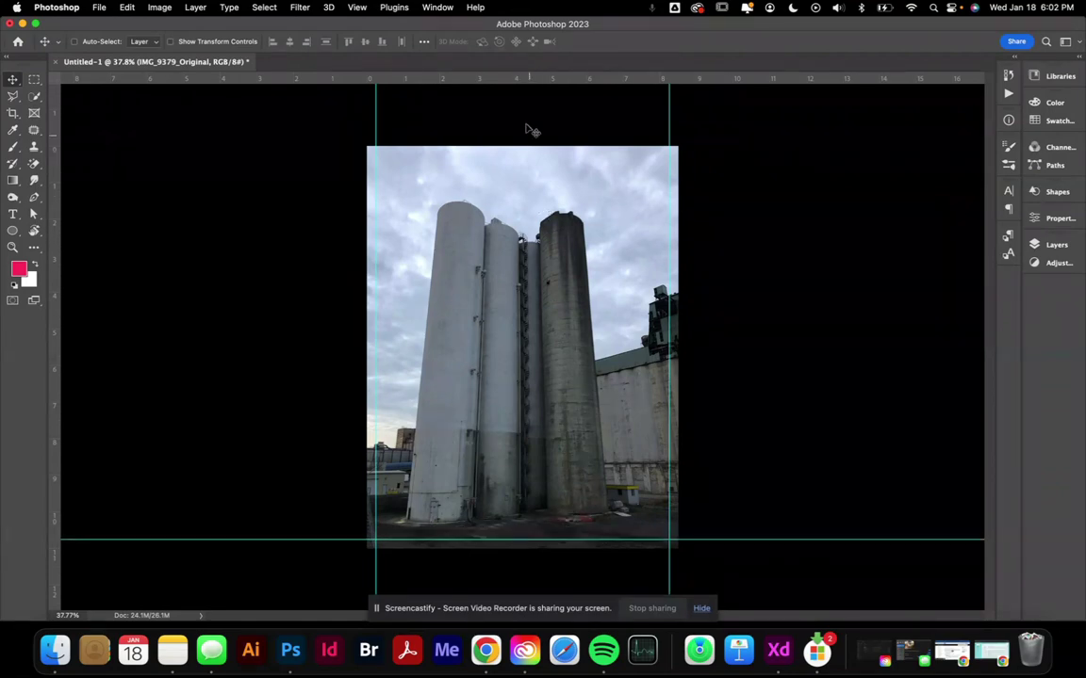
Step: Drag a horizontal guide from the top ruler to about 0.25 in down
left_click_drag(500, 82, 511, 155)
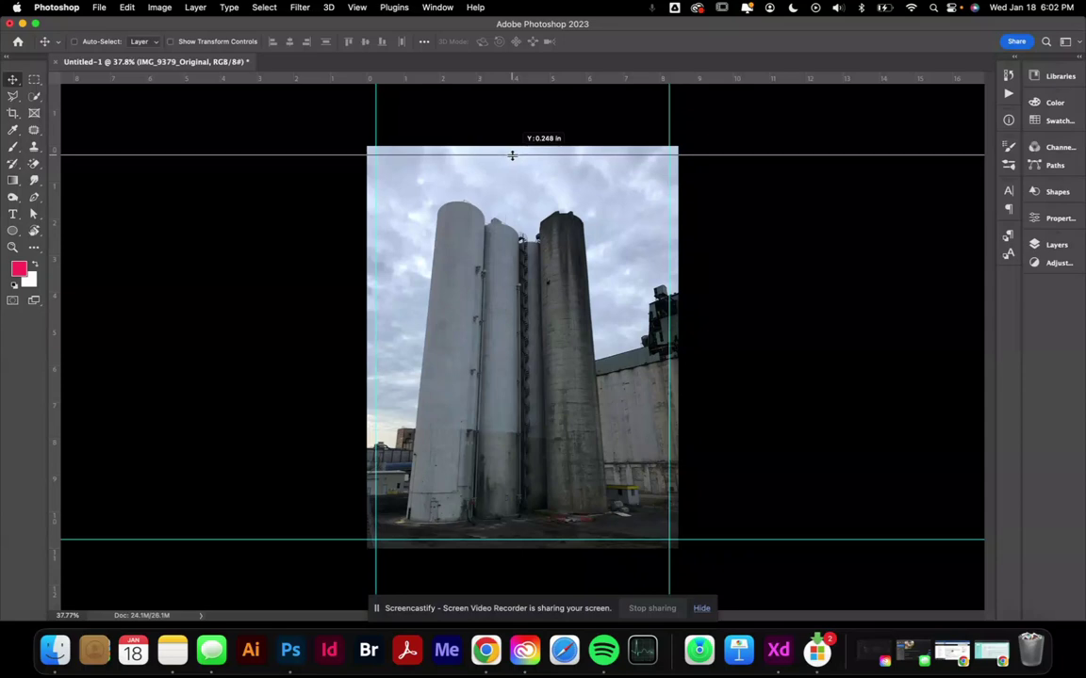
left_click_drag(512, 156, 512, 155)
Step: Reset the workspace to Essentials, show History, and return to the Layers panel
left_click(435, 7)
mouse_move(458, 40)
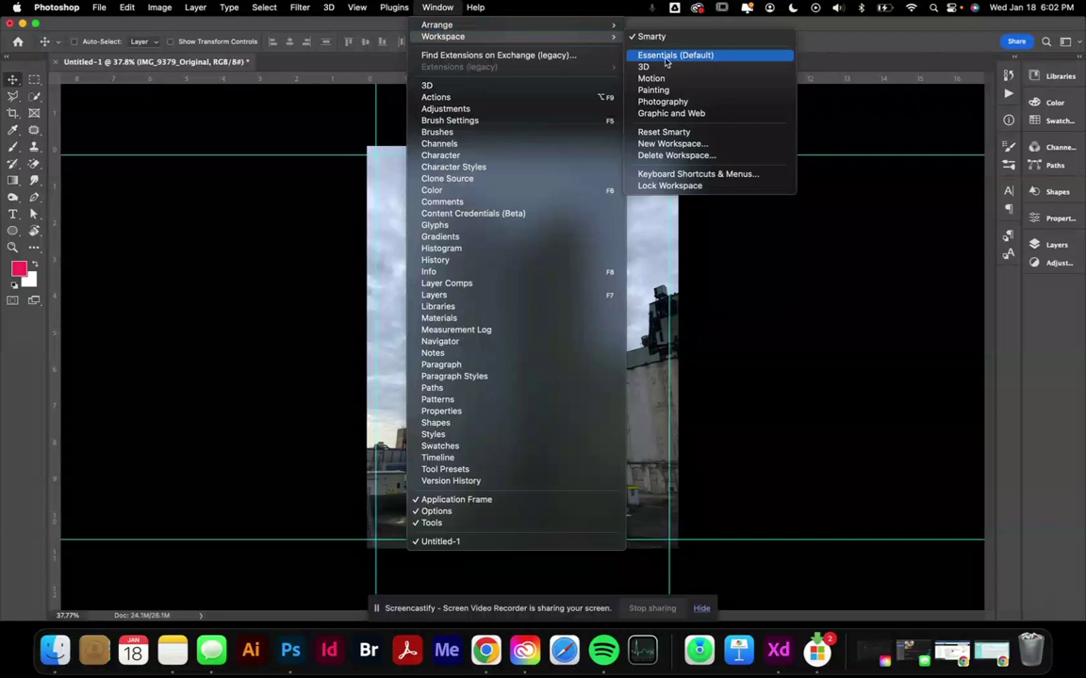
left_click(663, 56)
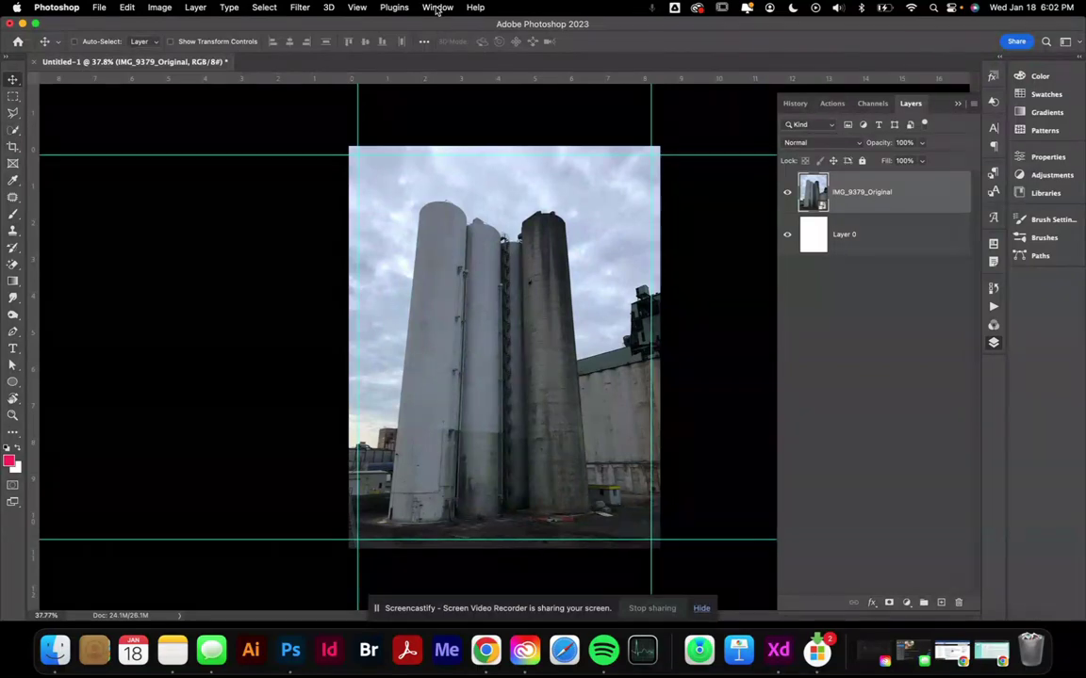
left_click(437, 9)
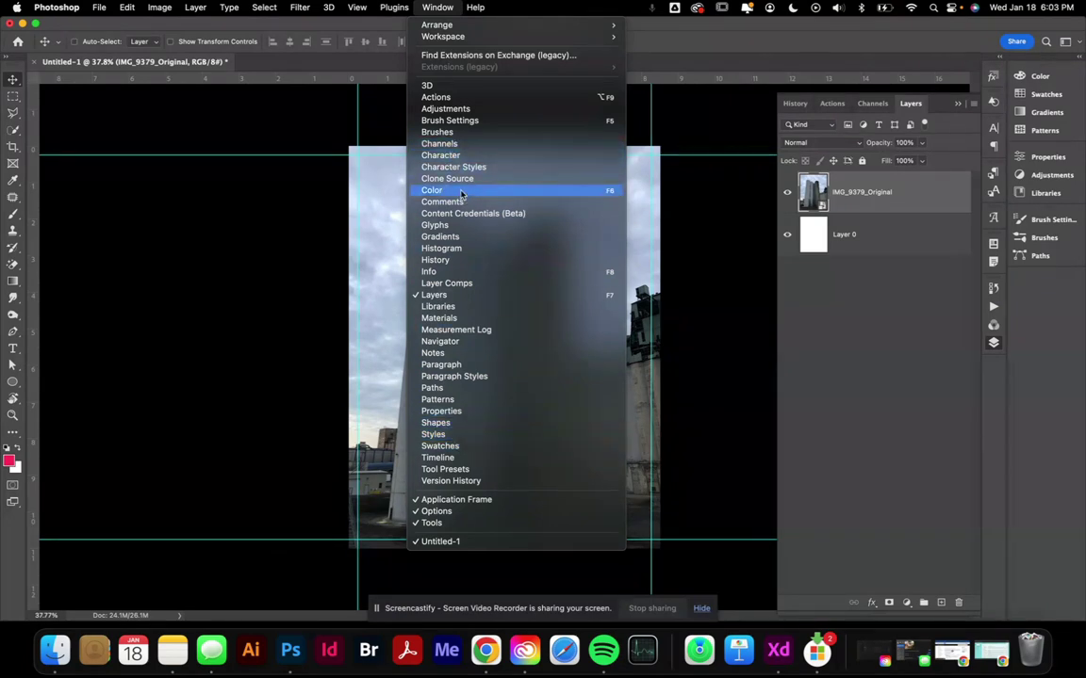
left_click(437, 261)
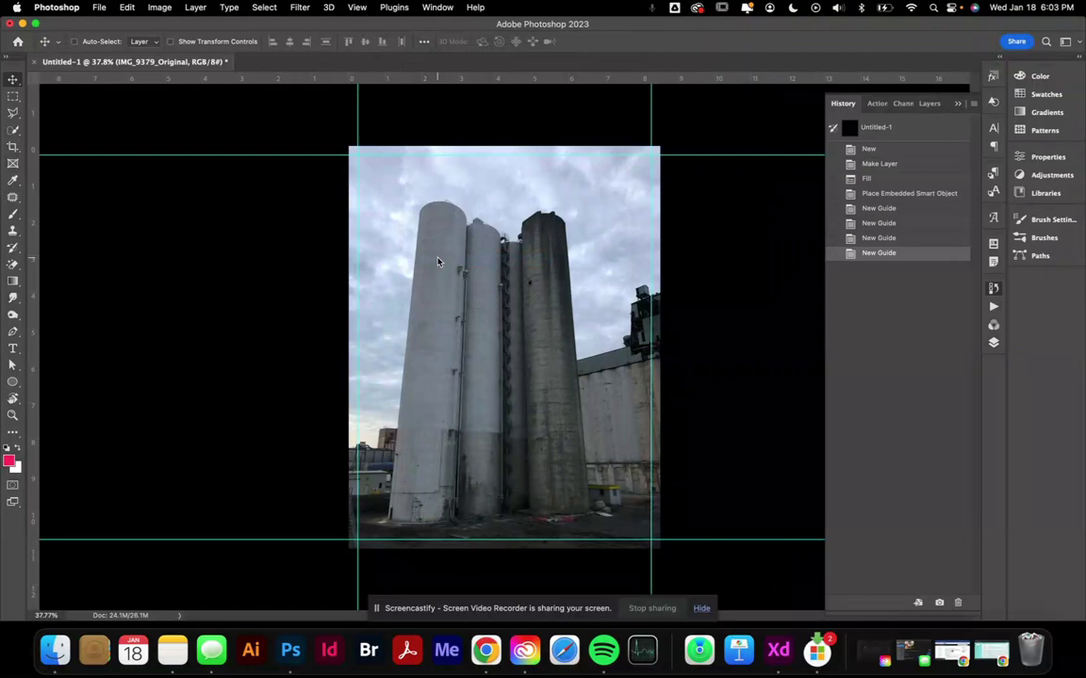
left_click(993, 344)
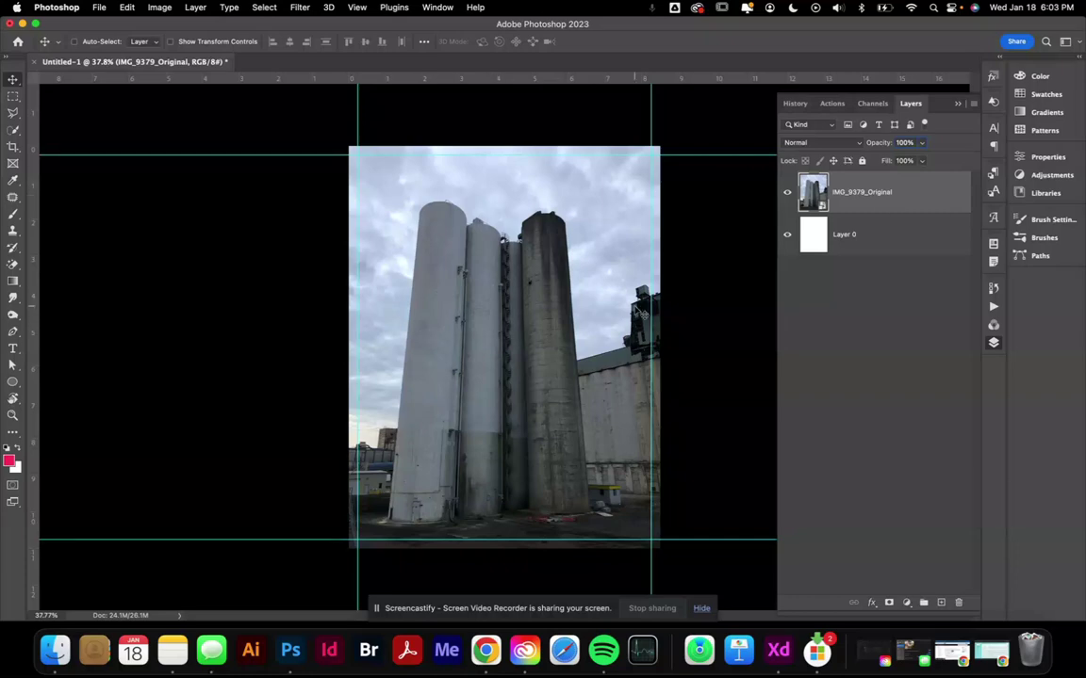
Step: Add a Hue/Saturation layer on Blues with hue +8, saturation +35 and raised lightness
left_click(1053, 176)
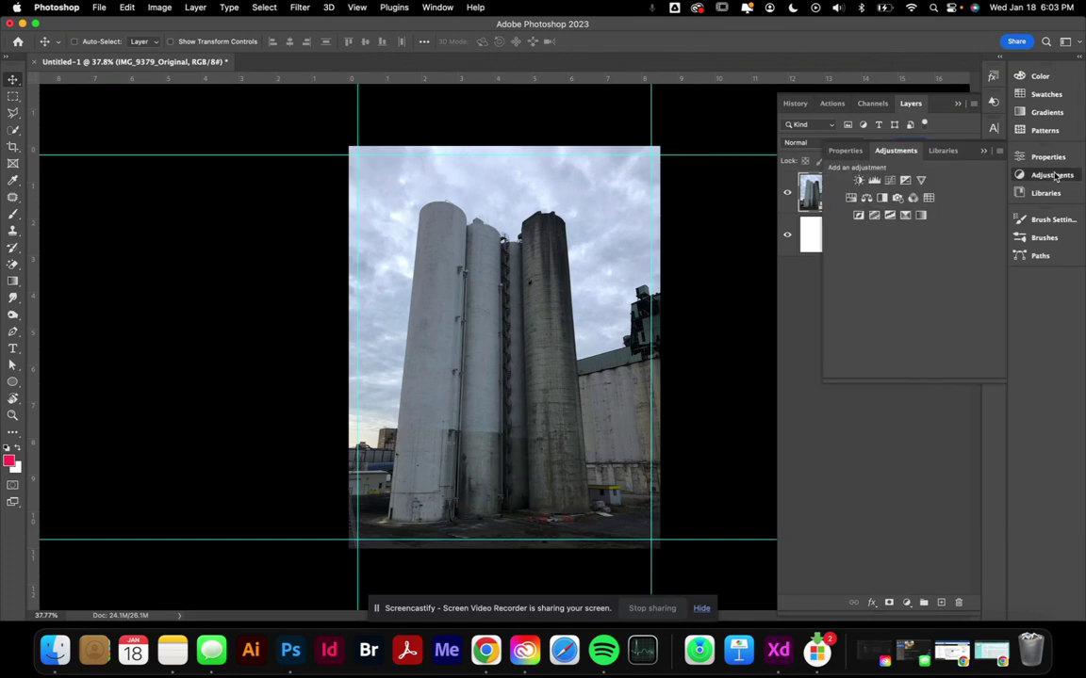
left_click(850, 198)
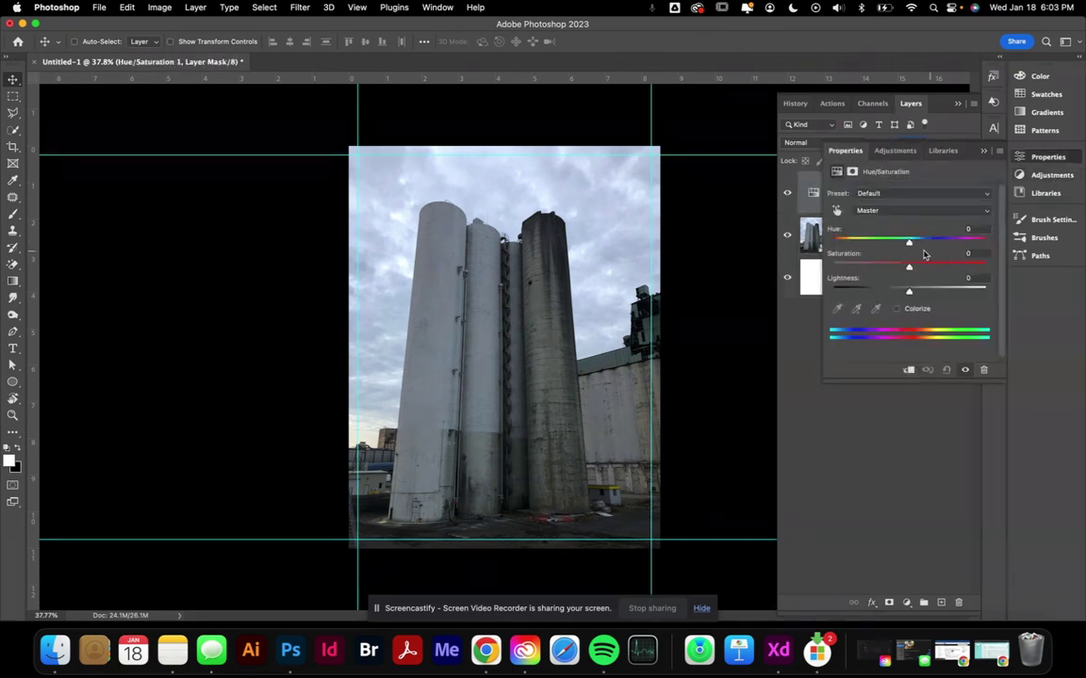
left_click(895, 211)
left_click(886, 213)
mouse_move(908, 242)
left_mouse_down()
mouse_move(992, 246)
mouse_move(897, 244)
mouse_move(959, 244)
mouse_move(907, 246)
left_mouse_up()
left_click(901, 211)
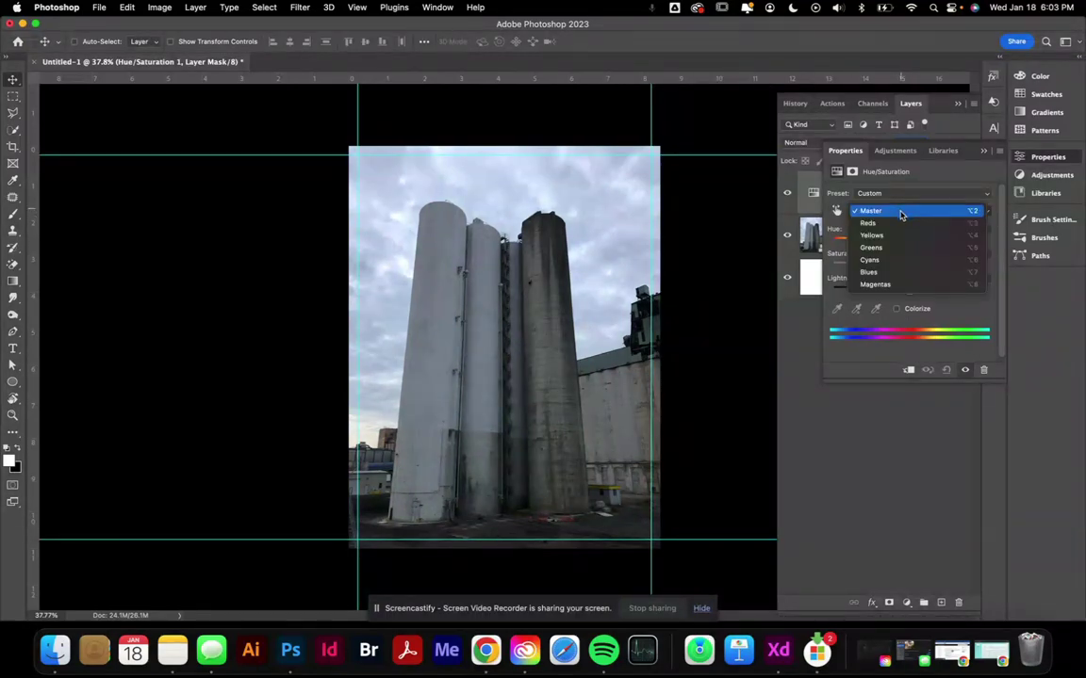
left_click(896, 271)
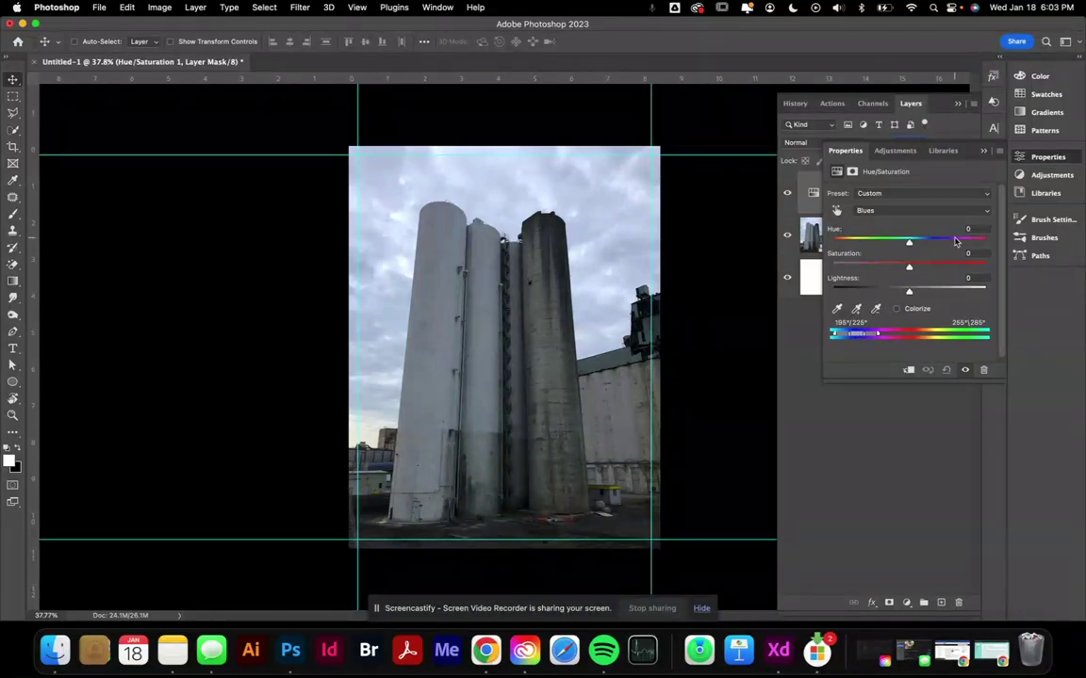
mouse_move(910, 245)
left_mouse_down()
mouse_move(962, 242)
mouse_move(893, 242)
mouse_move(926, 243)
left_mouse_up()
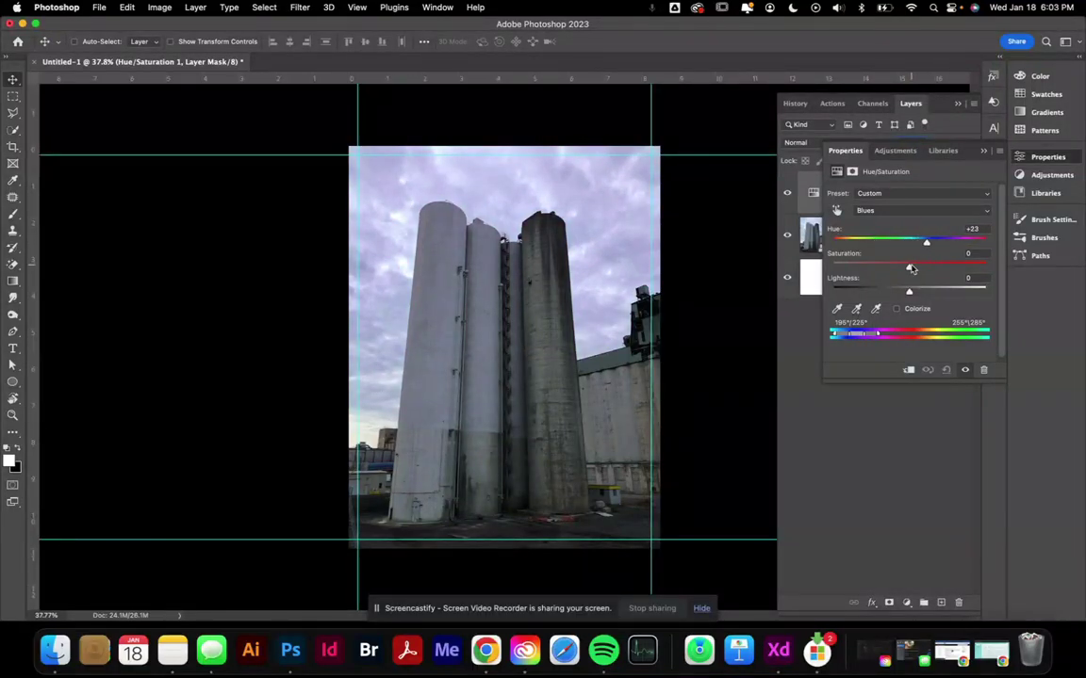
left_click_drag(911, 269, 915, 244)
mouse_move(910, 298)
left_mouse_down()
mouse_move(941, 297)
mouse_move(860, 298)
mouse_move(911, 294)
left_mouse_up()
left_click(896, 457)
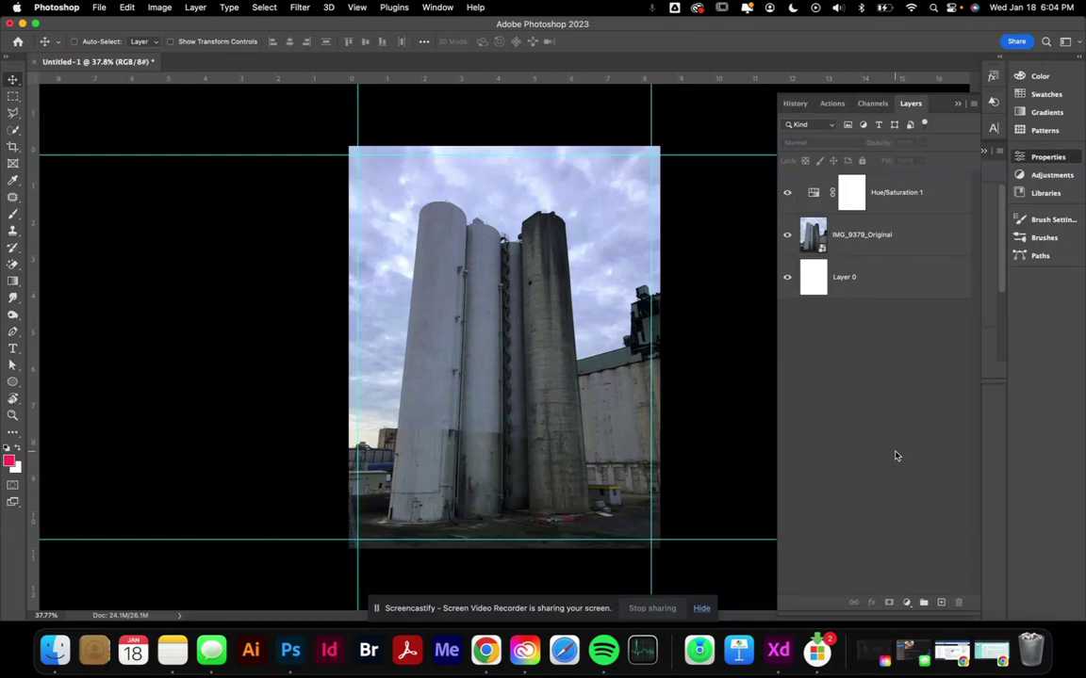
Step: Remove the Hue/Saturation 1 layer and add an Exposure adjustment layer
key("super+z")
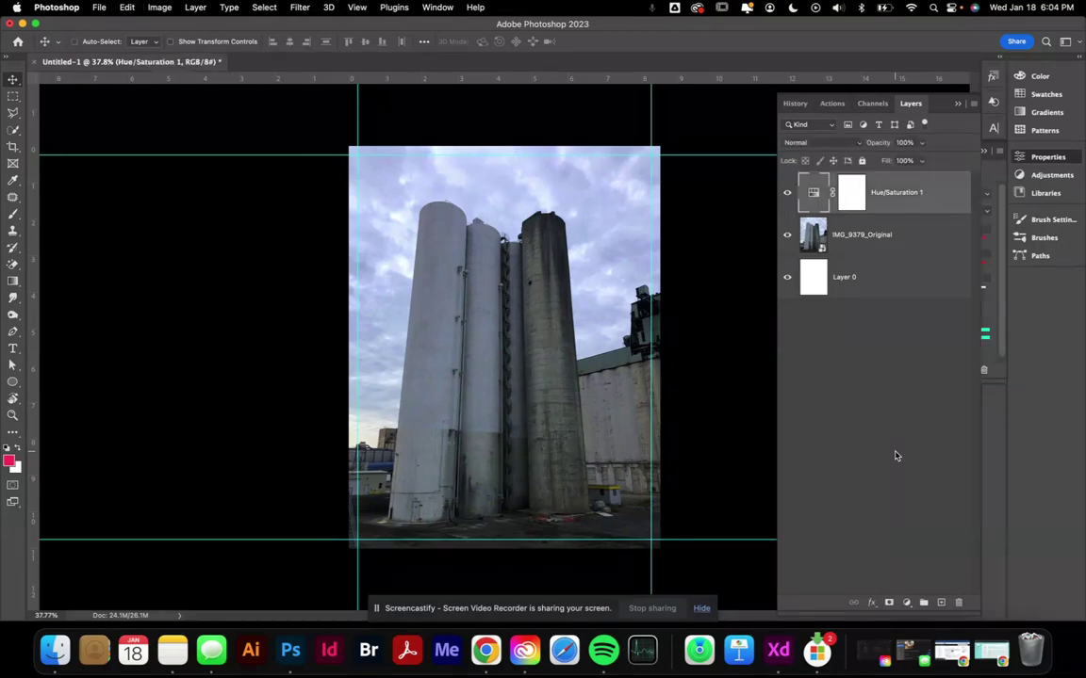
key("super+z")
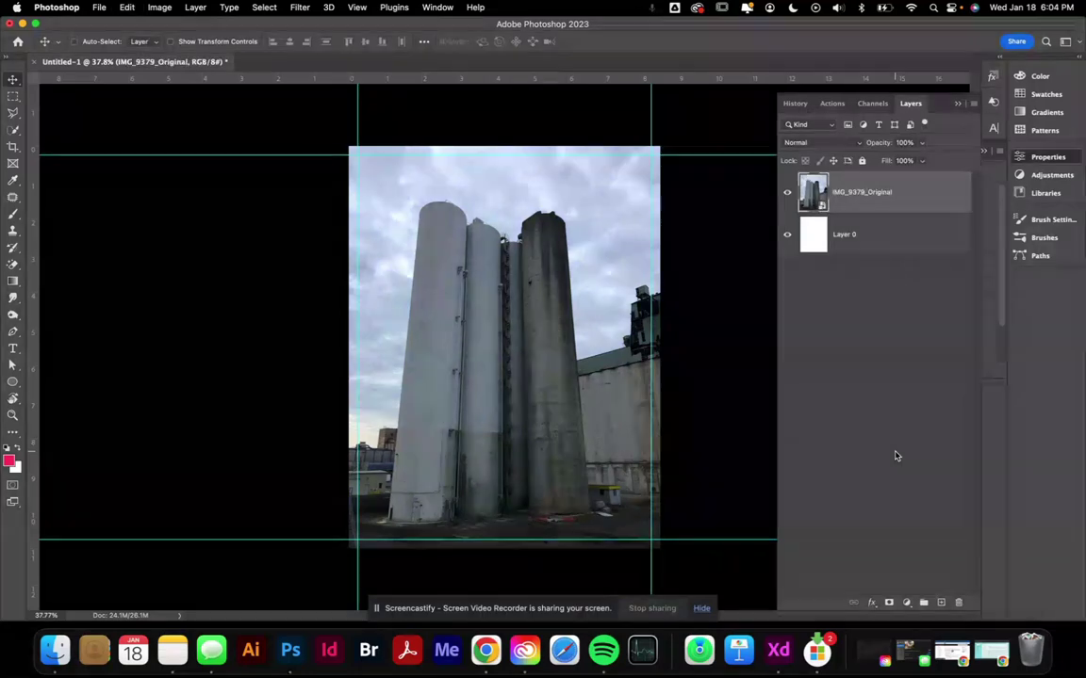
left_click(1062, 176)
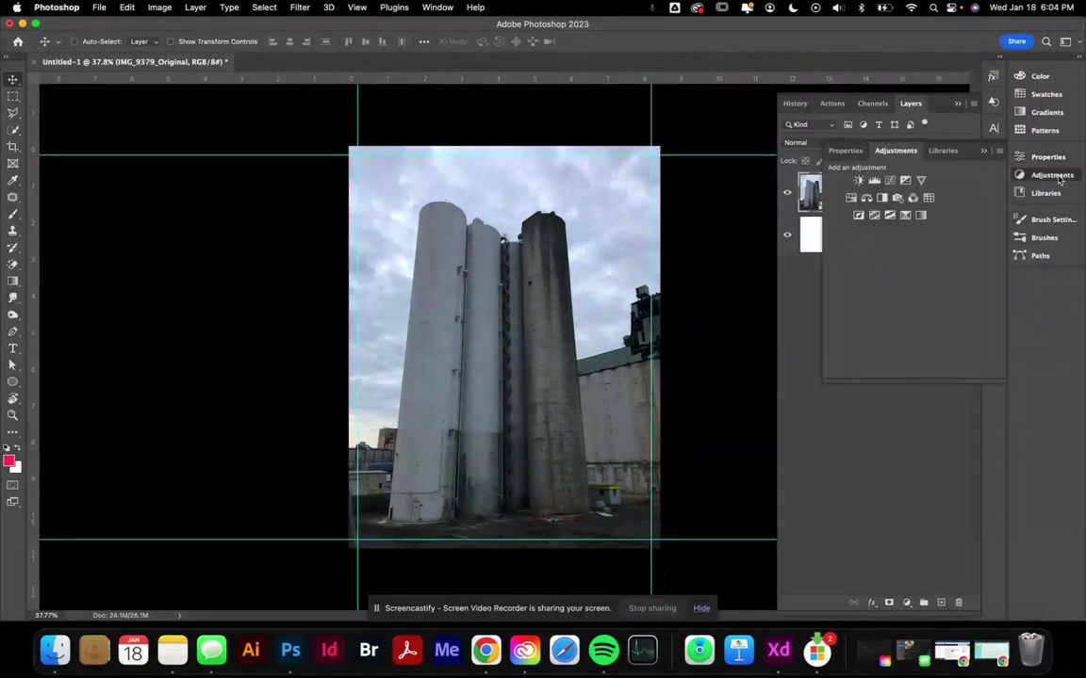
left_click(906, 181)
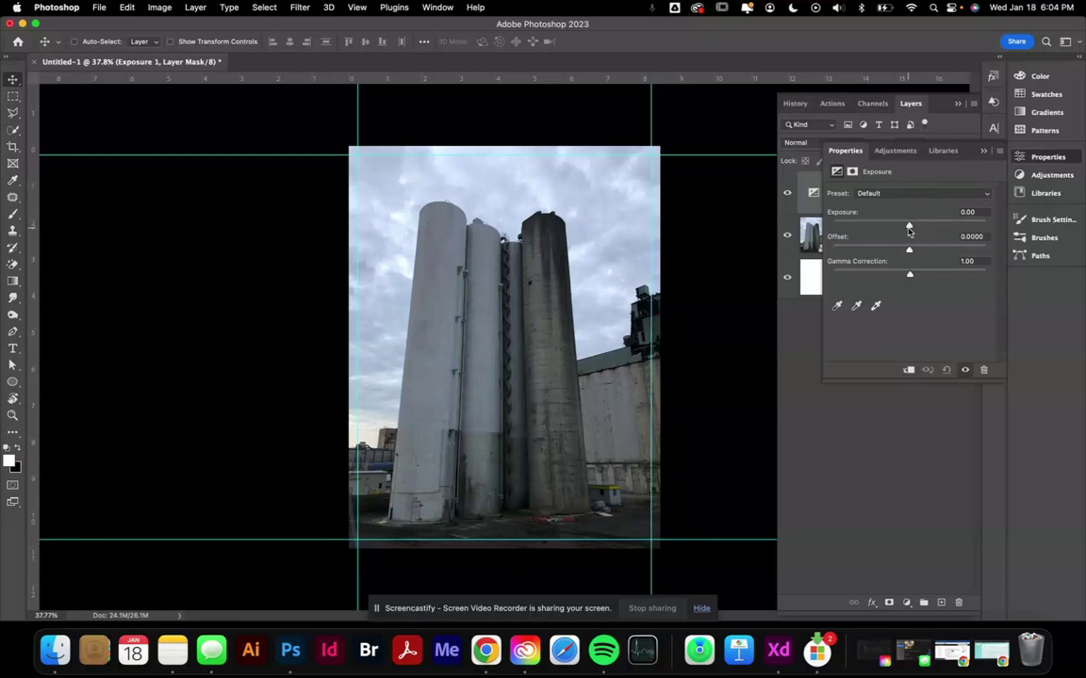
Step: Set Exposure to +0.17, offset about 0 and gamma 0.94
mouse_move(910, 227)
left_mouse_down()
mouse_move(923, 227)
mouse_move(895, 229)
left_mouse_up()
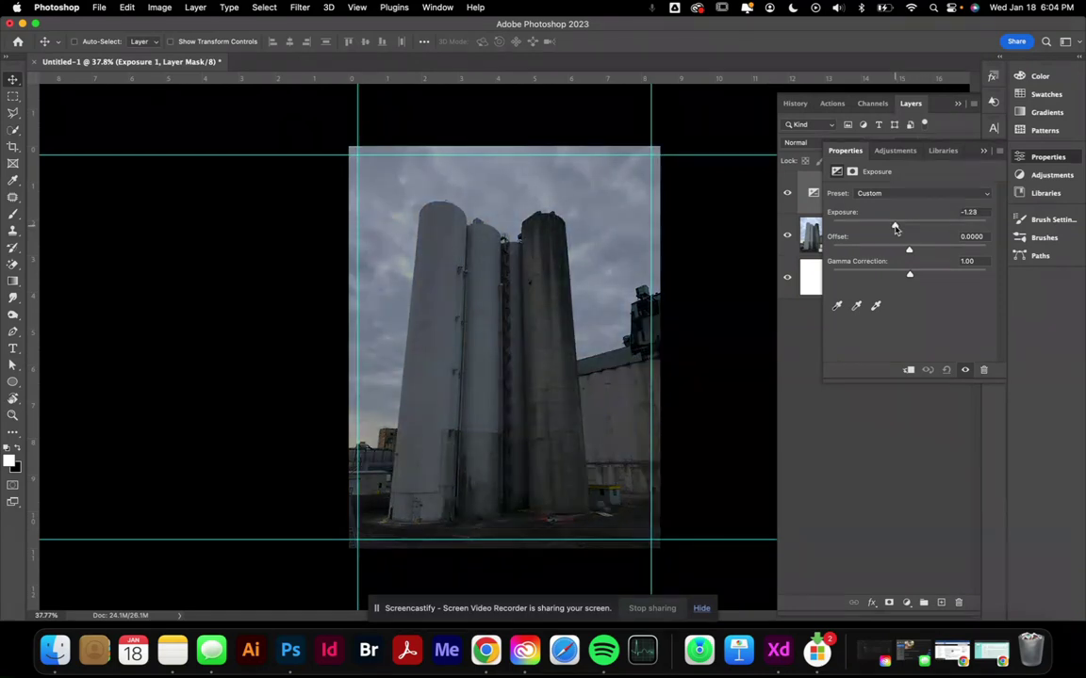
left_click_drag(894, 229, 912, 253)
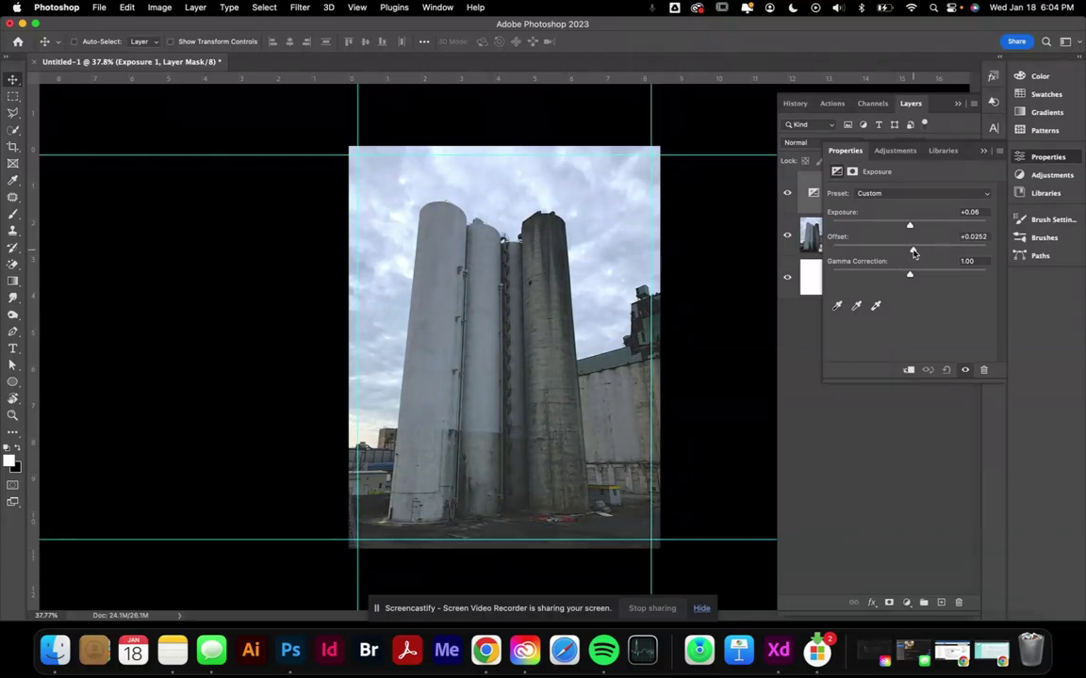
mouse_move(912, 252)
left_mouse_down()
mouse_move(891, 252)
mouse_move(905, 252)
left_mouse_up()
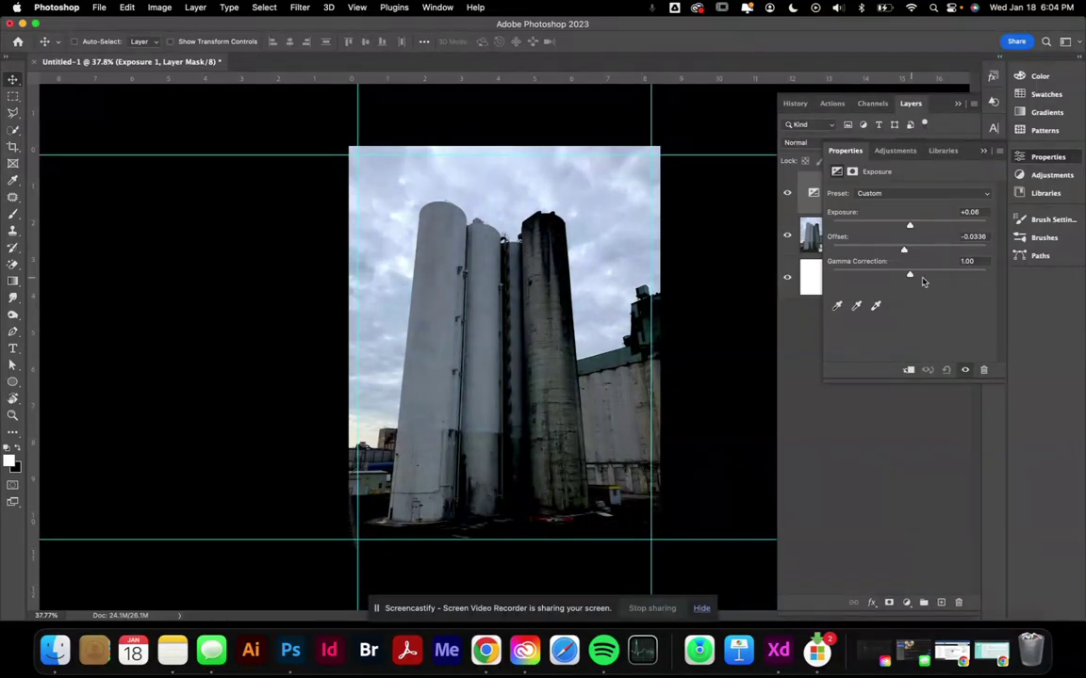
mouse_move(911, 276)
left_mouse_down()
mouse_move(924, 277)
mouse_move(907, 277)
mouse_move(916, 277)
mouse_move(910, 255)
left_mouse_up()
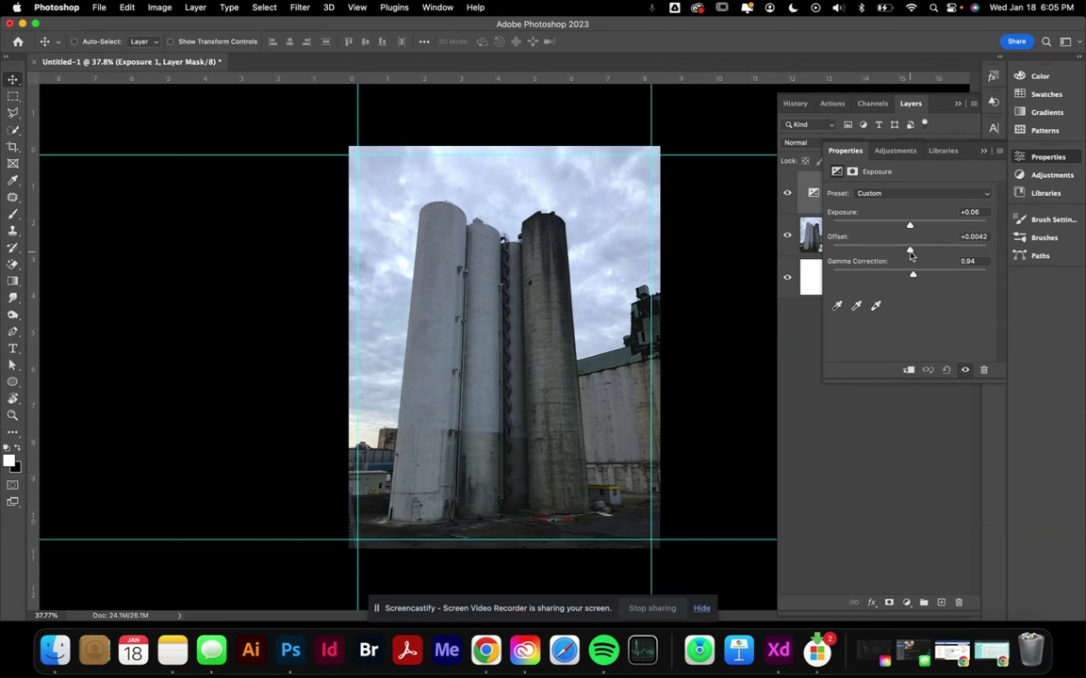
left_click_drag(910, 227, 912, 227)
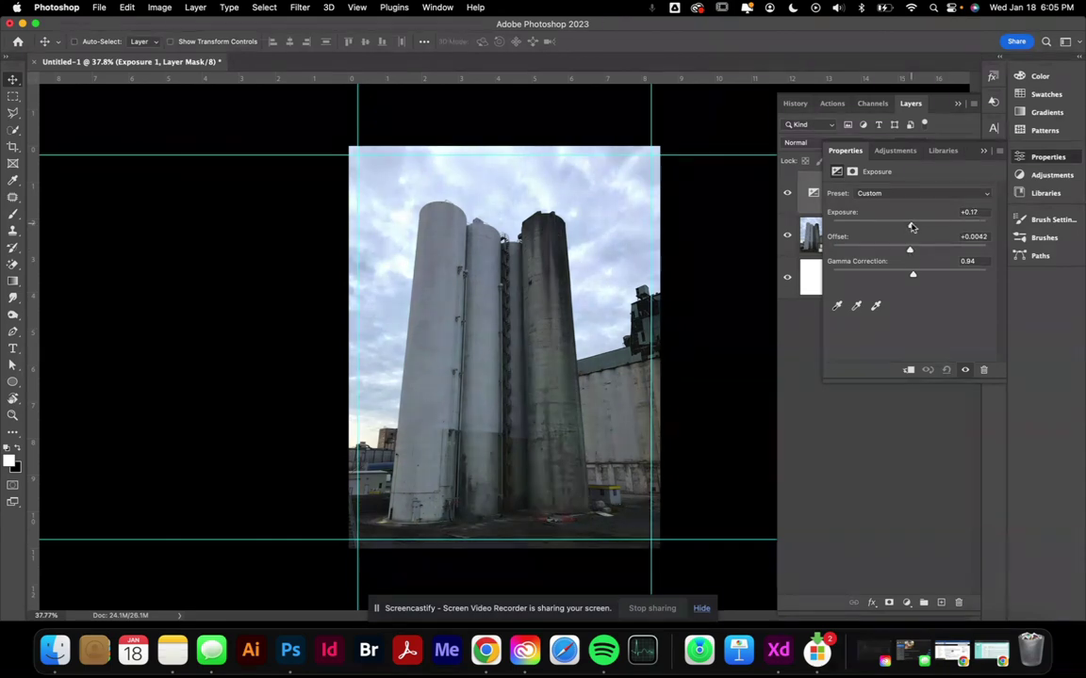
left_click(908, 420)
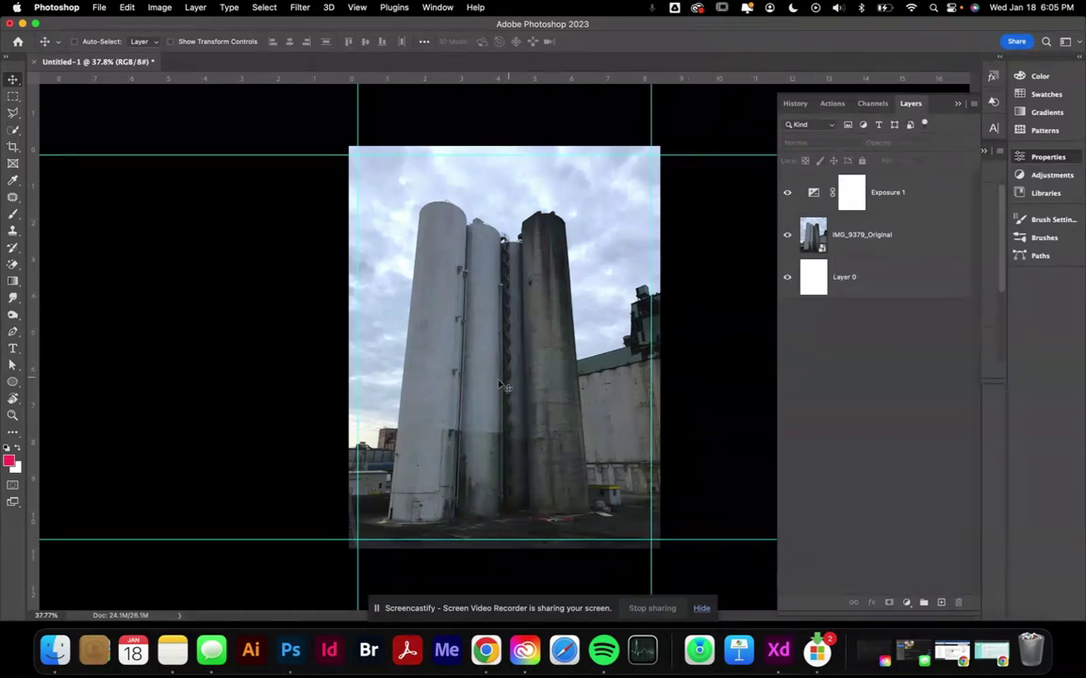
left_click(13, 381)
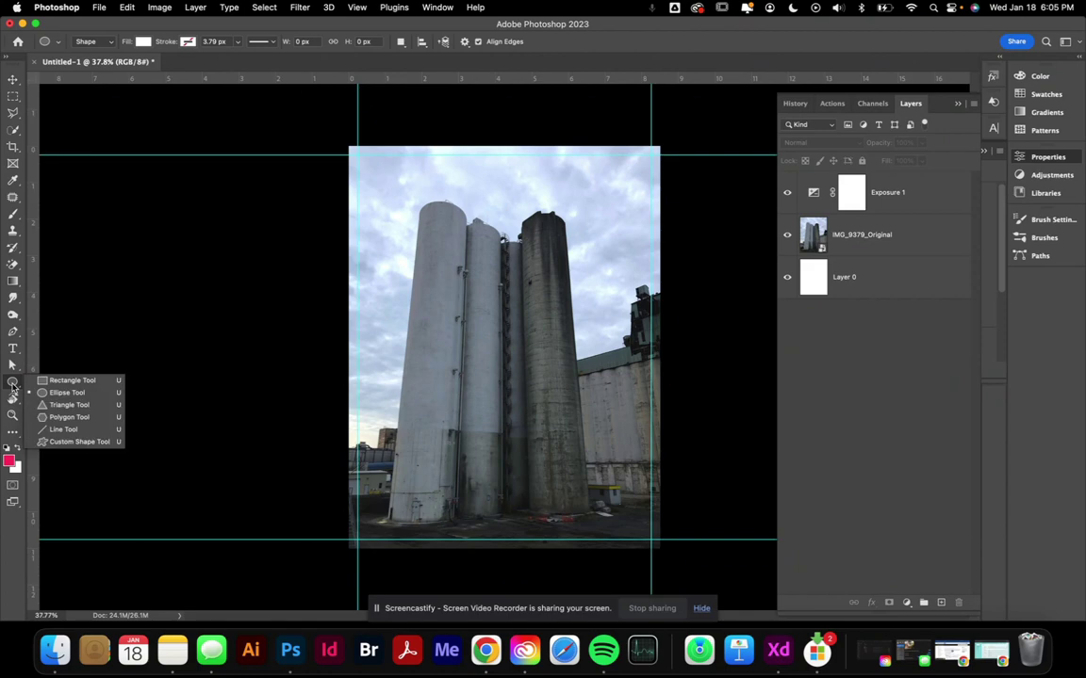
Step: Draw a white 812 × 812 px circle near the photo's top-left with the Ellipse tool
left_click(66, 392)
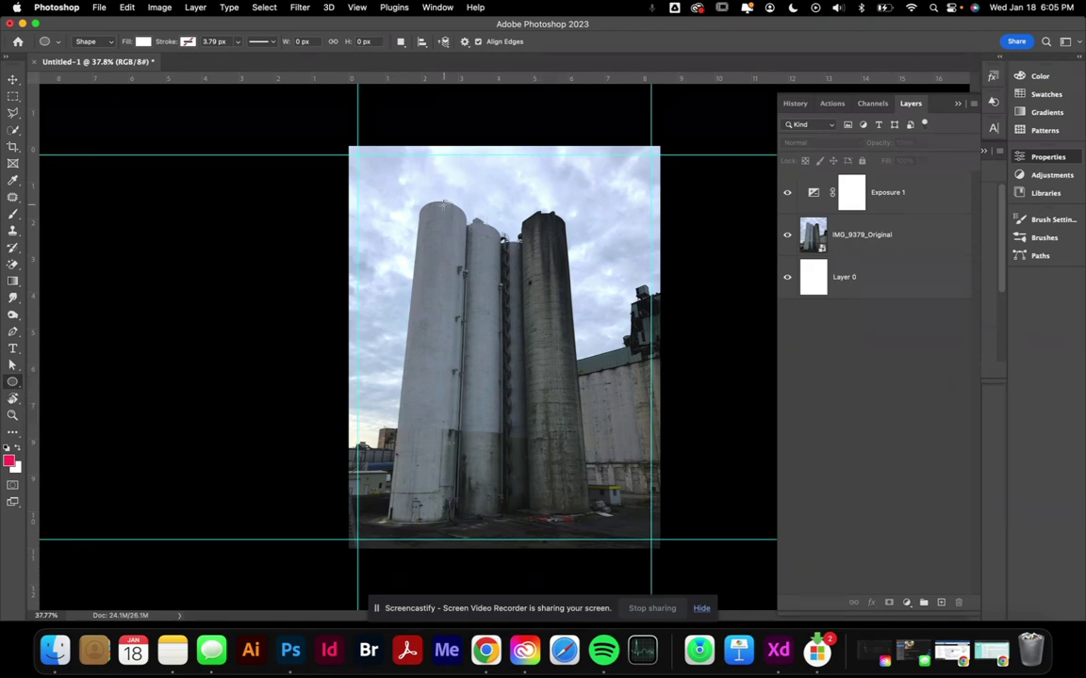
left_click_drag(403, 192, 521, 309)
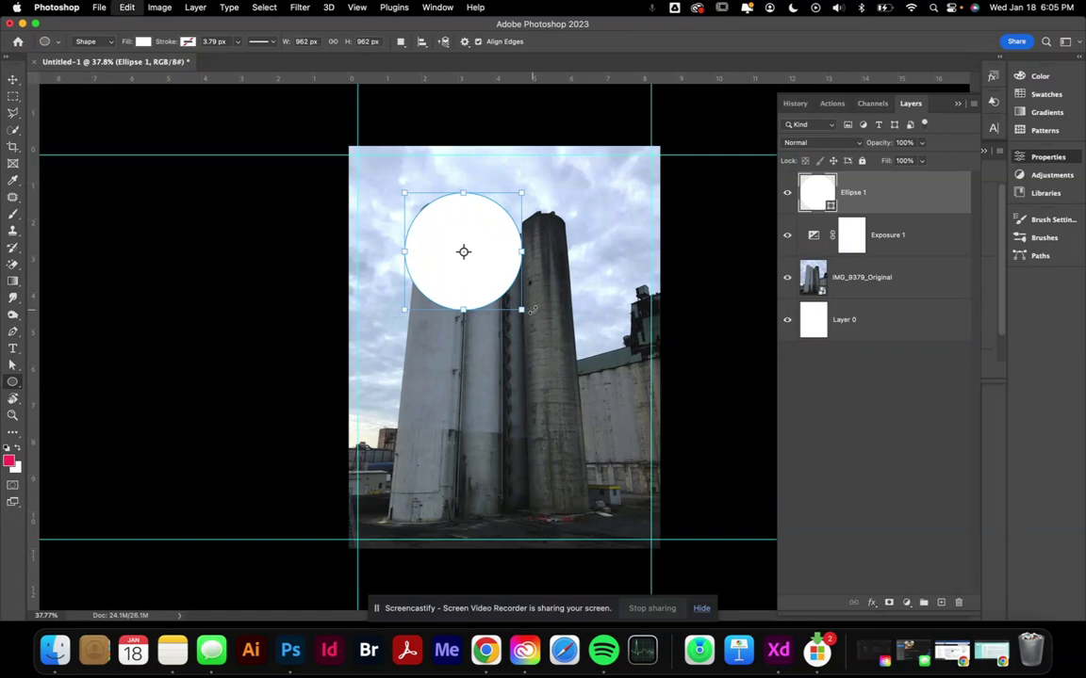
key("super+z")
left_click_drag(395, 187, 555, 313)
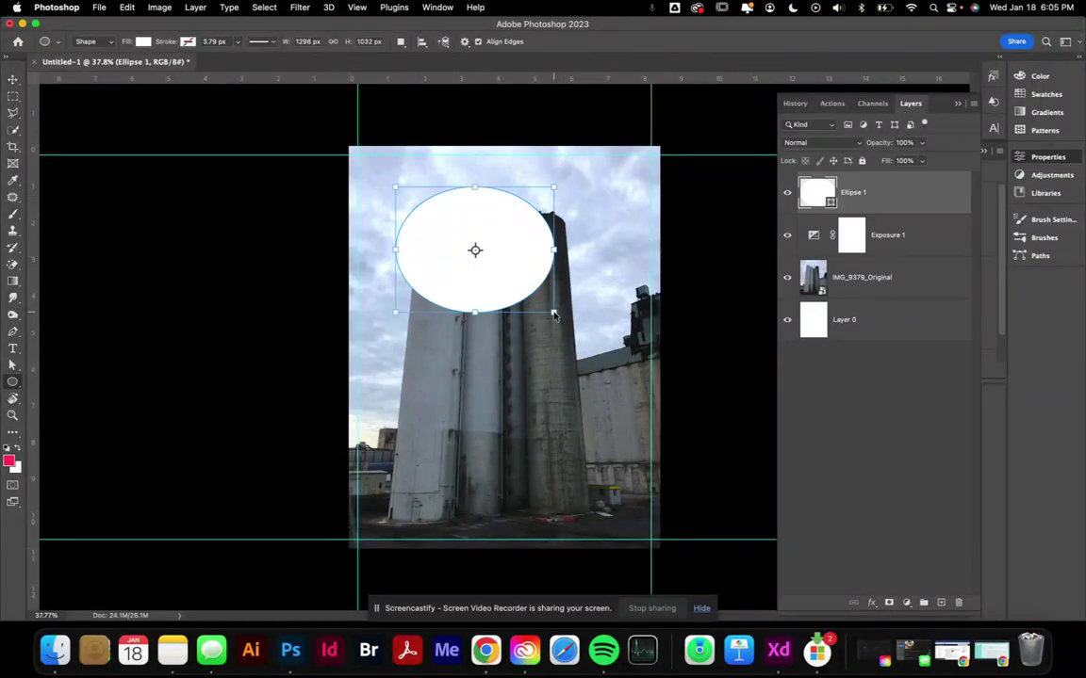
key("super+z")
left_click_drag(394, 182, 486, 282)
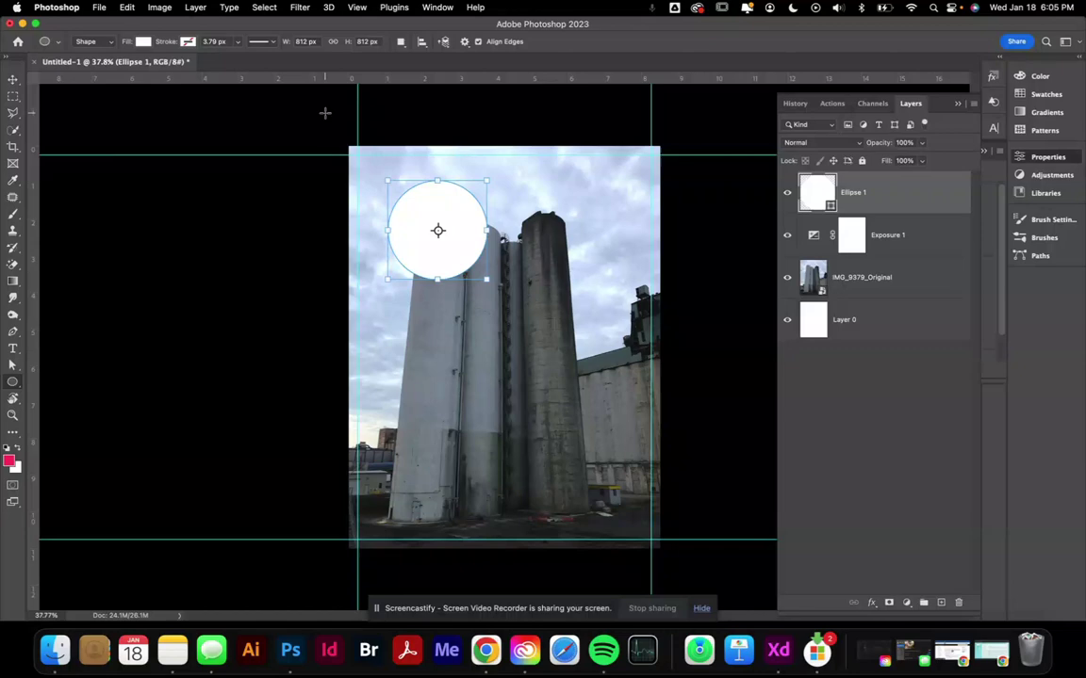
left_click(1054, 157)
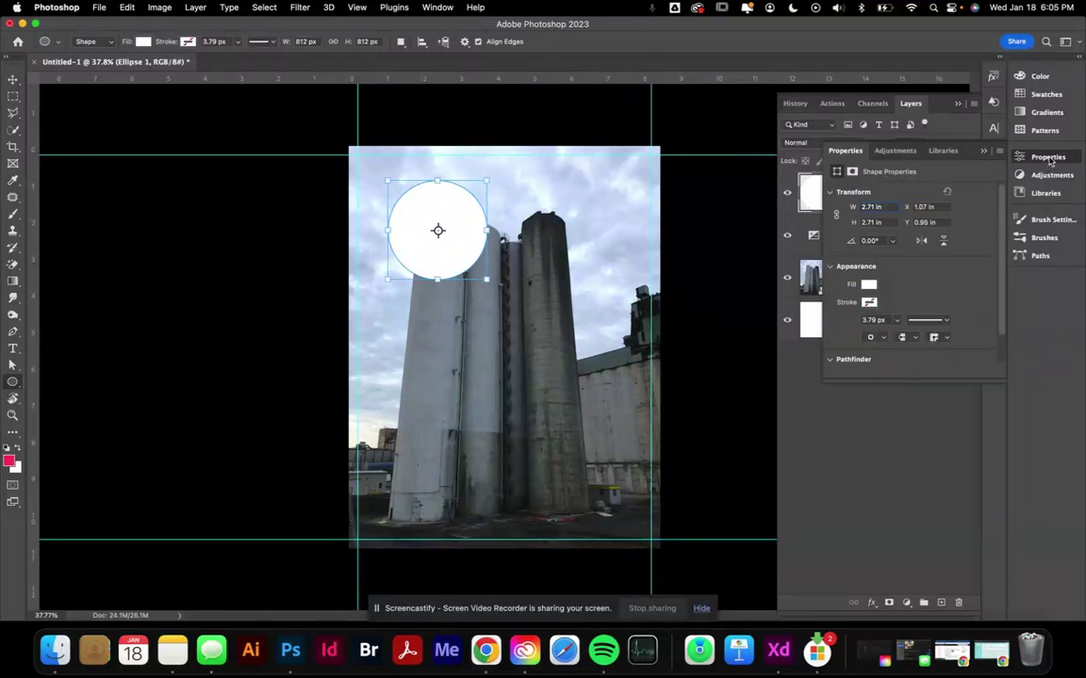
Step: Fill the circle with a dark navy eyedropped from the photo, after first trying red
left_click(868, 285)
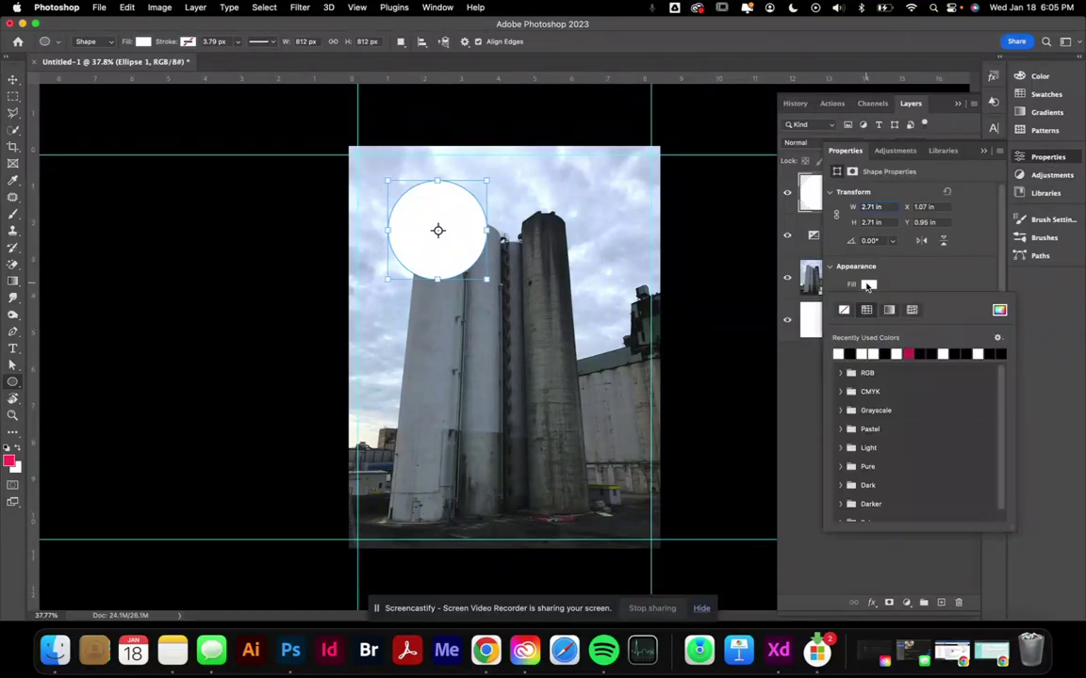
left_click(1000, 310)
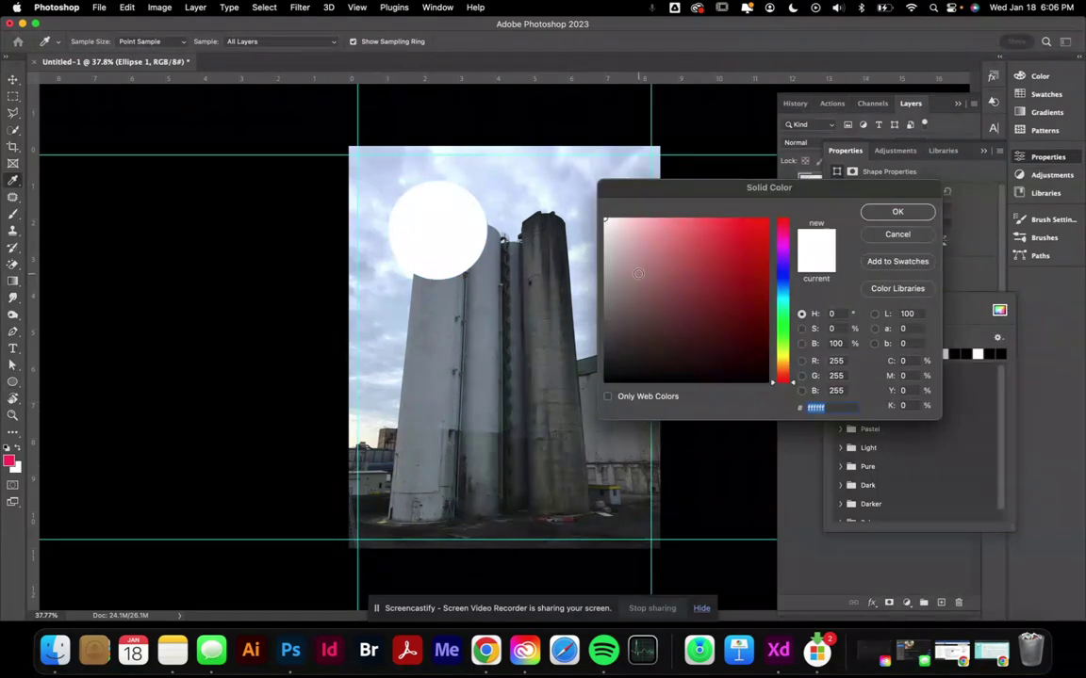
left_click(742, 231)
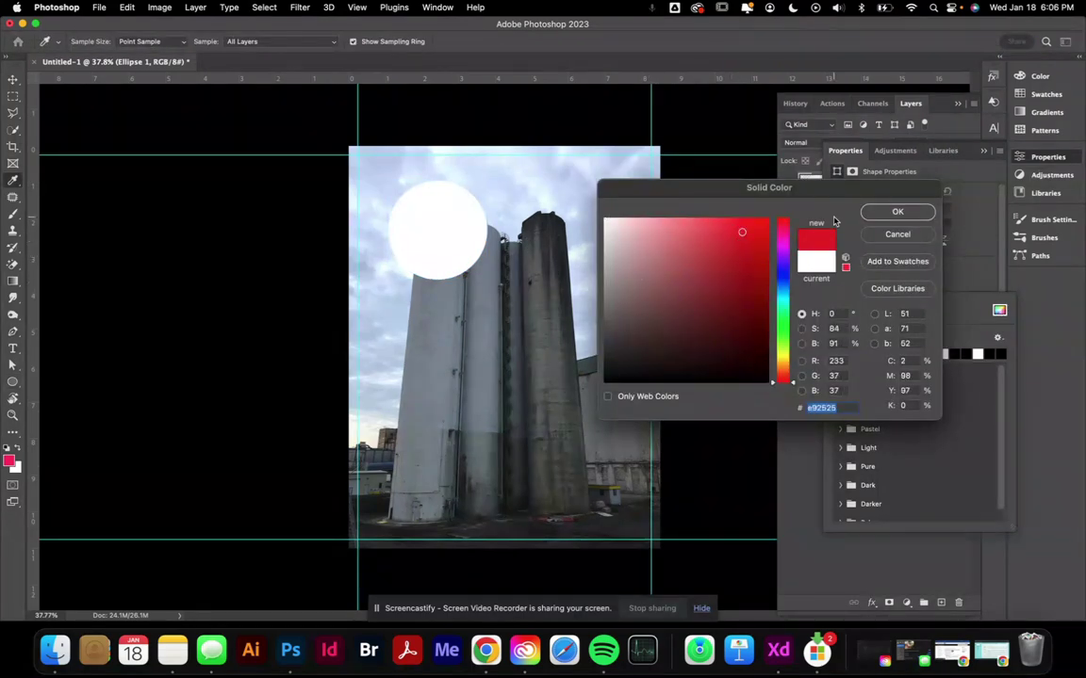
left_click(897, 213)
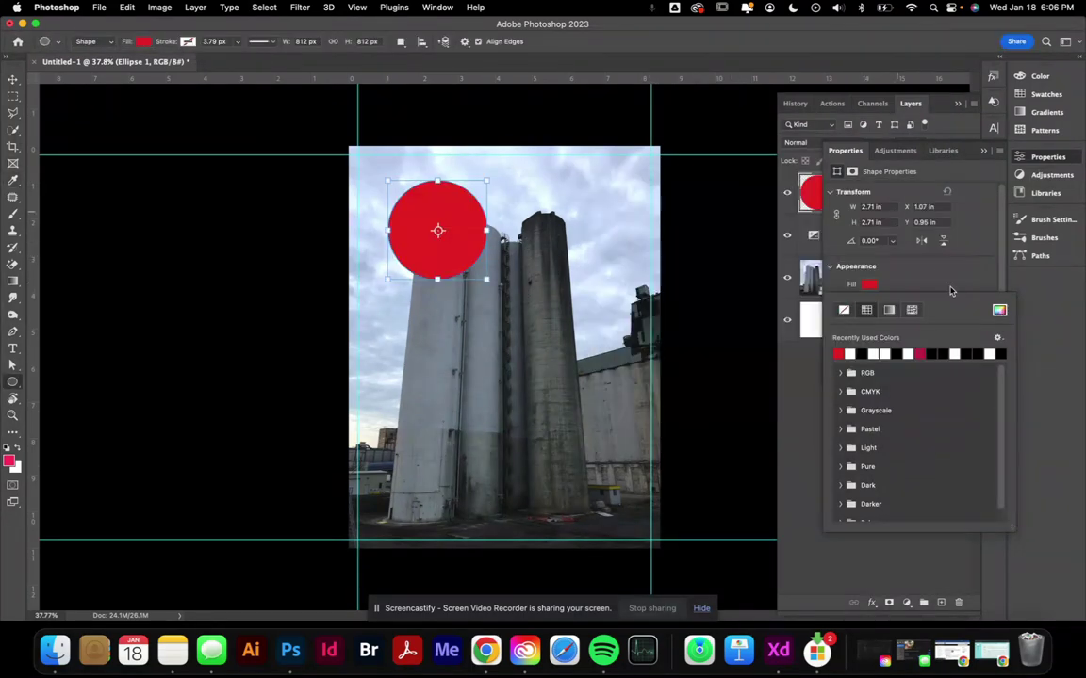
left_click(1000, 311)
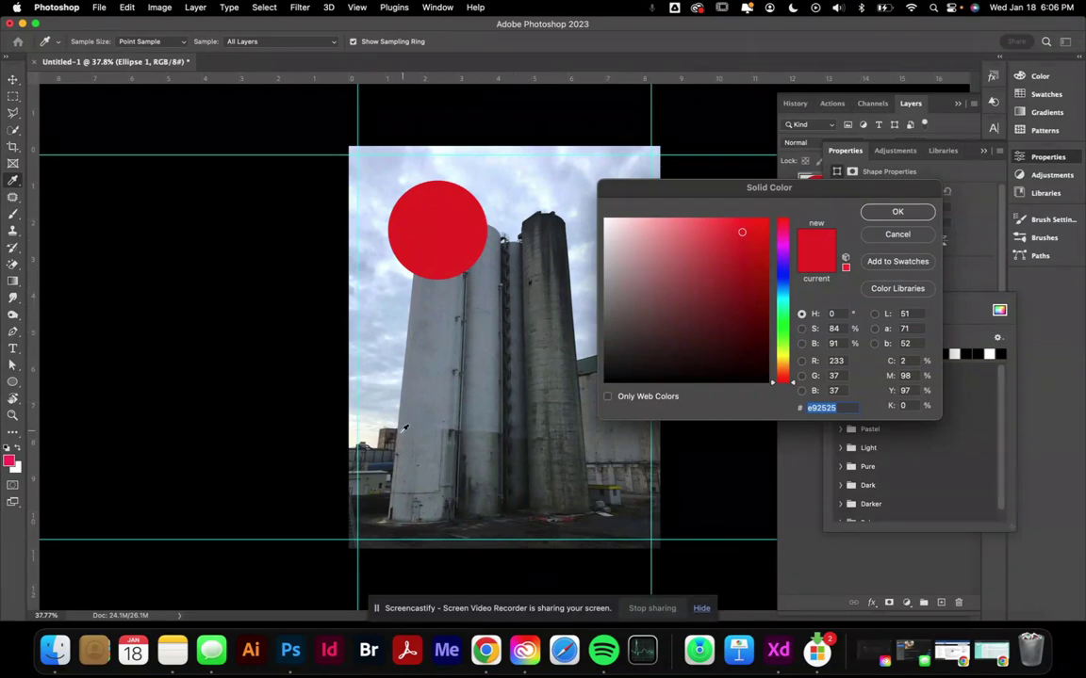
left_click(347, 415)
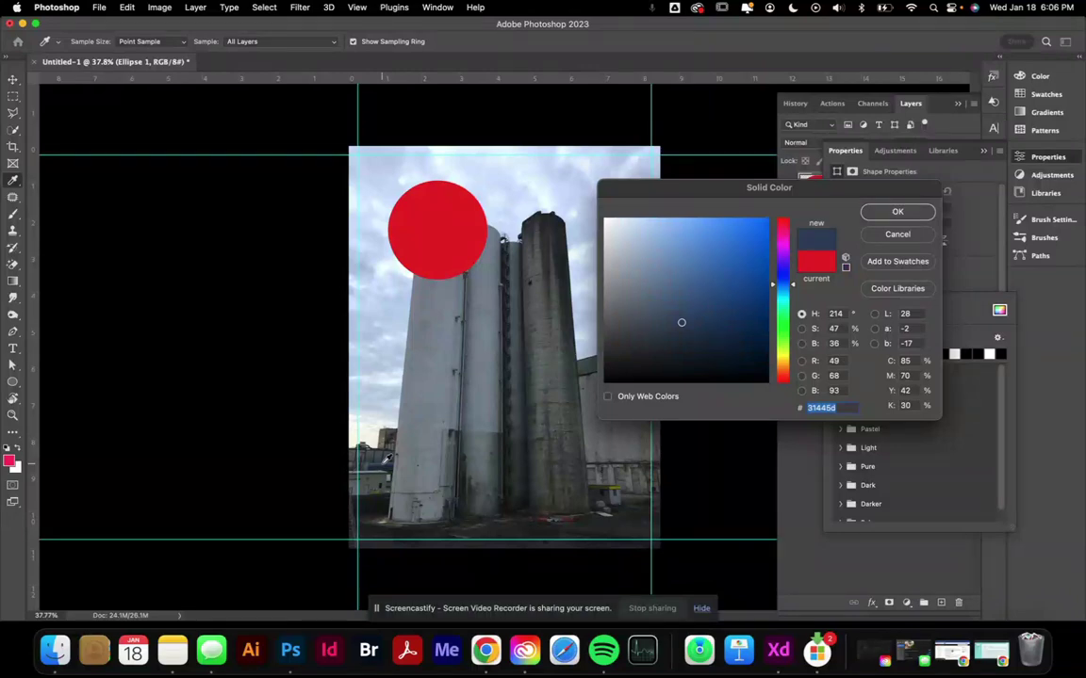
left_click(348, 414)
left_click(346, 415)
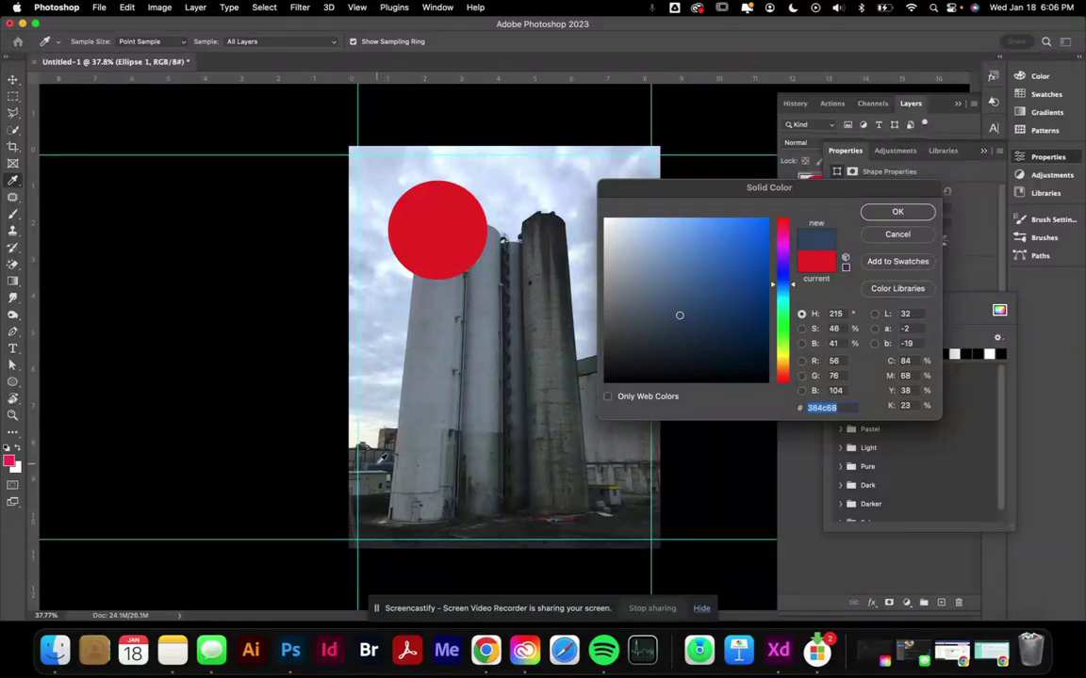
left_click(345, 415)
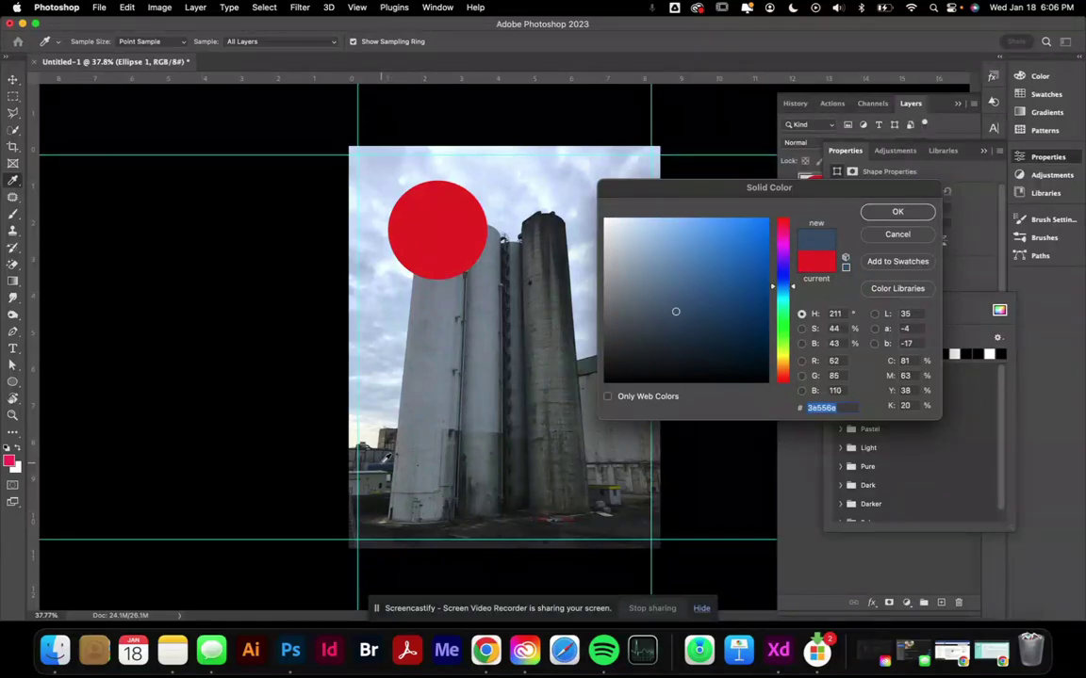
left_click(900, 213)
Step: Move the navy circle to the page's upper right and draw a paragraph text box over the silos
left_click(13, 78)
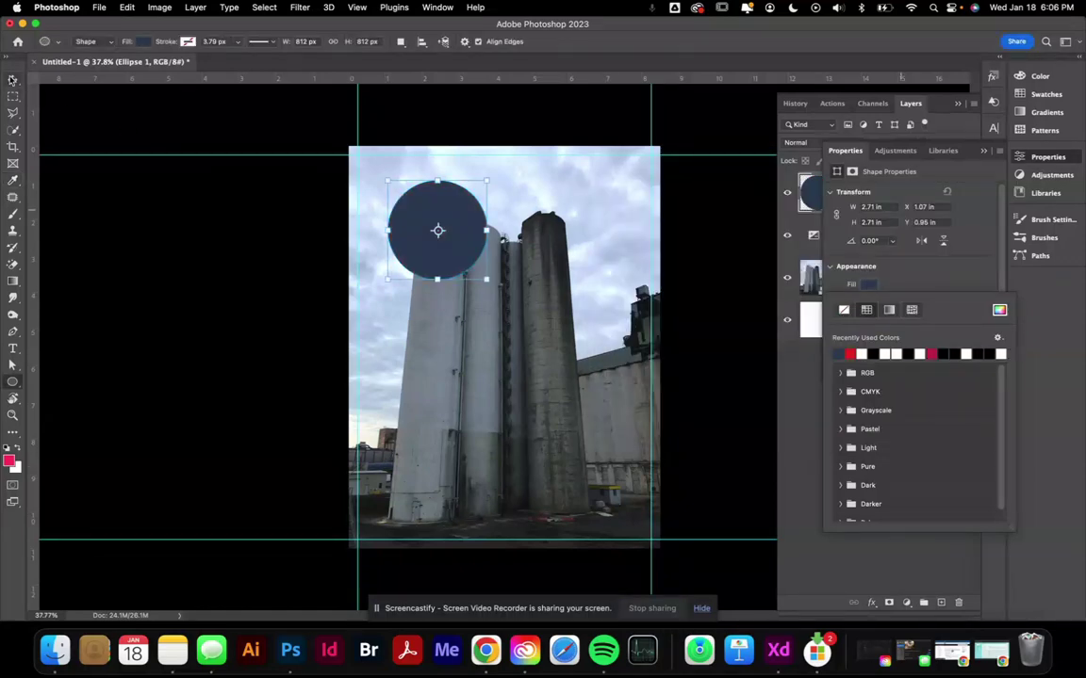
left_click_drag(414, 206, 606, 211)
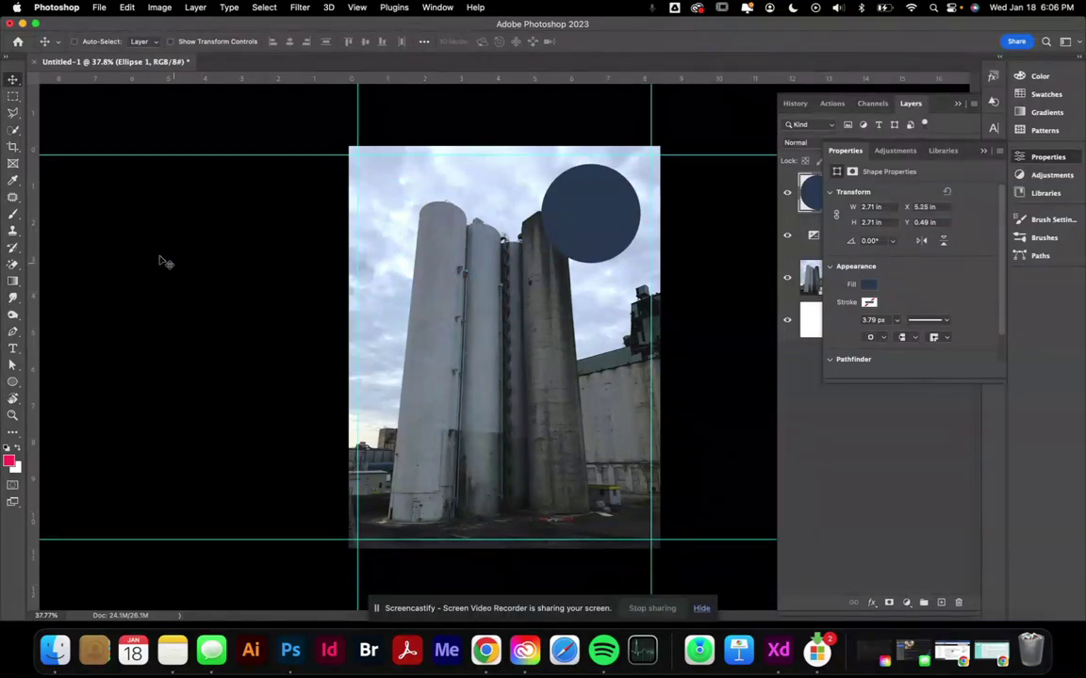
left_click(25, 352)
left_click_drag(420, 305, 583, 360)
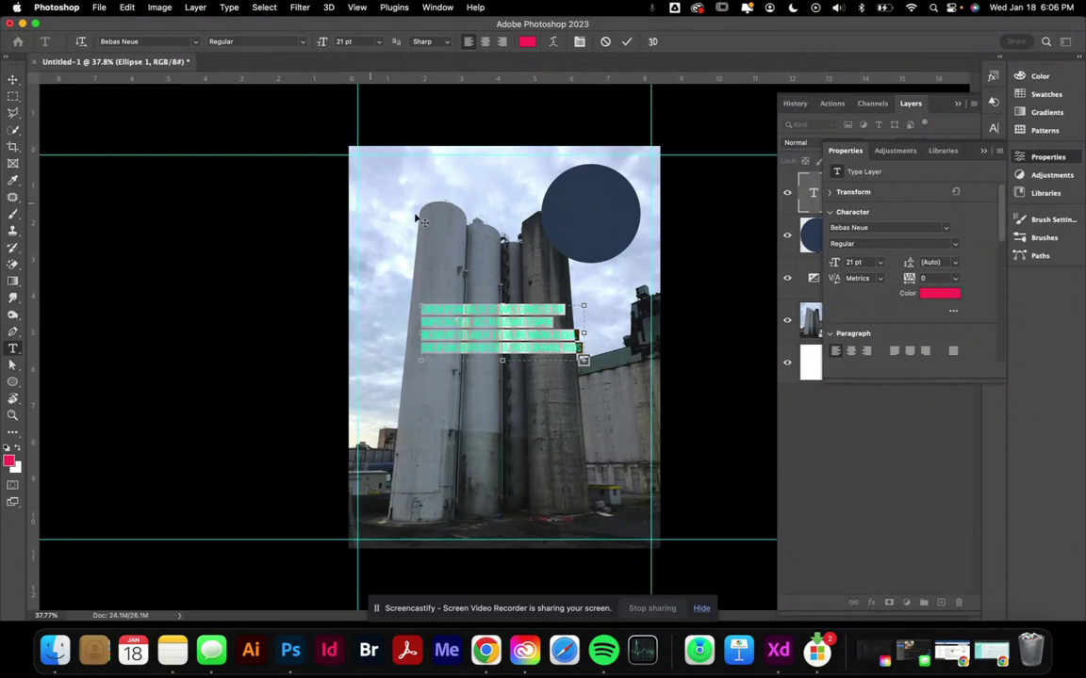
Step: Commit the placeholder text, select all of it, and bring up its Text Color picker (currently fc0060)
left_click(14, 79)
double_click(477, 318)
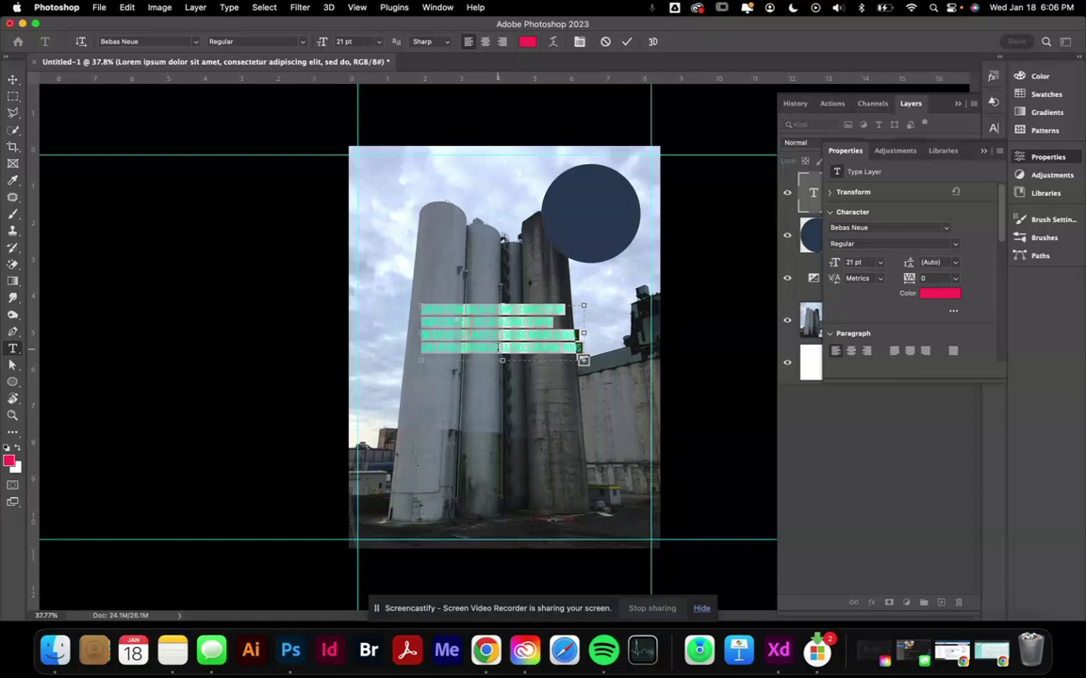
left_click(526, 42)
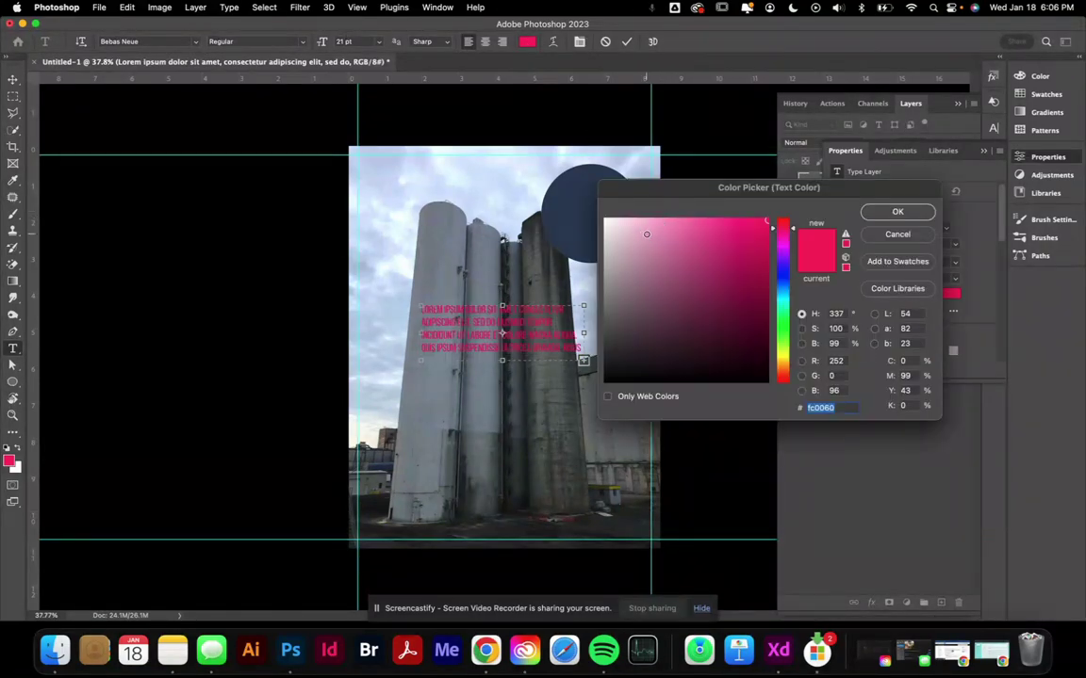
Step: Set the placeholder text colour to a muted pink
left_click(635, 237)
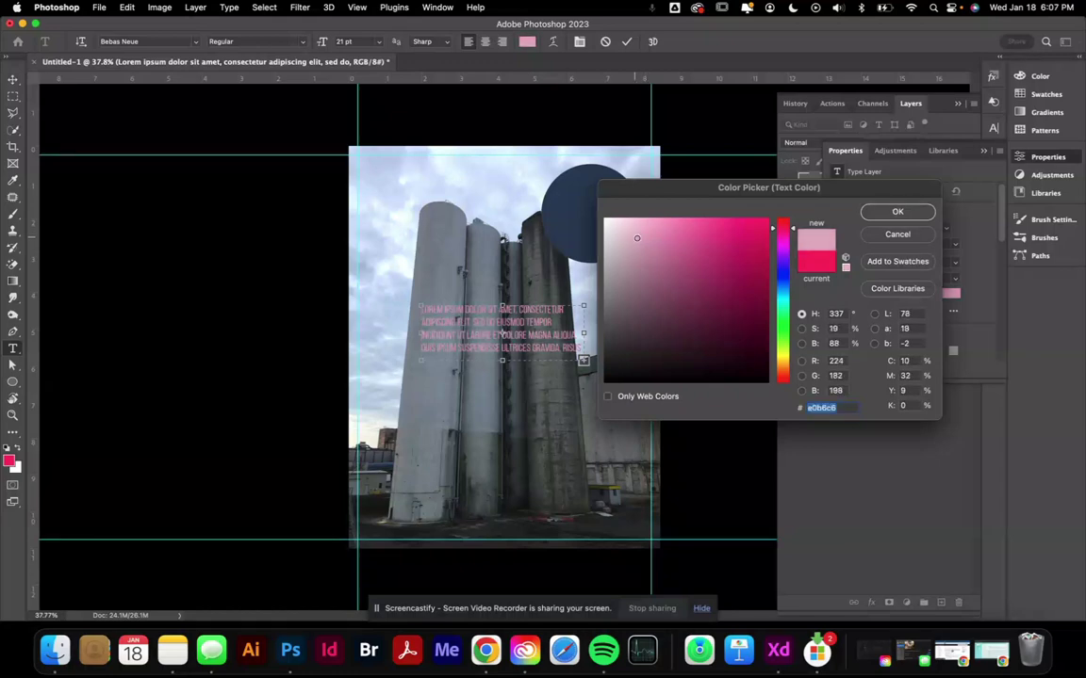
left_click(661, 260)
left_click(650, 243)
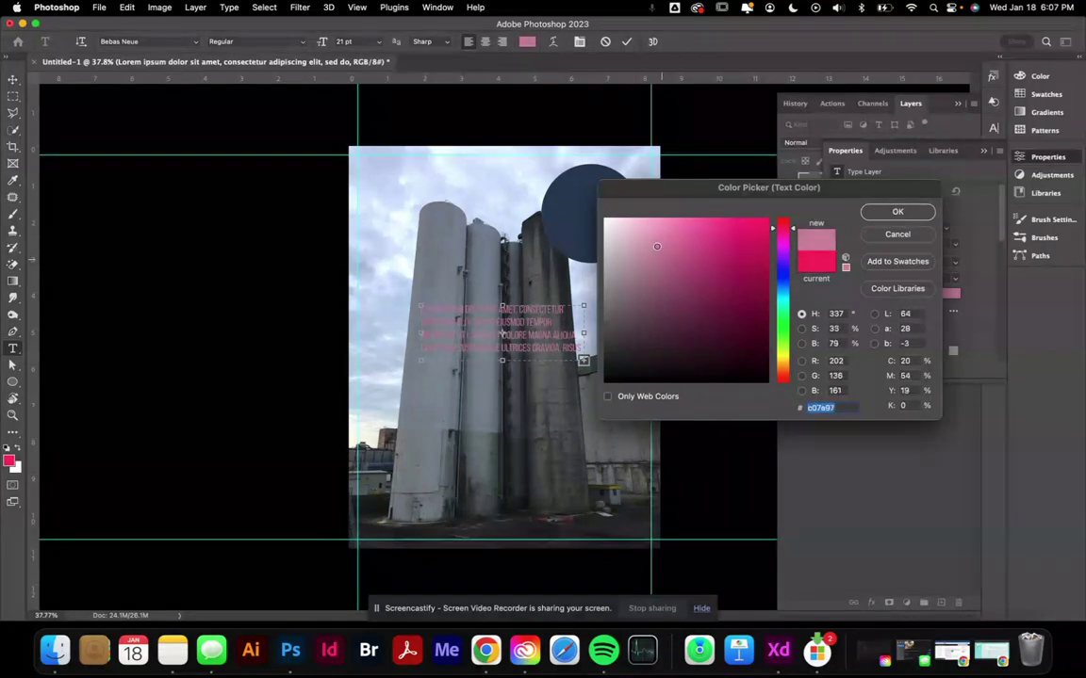
left_click_drag(650, 243, 649, 246)
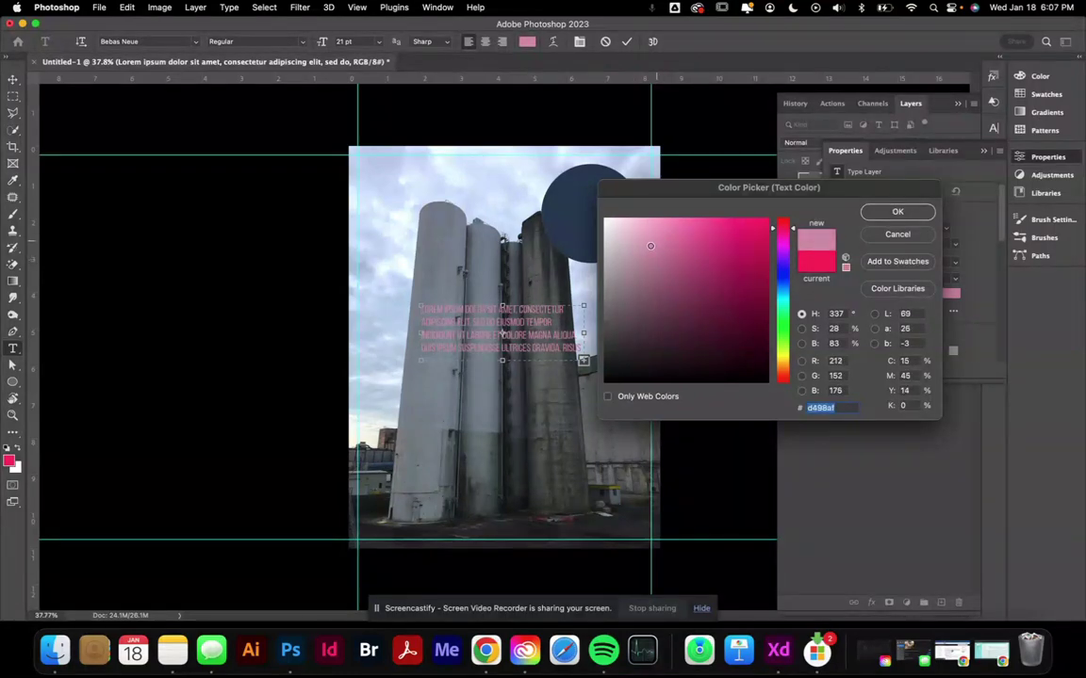
left_click(897, 211)
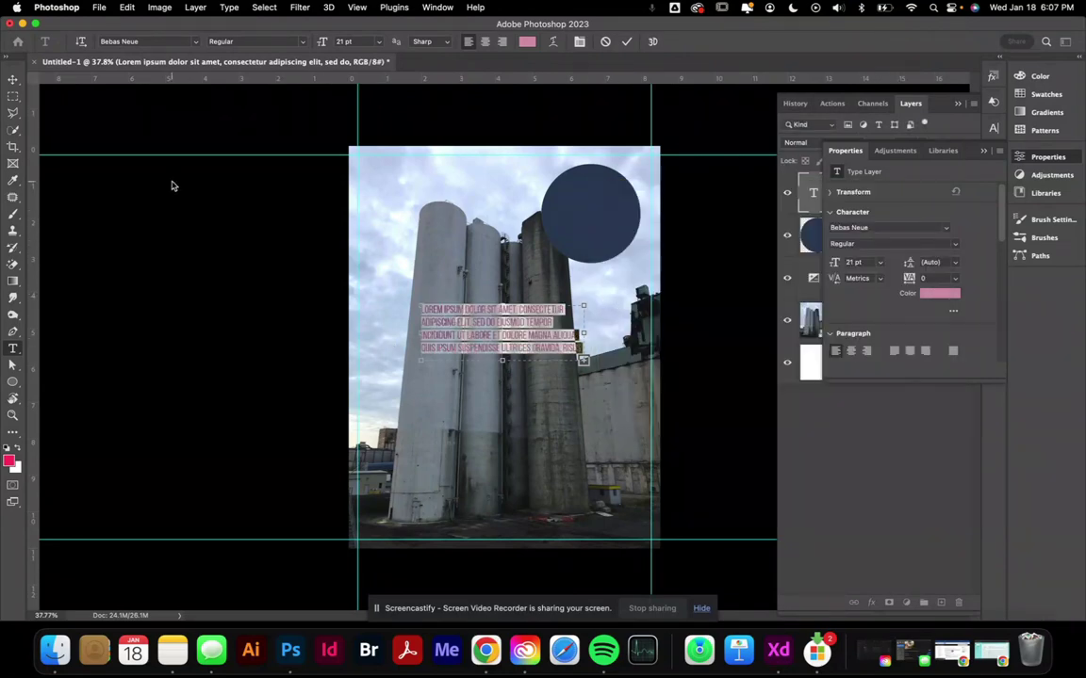
Step: Move the text block over the circle, then delete the placeholder paragraph layer
left_click(14, 79)
left_click_drag(486, 332, 596, 219)
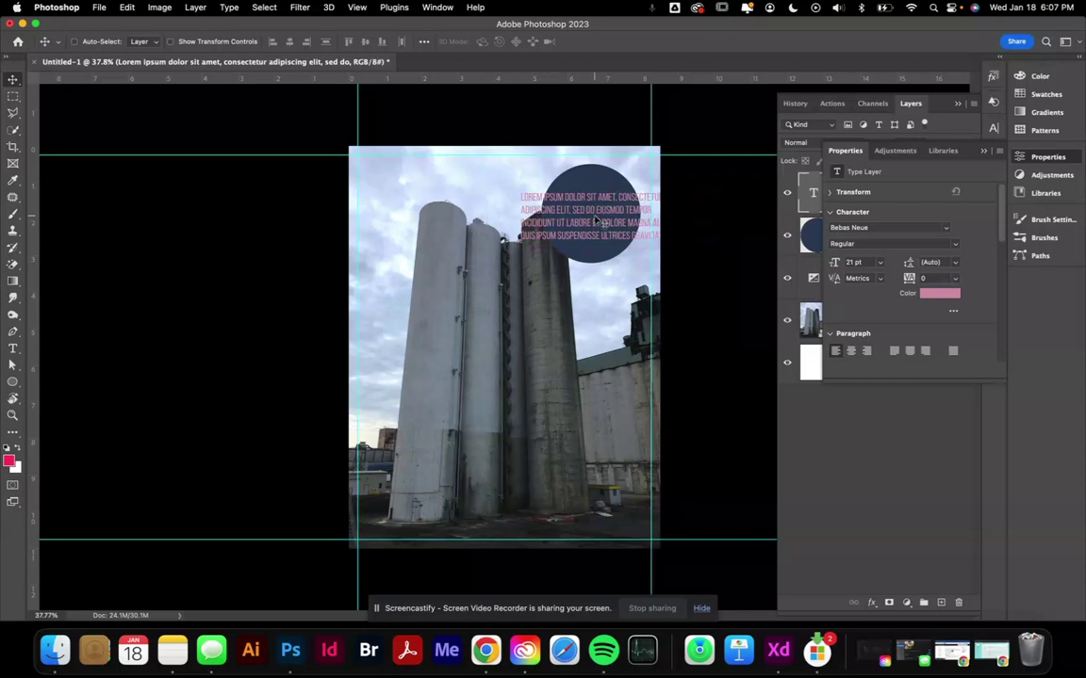
key("BackSpace")
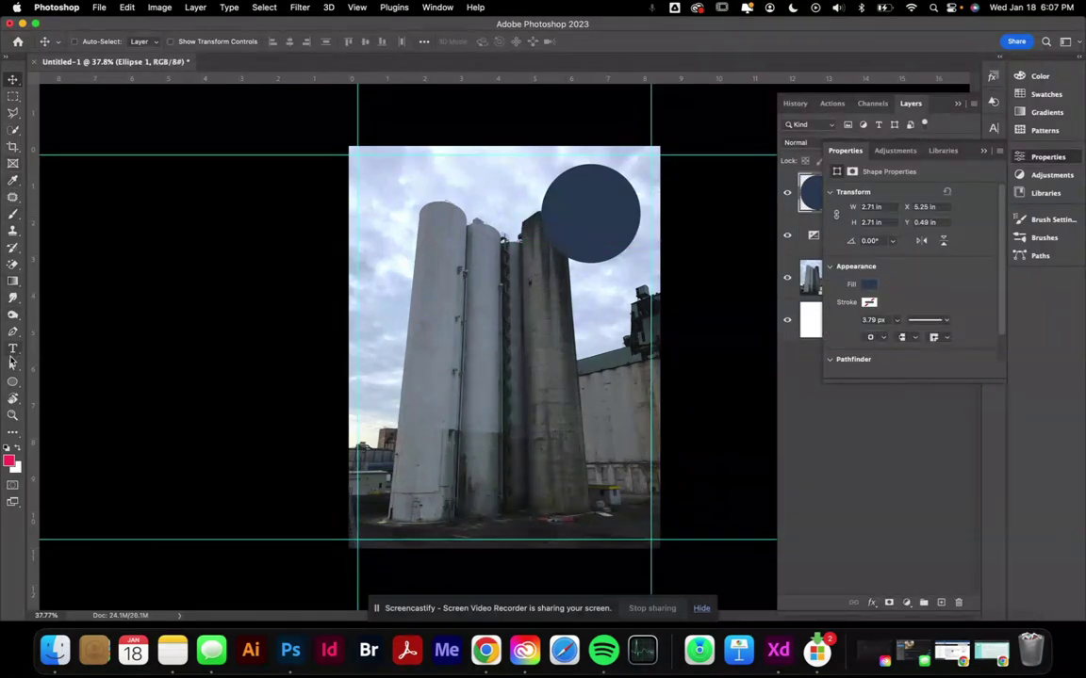
left_click(14, 350)
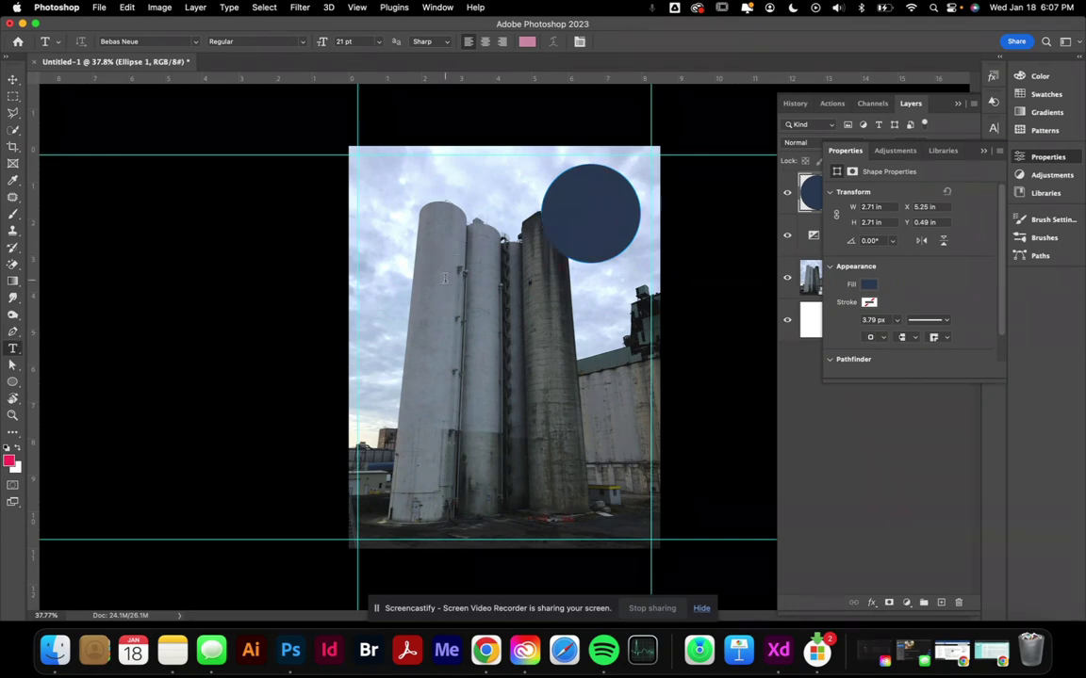
Step: Place a new line of placeholder text and set its size to 36 pt
left_click(447, 274)
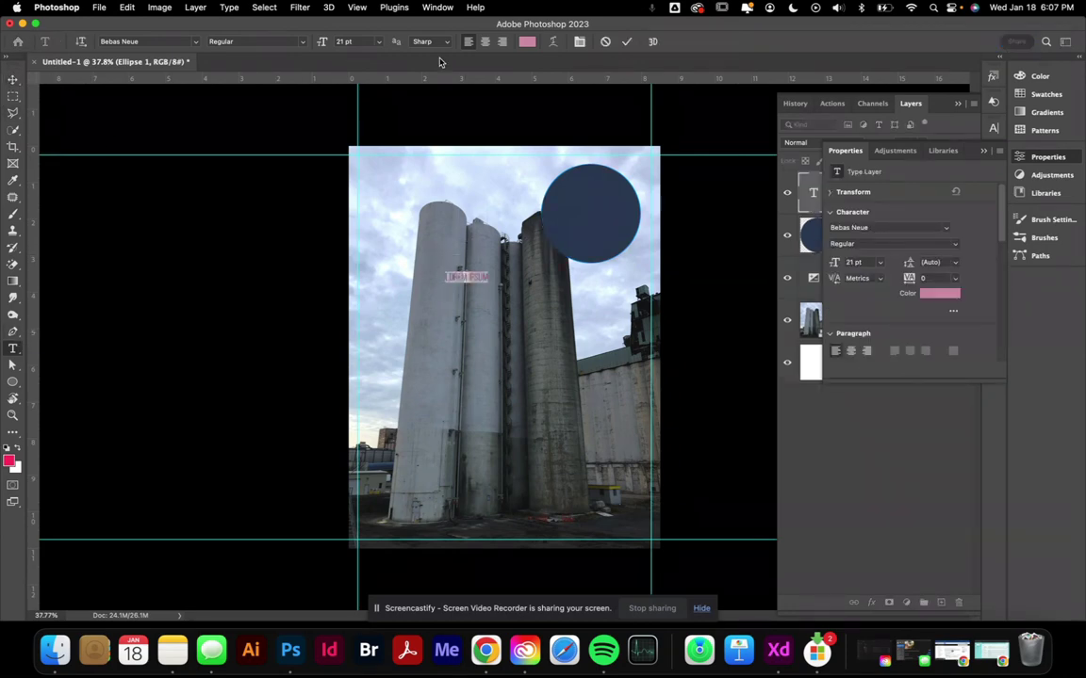
left_click(380, 41)
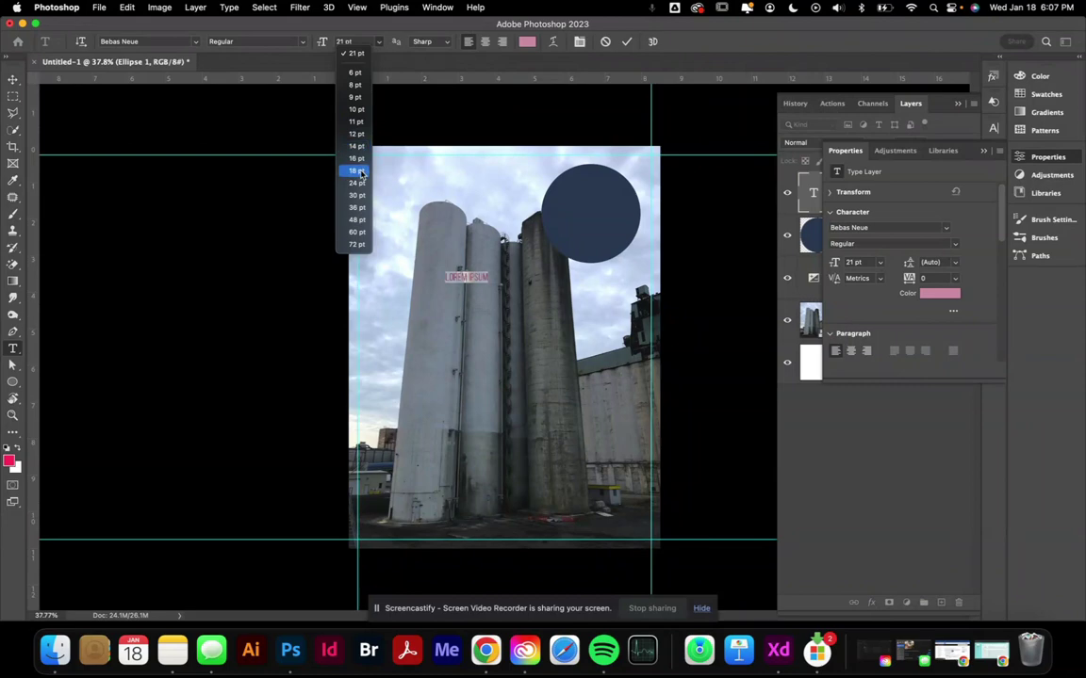
left_click(320, 169)
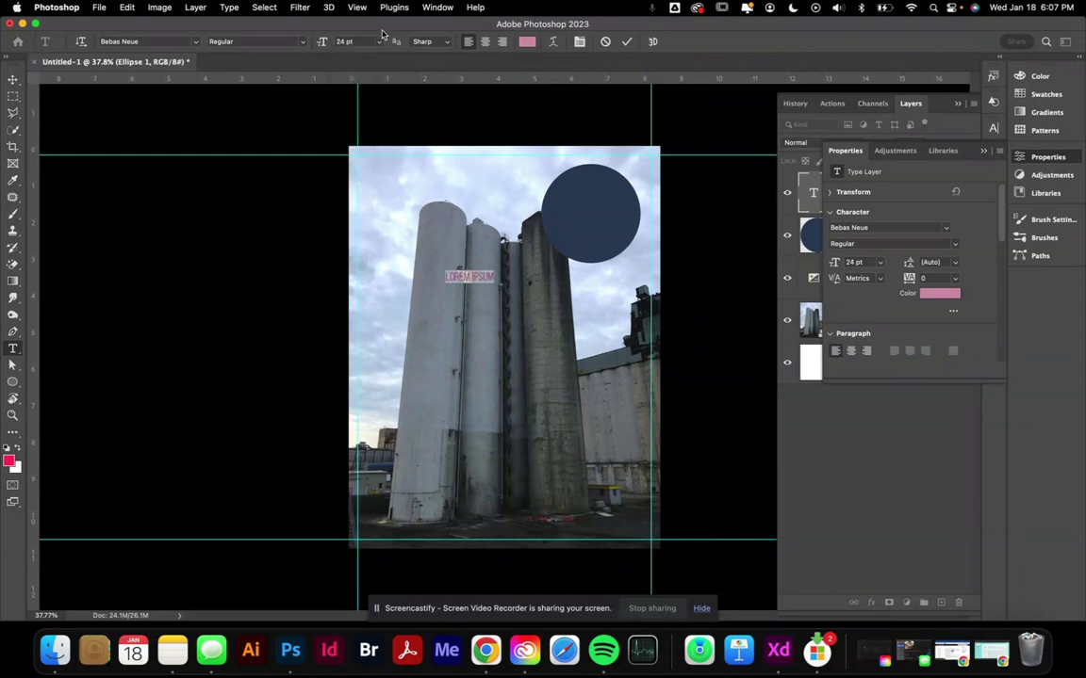
left_click(345, 43)
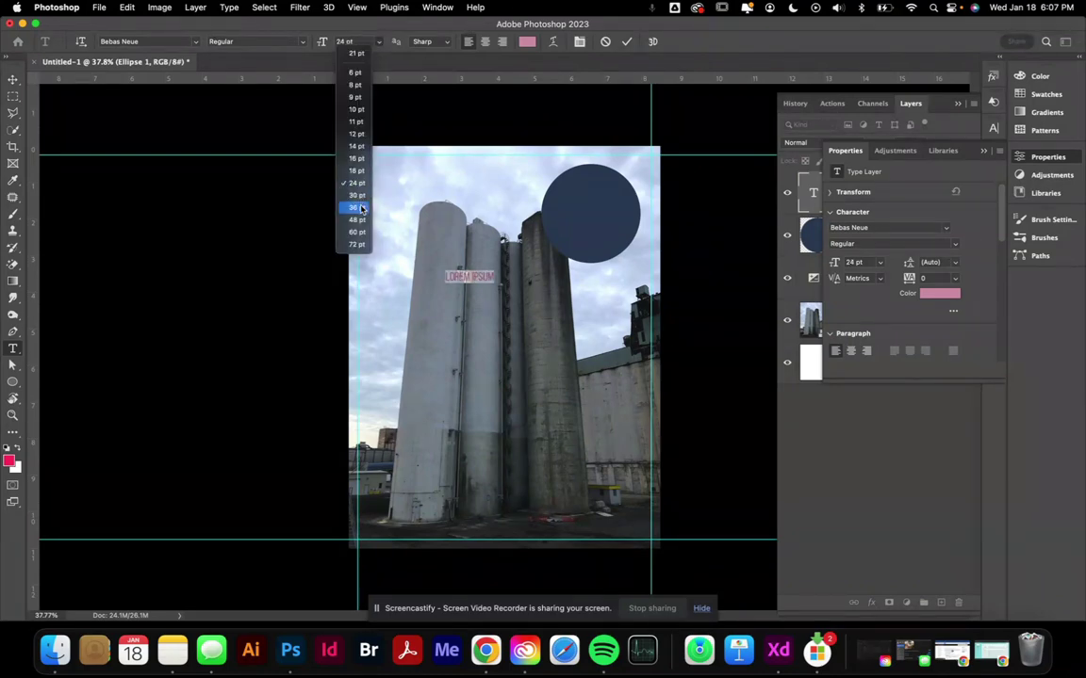
left_click(359, 208)
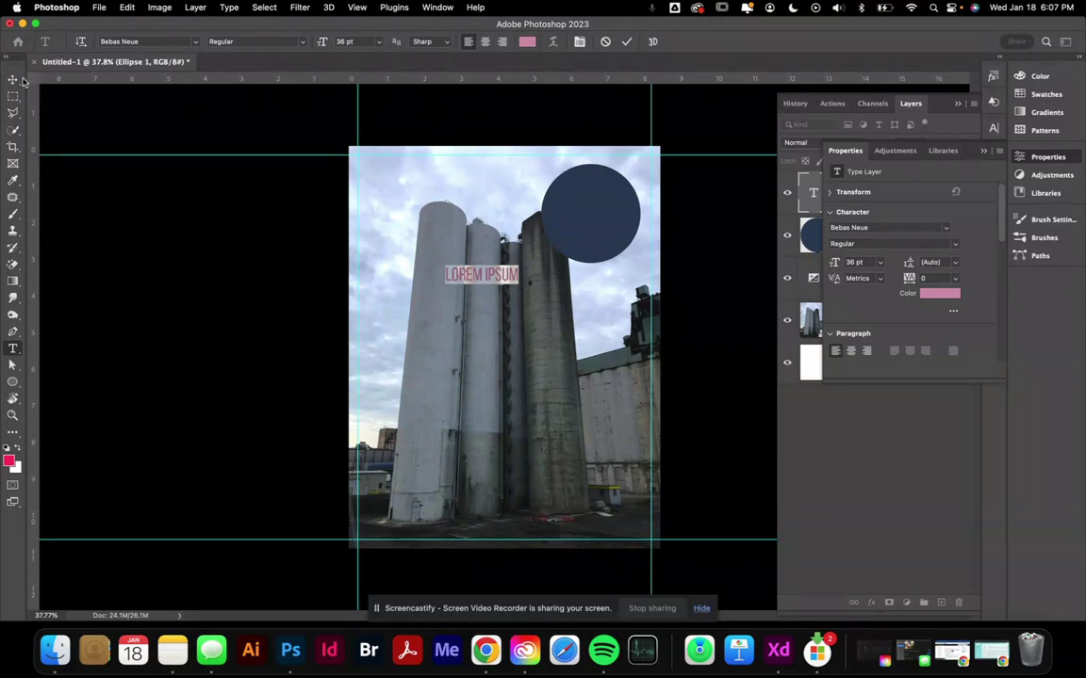
Step: Move the text onto the navy circle, change it to 'MY STUFF', and centre it
left_click(13, 79)
left_click_drag(451, 271, 616, 214)
double_click(605, 214)
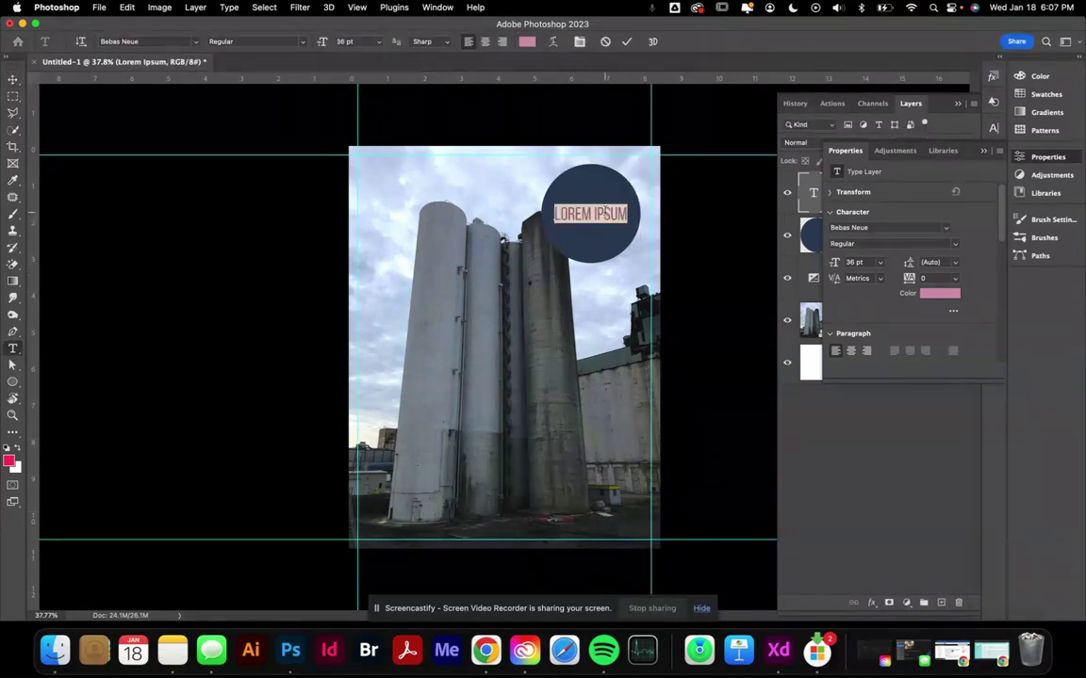
type("MY STUFF")
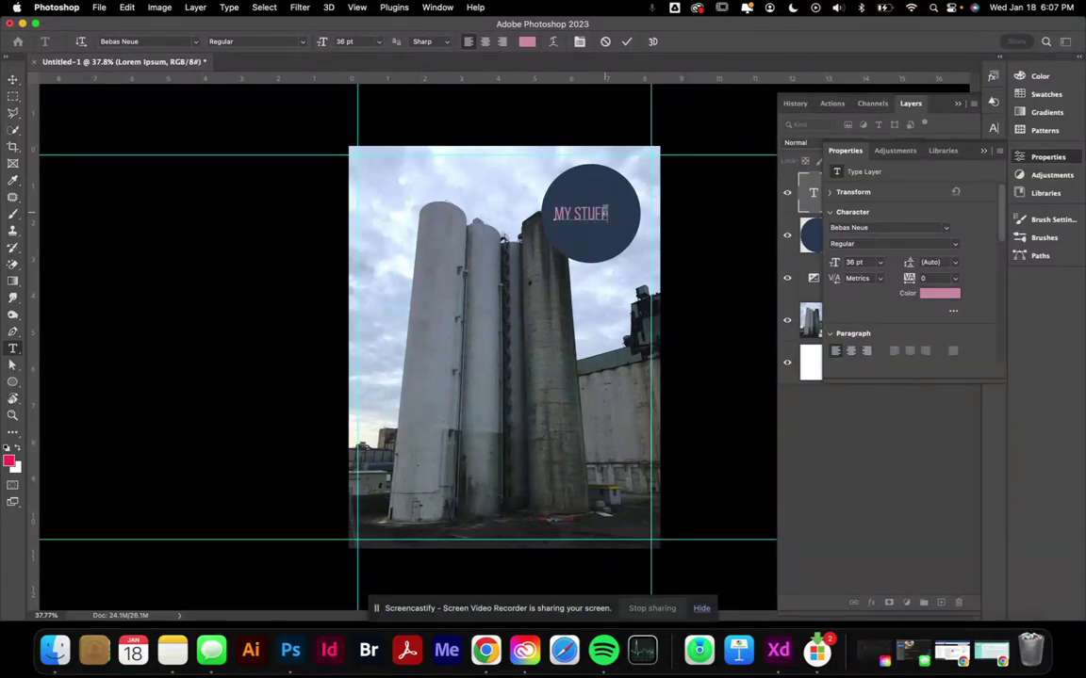
left_click(13, 79)
mouse_move(589, 214)
left_mouse_down()
mouse_move(610, 214)
mouse_move(599, 215)
left_mouse_up()
Step: Rename the IMG_9379_Original layer to 'buildings' and reselect Ellipse 1
left_click(796, 448)
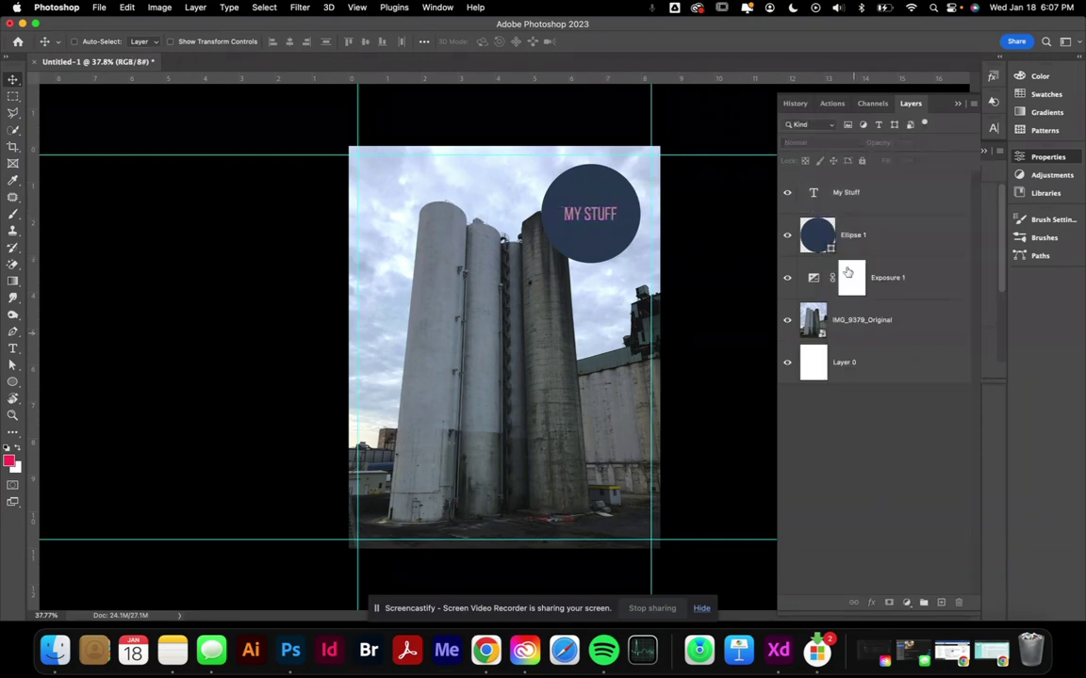
left_click(811, 223)
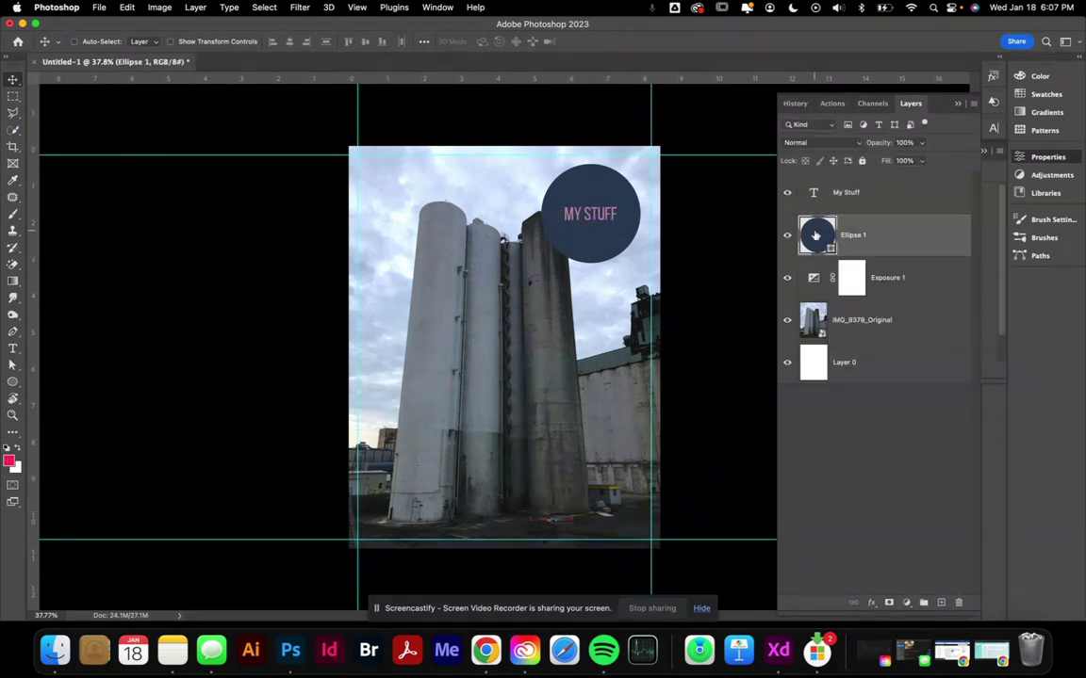
double_click(856, 320)
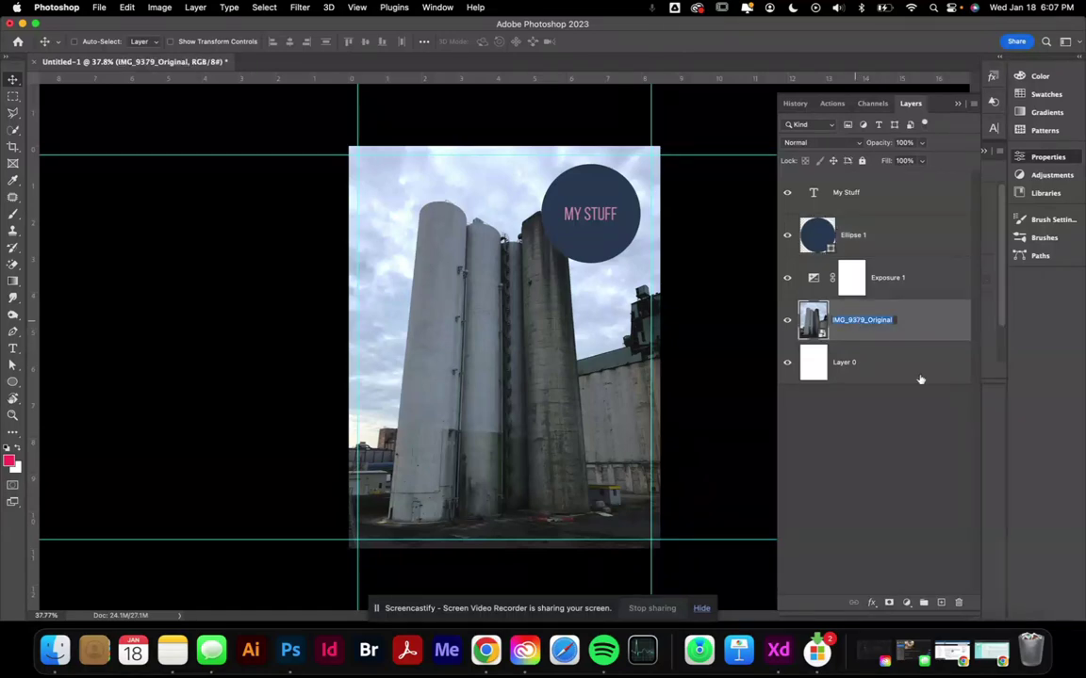
type("buildings")
key("Return")
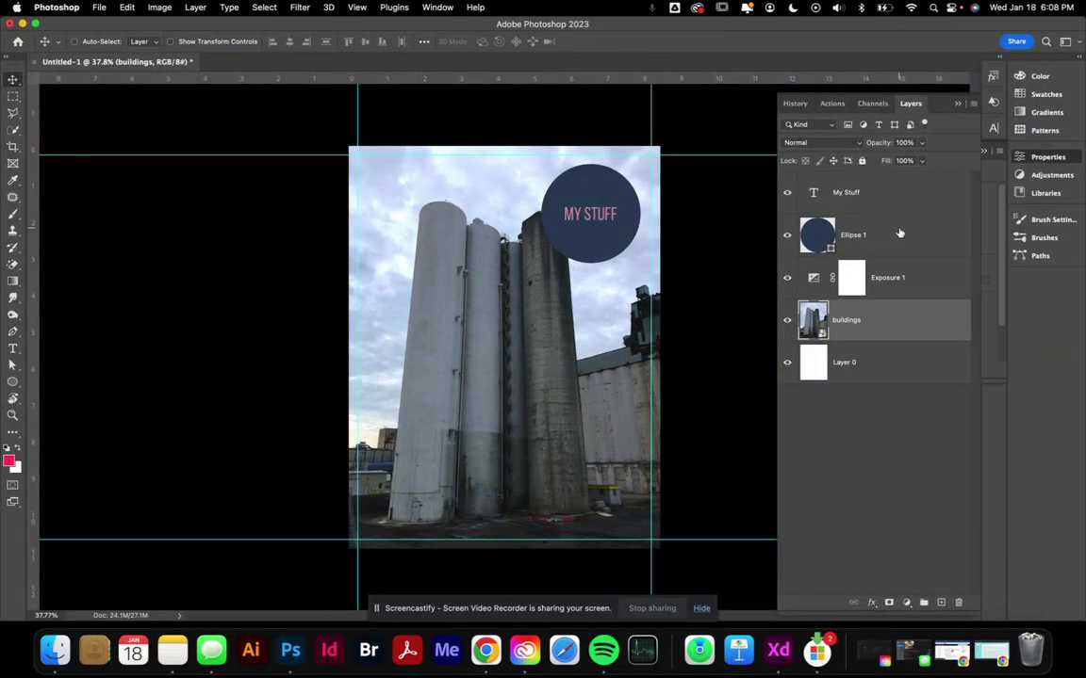
left_click(851, 472)
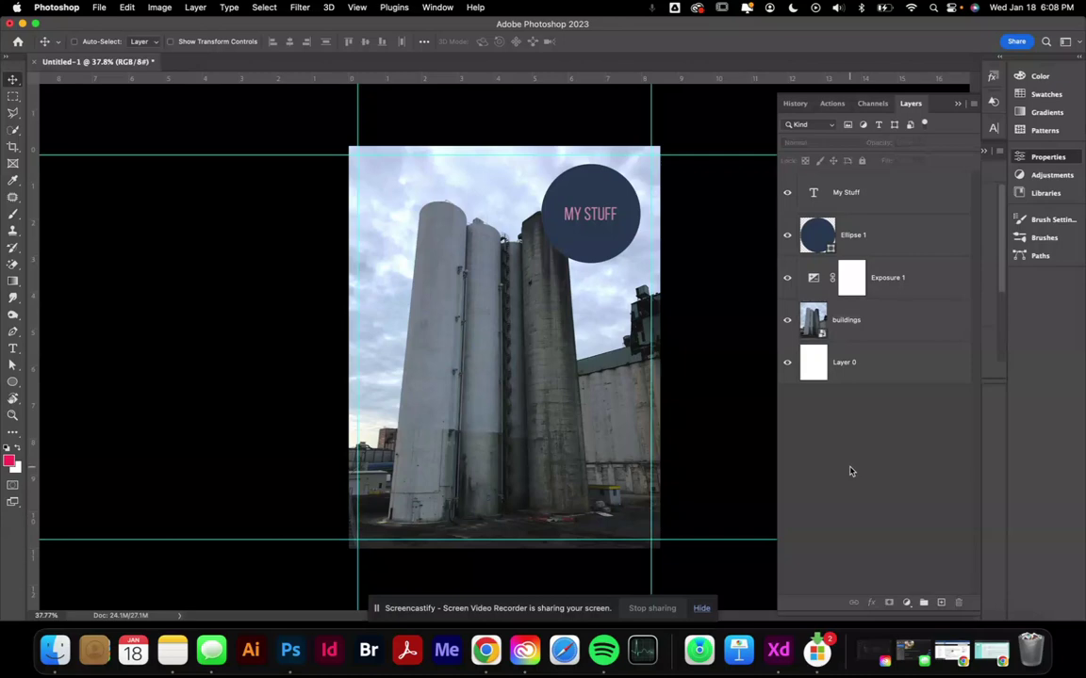
left_click(903, 233)
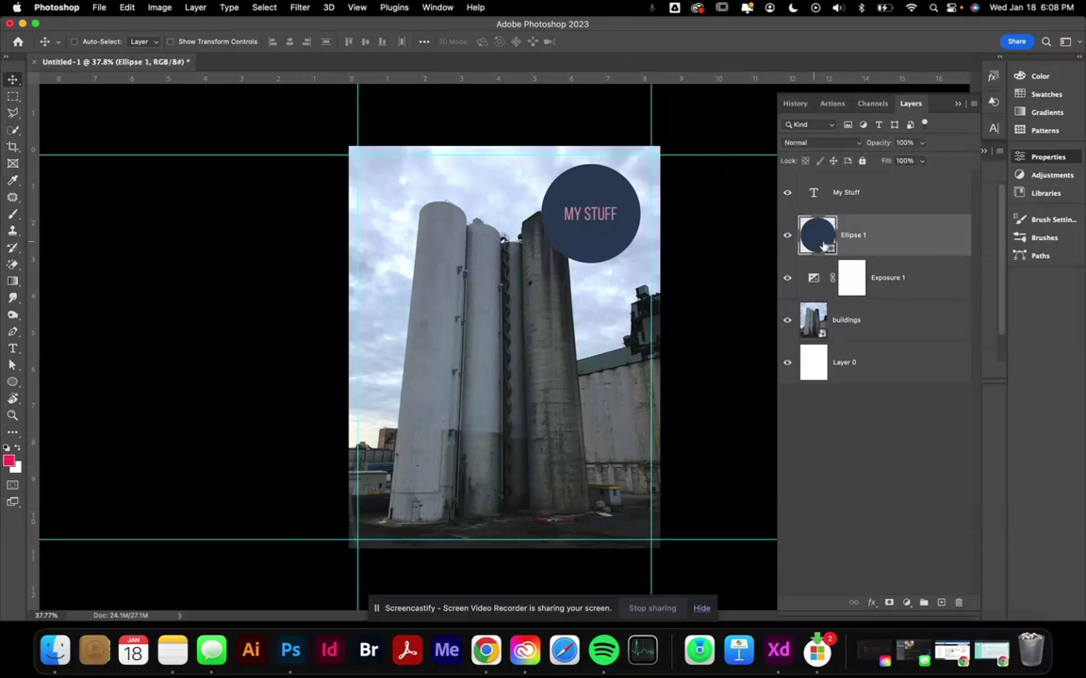
Step: Add a Drop Shadow to Ellipse 1 through fx > Blending Options
left_click(871, 603)
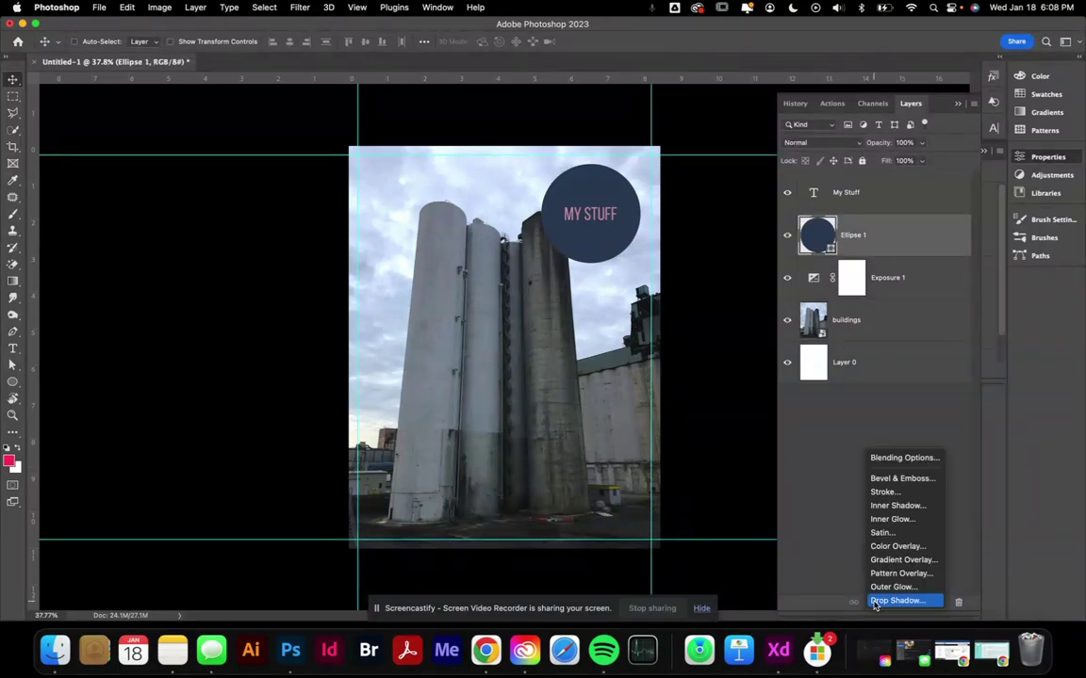
left_click(902, 459)
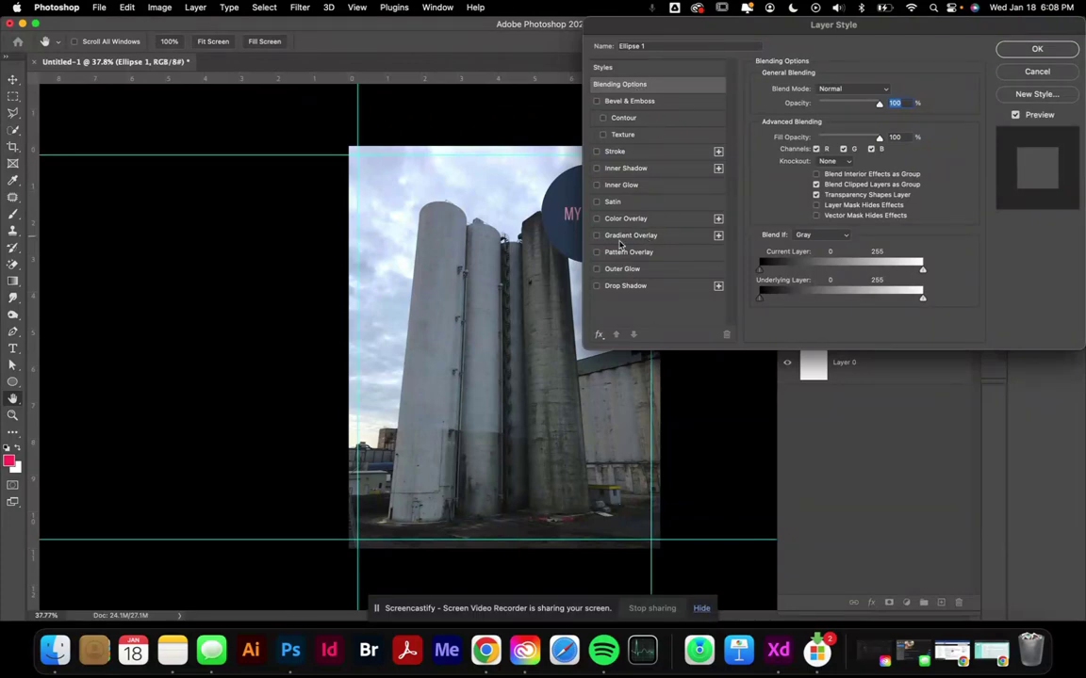
left_click(675, 286)
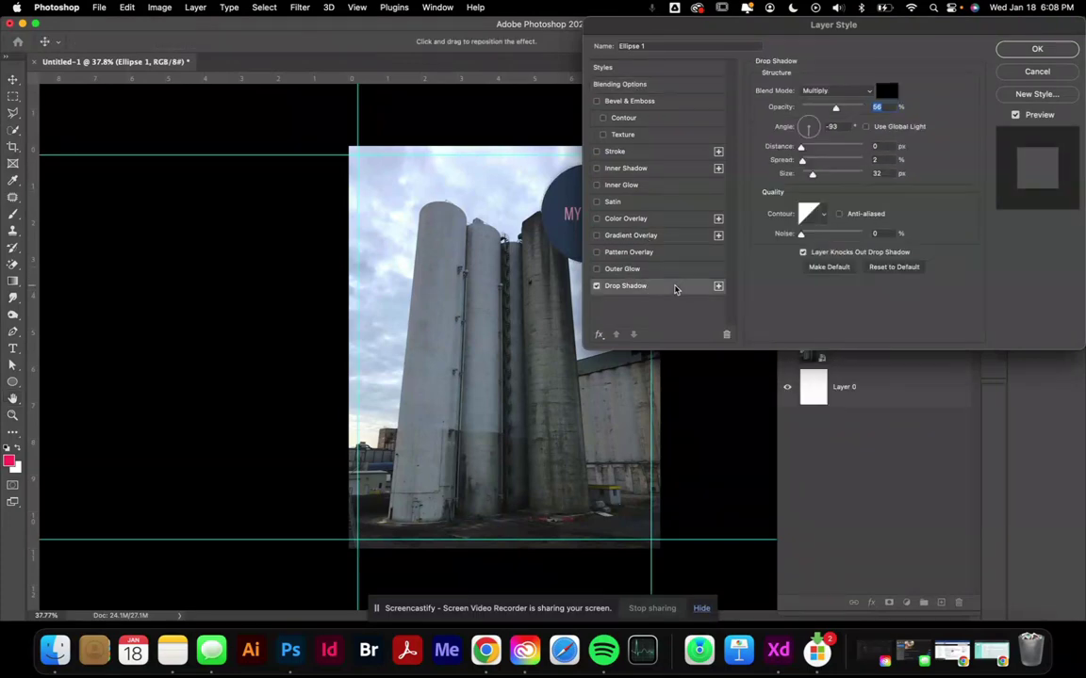
left_click_drag(660, 28, 855, 33)
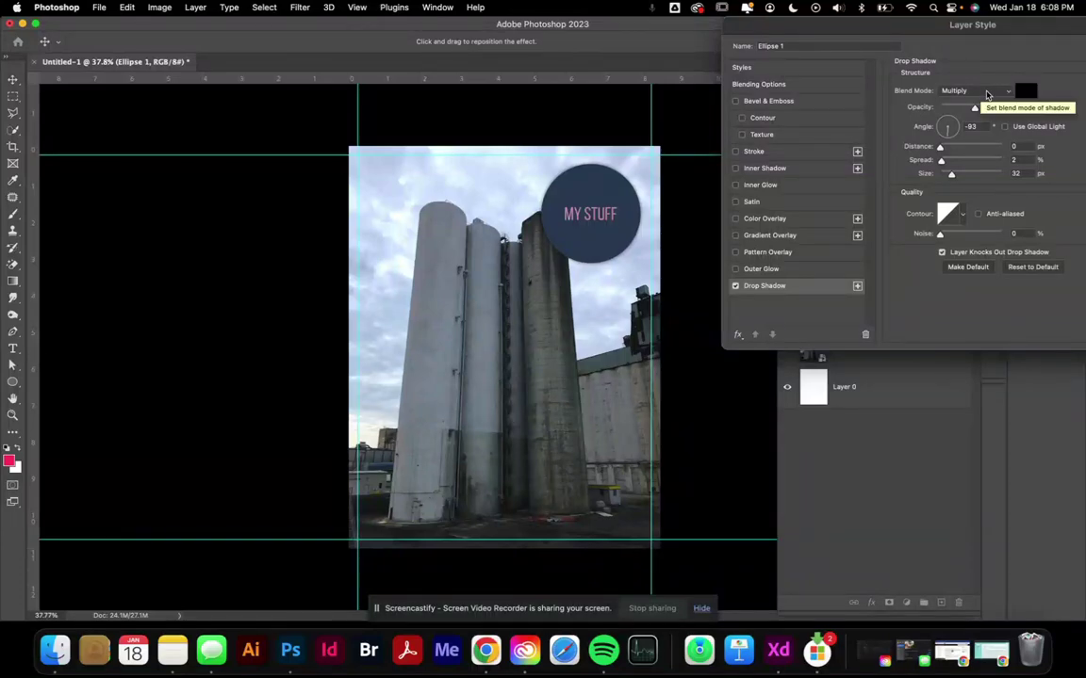
Step: Set the shadow colour to dark green 174a30 and opacity to 100%
left_click(1025, 91)
left_click_drag(808, 187, 945, 161)
left_click(884, 262)
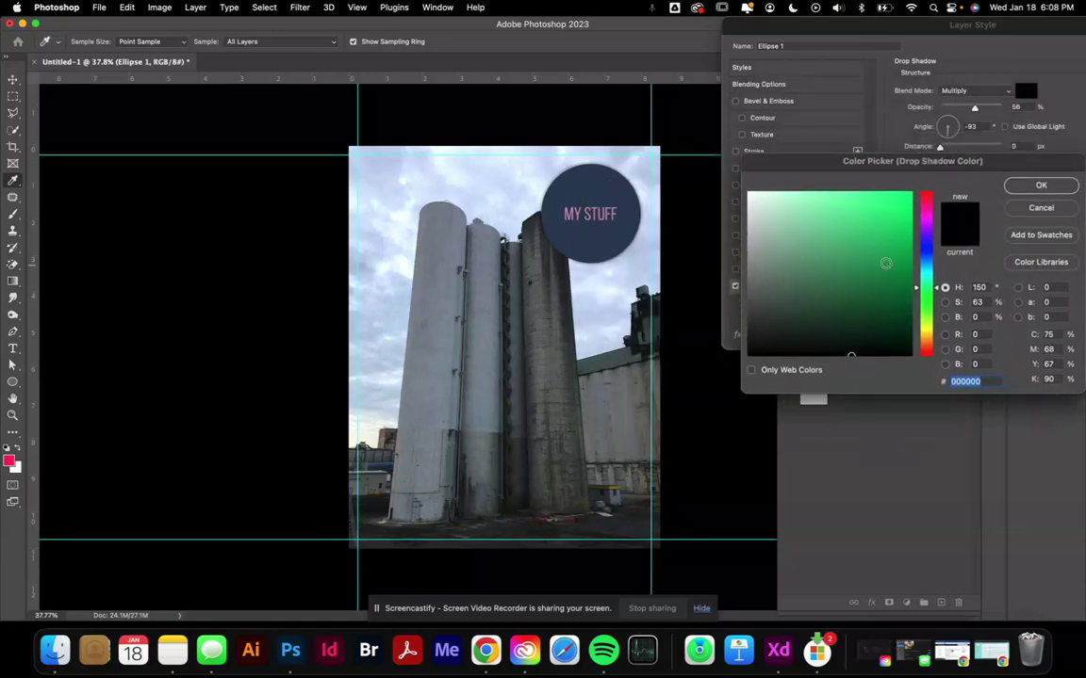
left_click(852, 312)
left_click(860, 309)
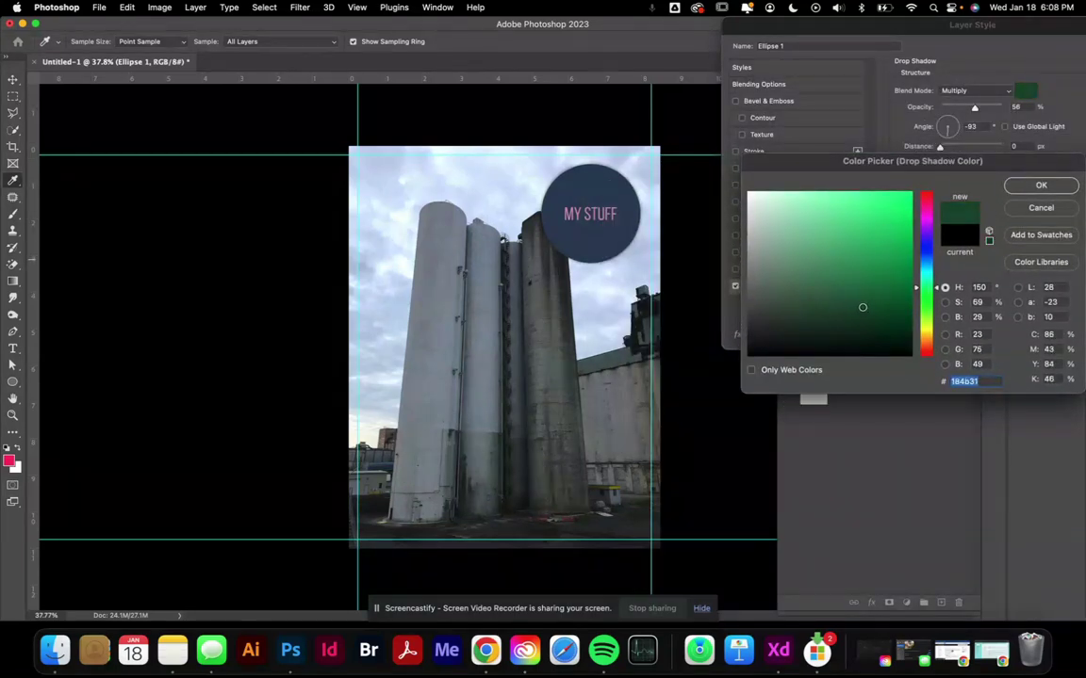
left_click(1041, 184)
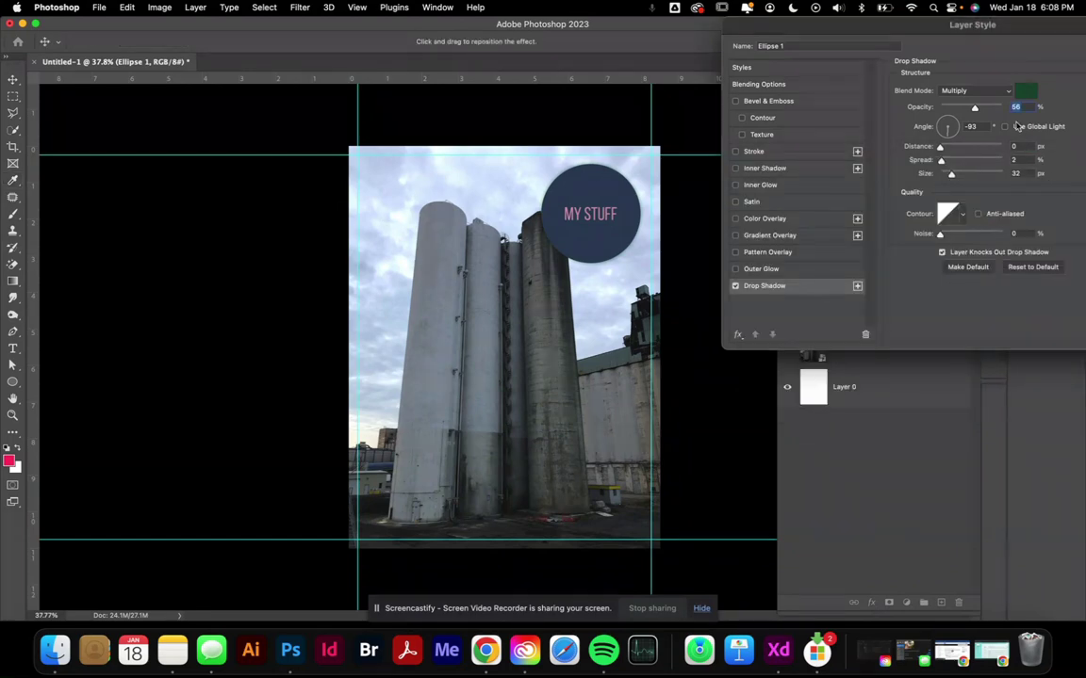
left_click_drag(974, 108, 1039, 111)
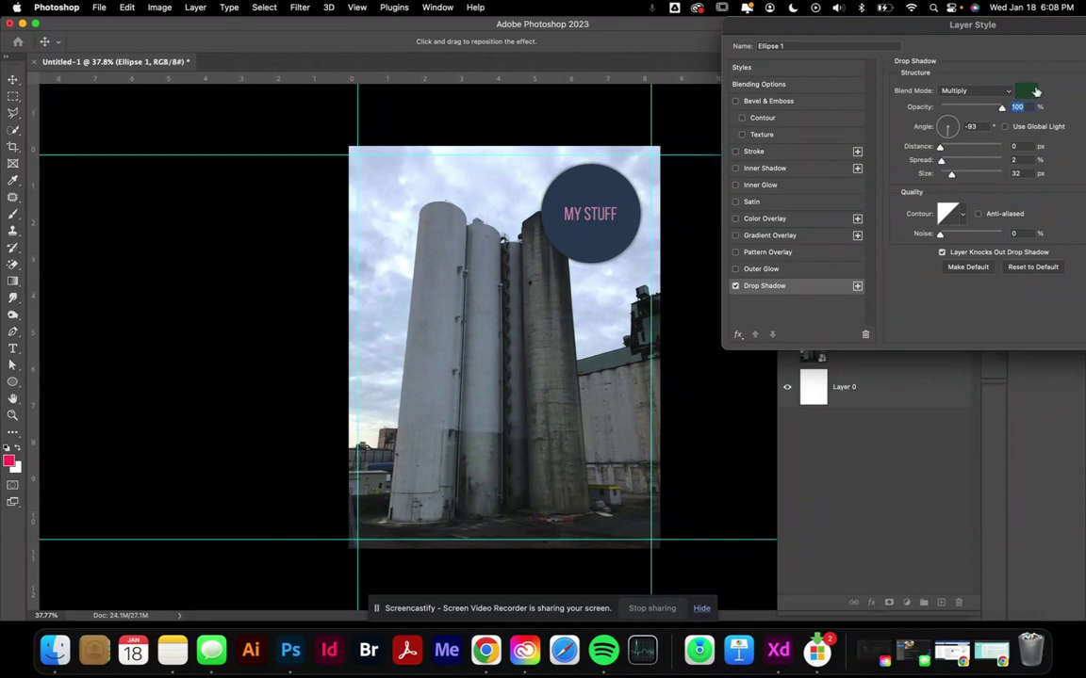
Step: Set the shadow blend mode to Normal and apply the drop shadow
left_click(1036, 92)
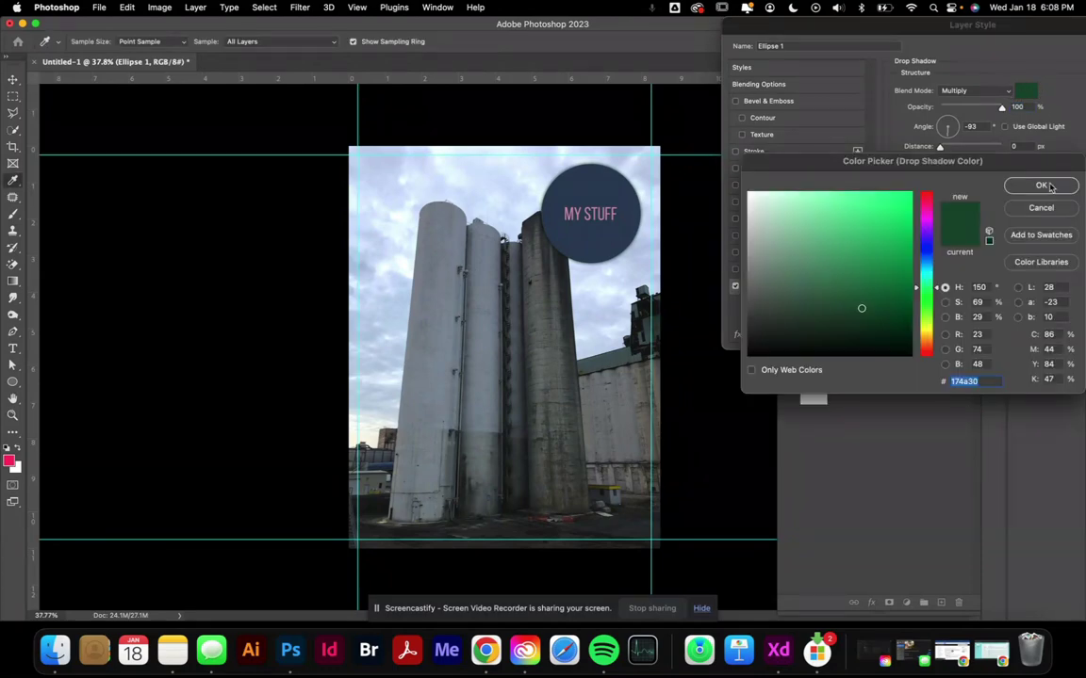
left_click(1055, 212)
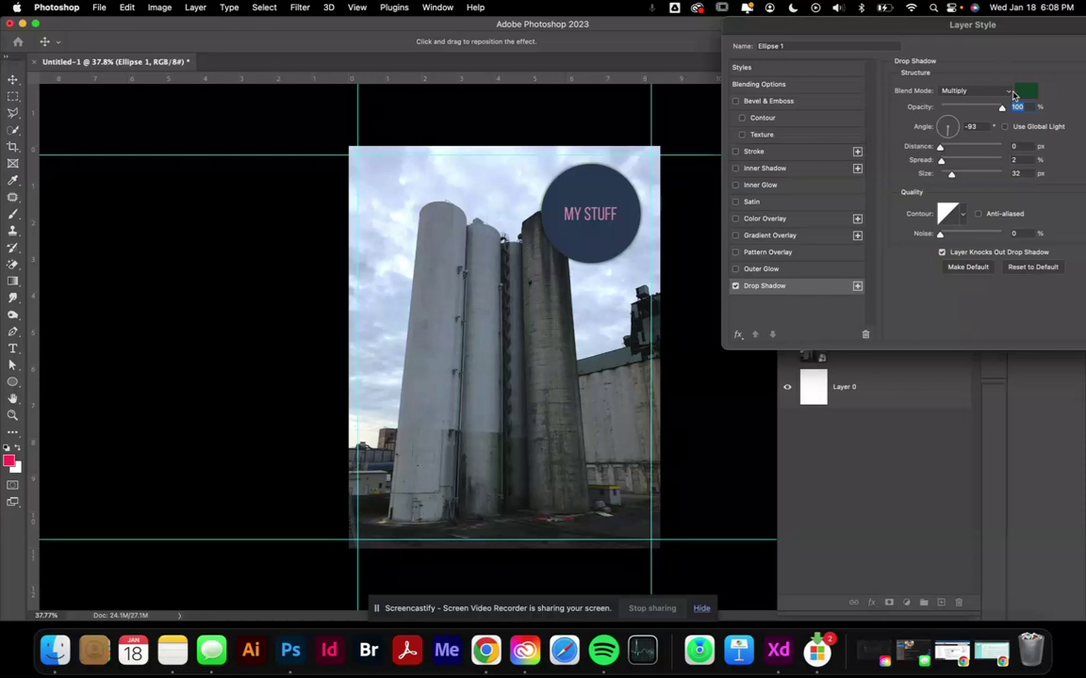
left_click(1010, 91)
left_click(978, 50)
left_click_drag(963, 38, 702, 35)
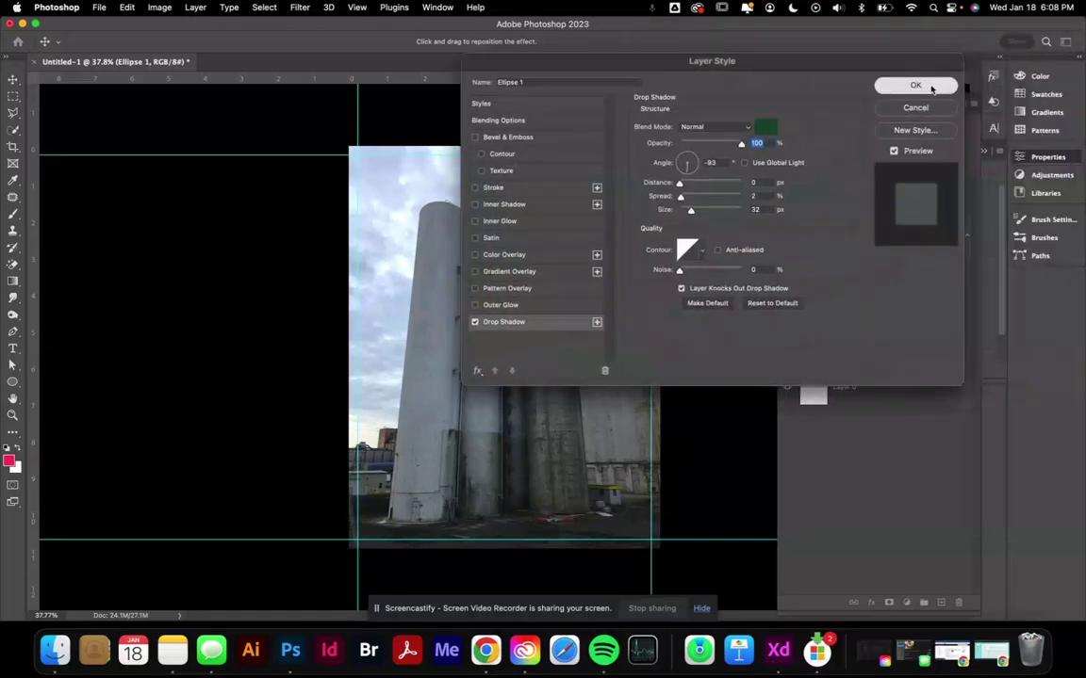
left_click(900, 84)
Step: Reopen the circle's Drop Shadow settings and offset the shadow 10 px
scroll(604, 219, "up", 8)
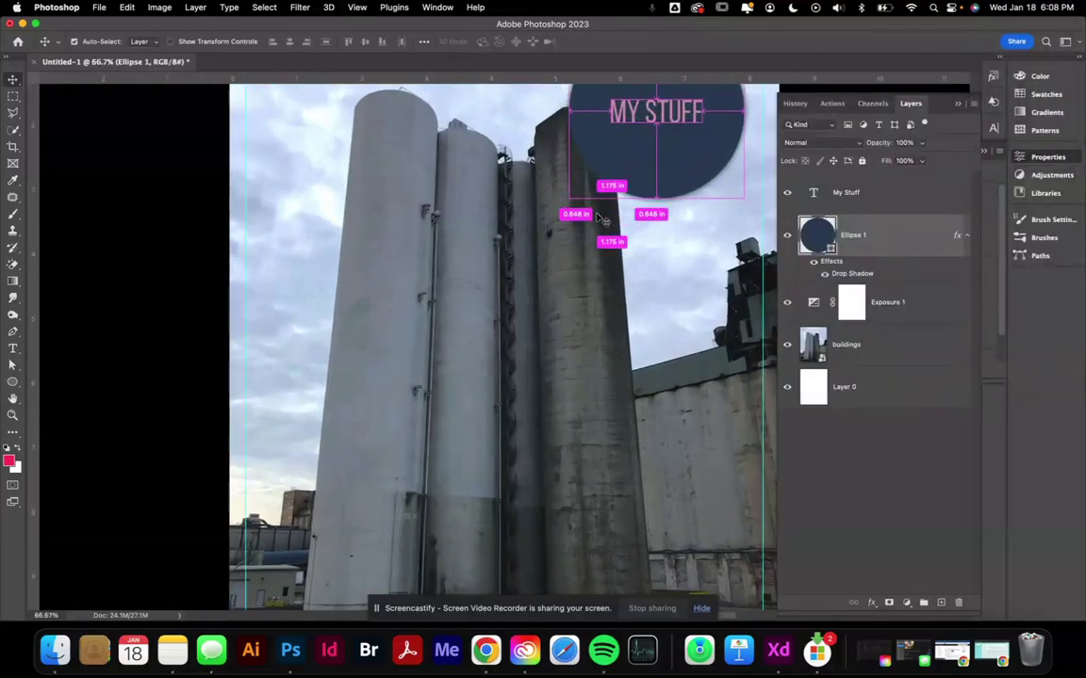
scroll(604, 219, "up", 5)
scroll(604, 218, "right", 4)
scroll(604, 218, "down", 2)
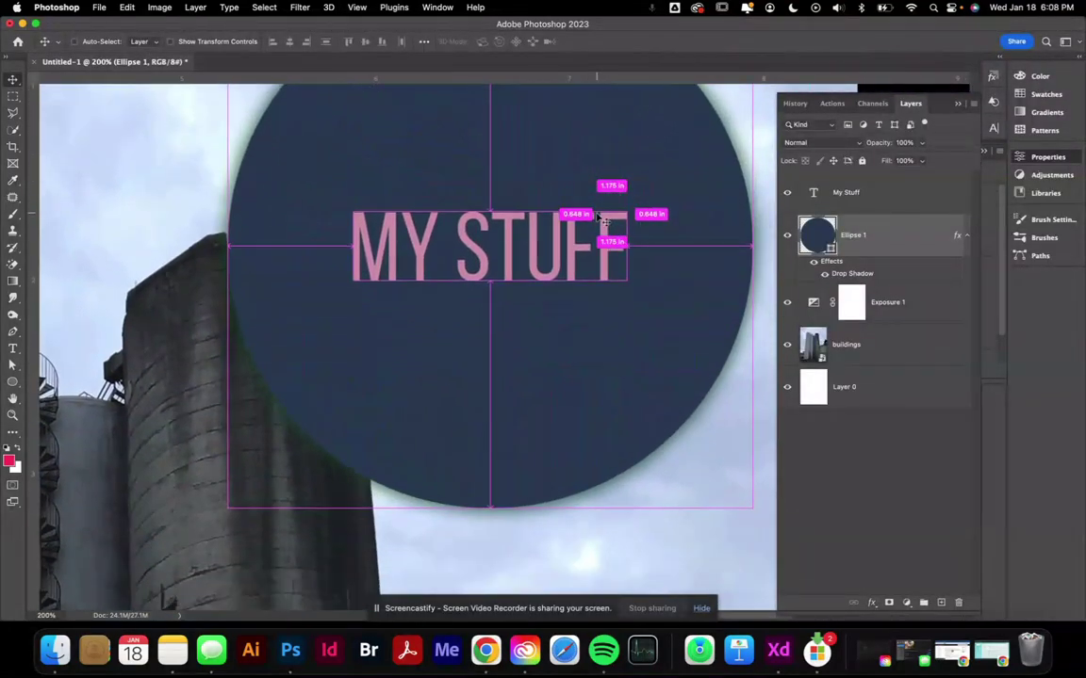
left_click(872, 602)
left_click(908, 459)
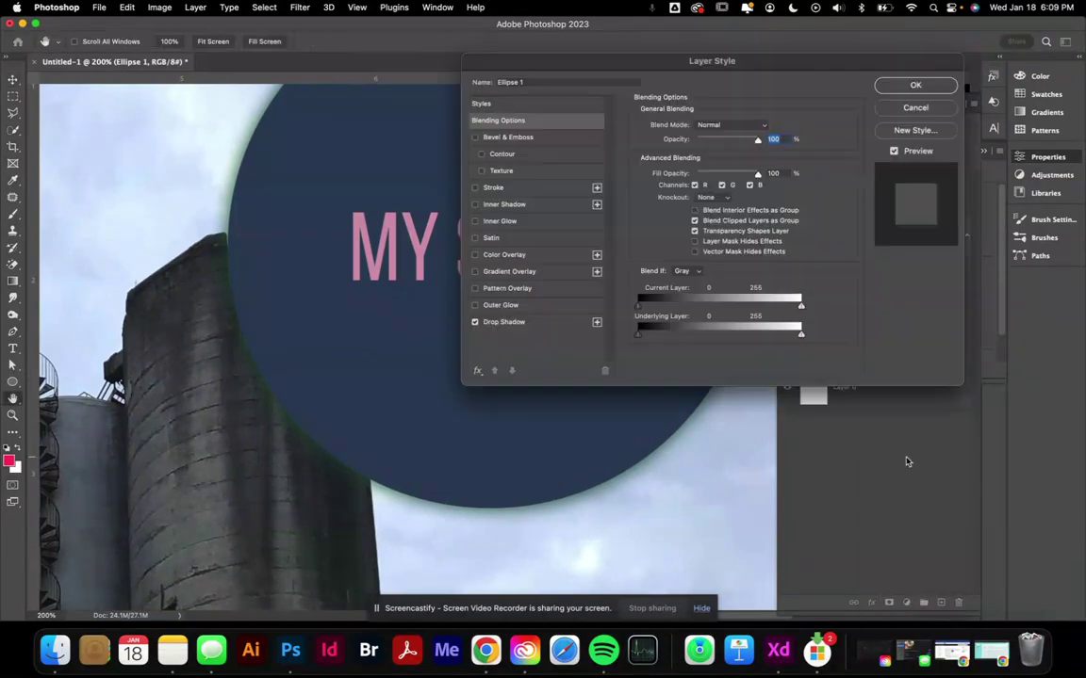
left_click(526, 328)
left_click_drag(658, 60, 876, 62)
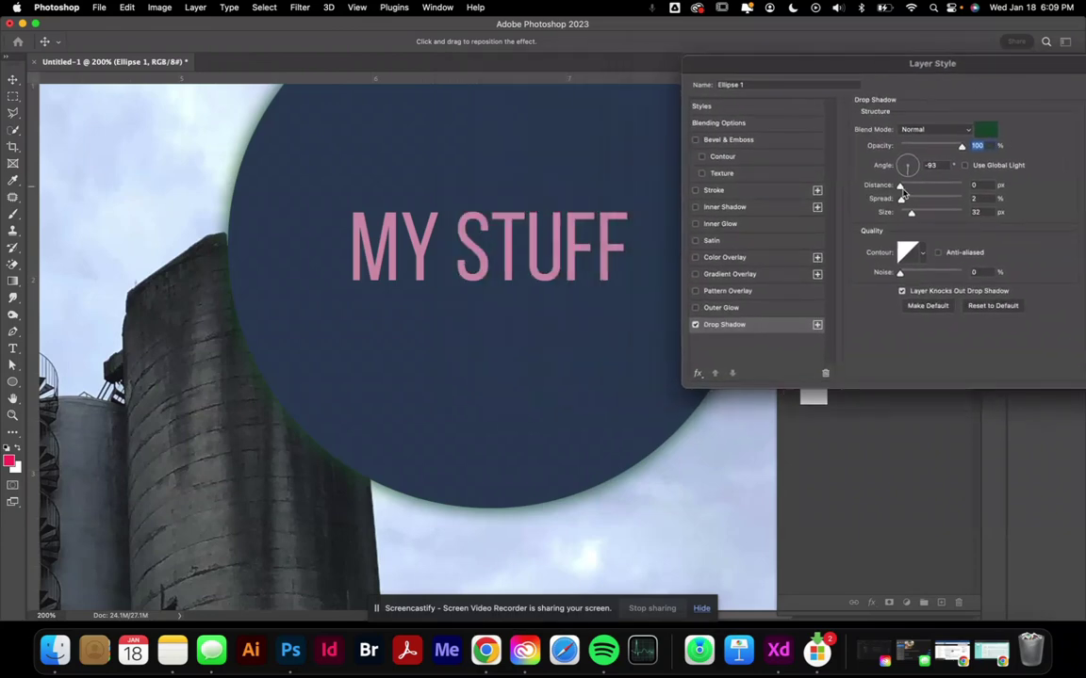
left_click_drag(899, 185, 920, 214)
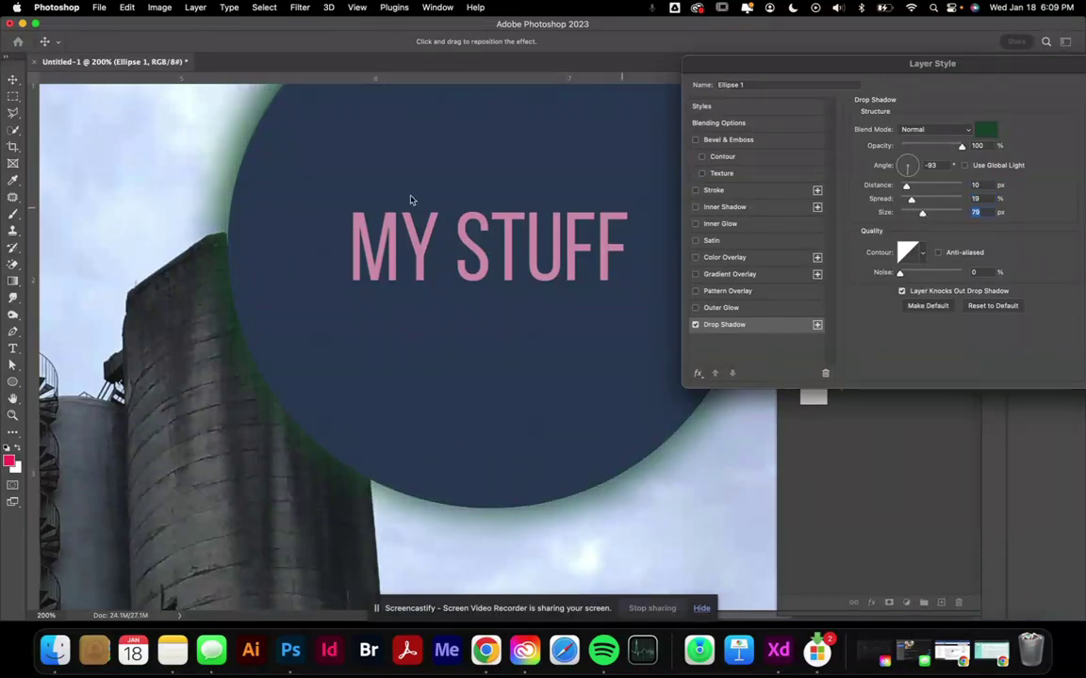
Step: Make the shadow black with Multiply blend mode
left_click(986, 127)
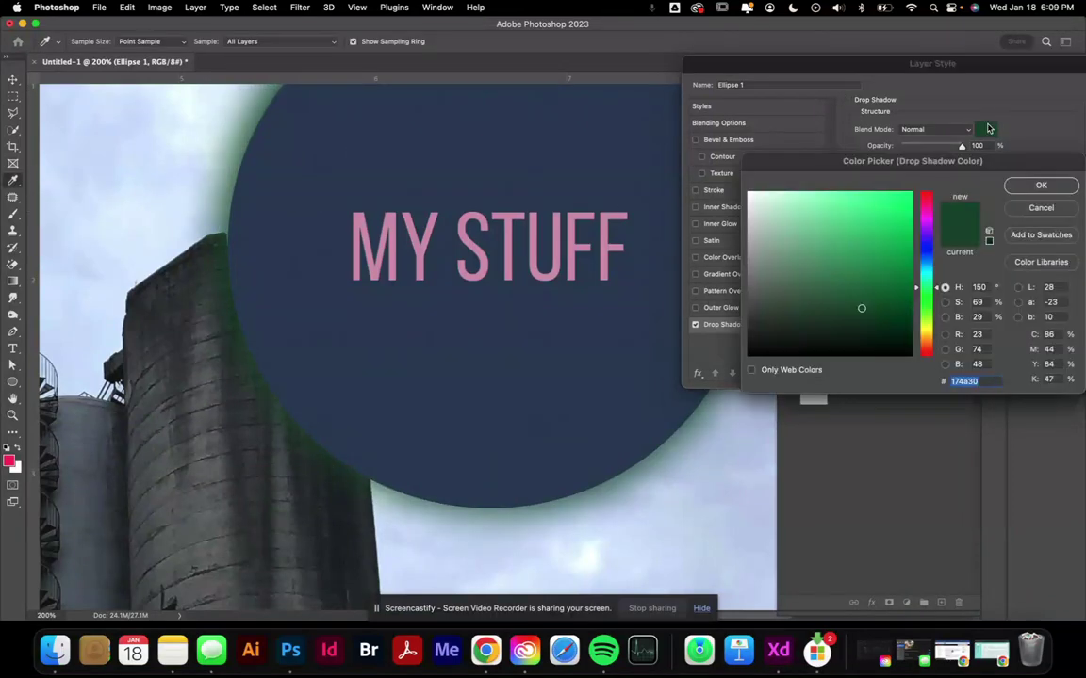
left_click_drag(765, 337, 749, 357)
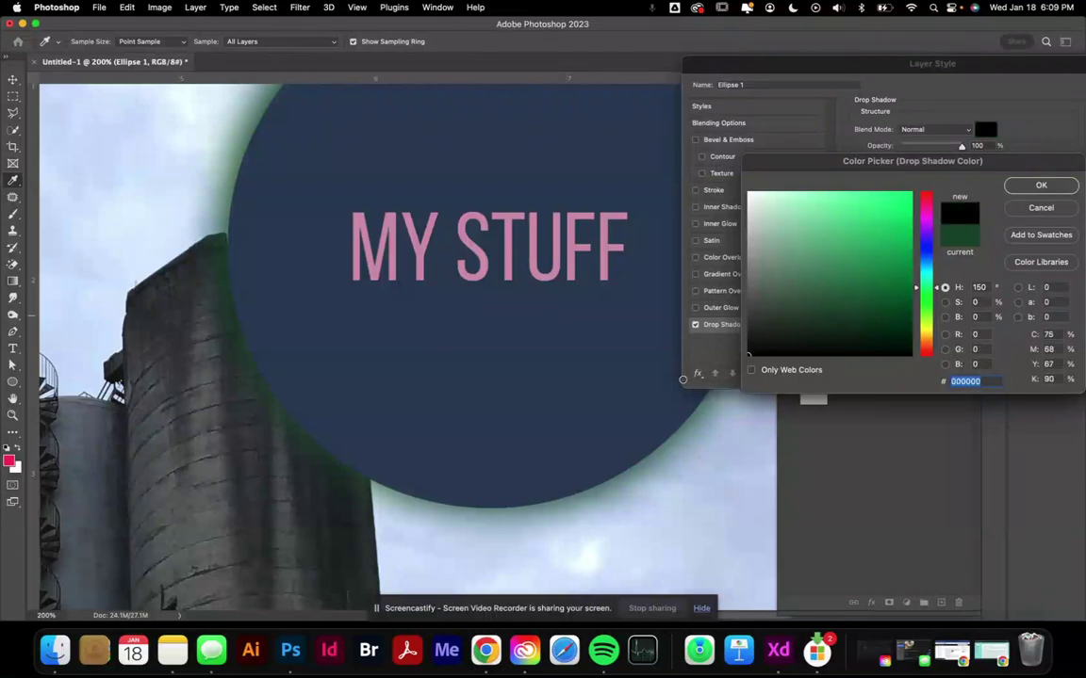
left_click(1040, 186)
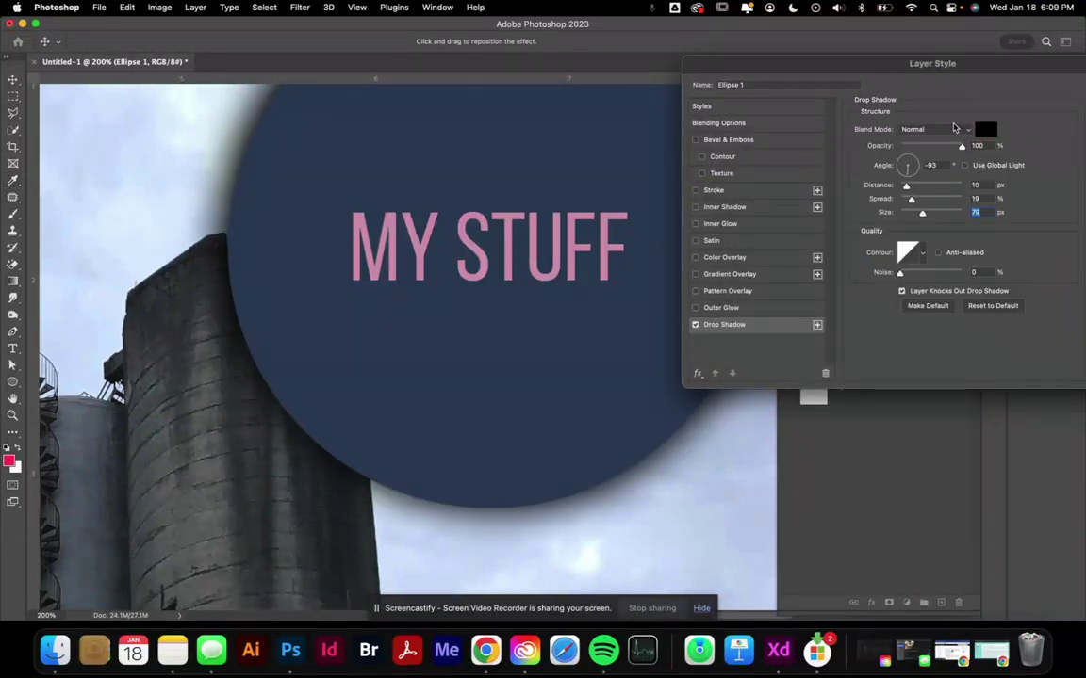
left_click(956, 130)
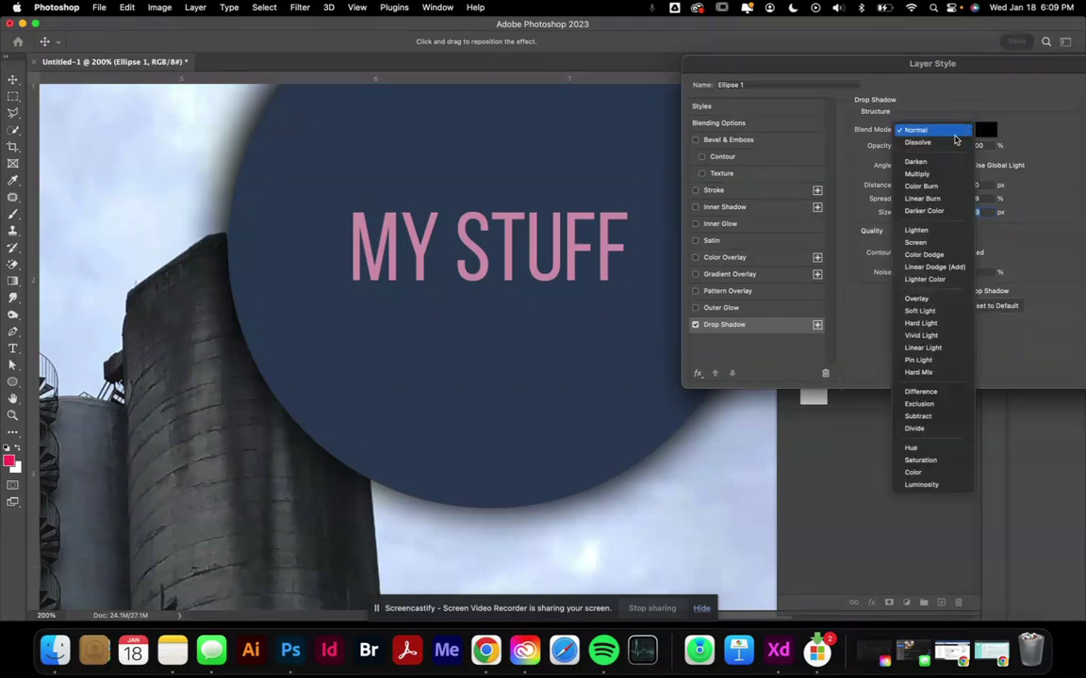
left_click(938, 174)
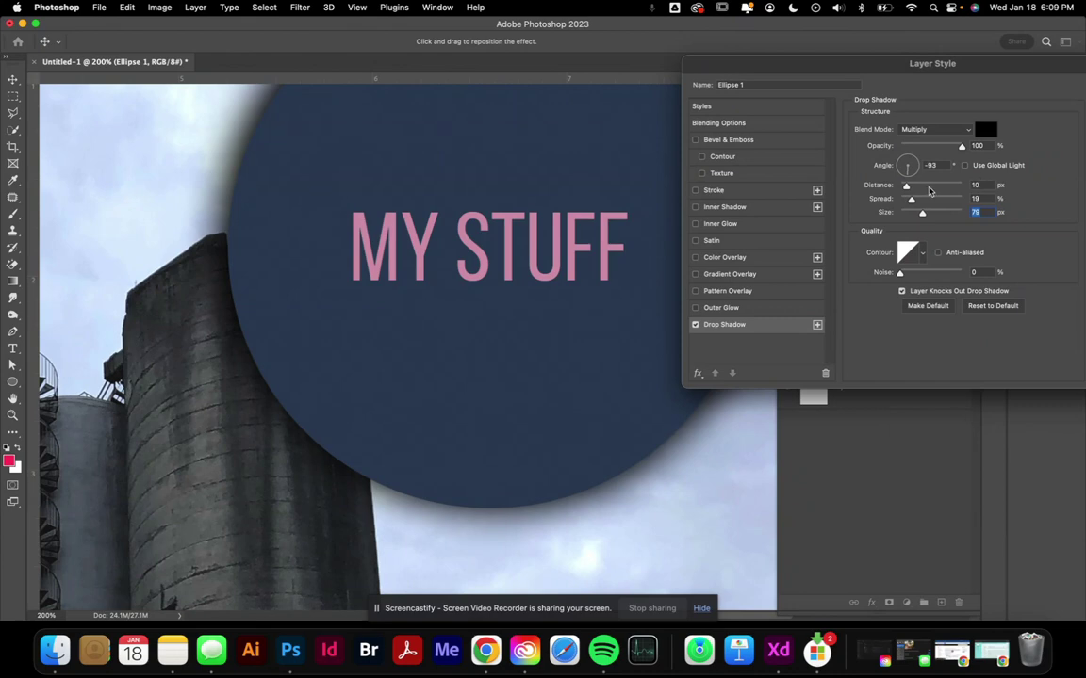
Step: Set shadow distance 0 px, spread 6%, size 27 px, opacity 61%, and apply
mouse_move(908, 189)
left_mouse_down()
mouse_move(904, 202)
mouse_move(886, 206)
mouse_move(921, 216)
mouse_move(901, 220)
mouse_move(989, 217)
mouse_move(912, 215)
mouse_move(912, 189)
mouse_move(899, 187)
mouse_move(924, 202)
left_mouse_up()
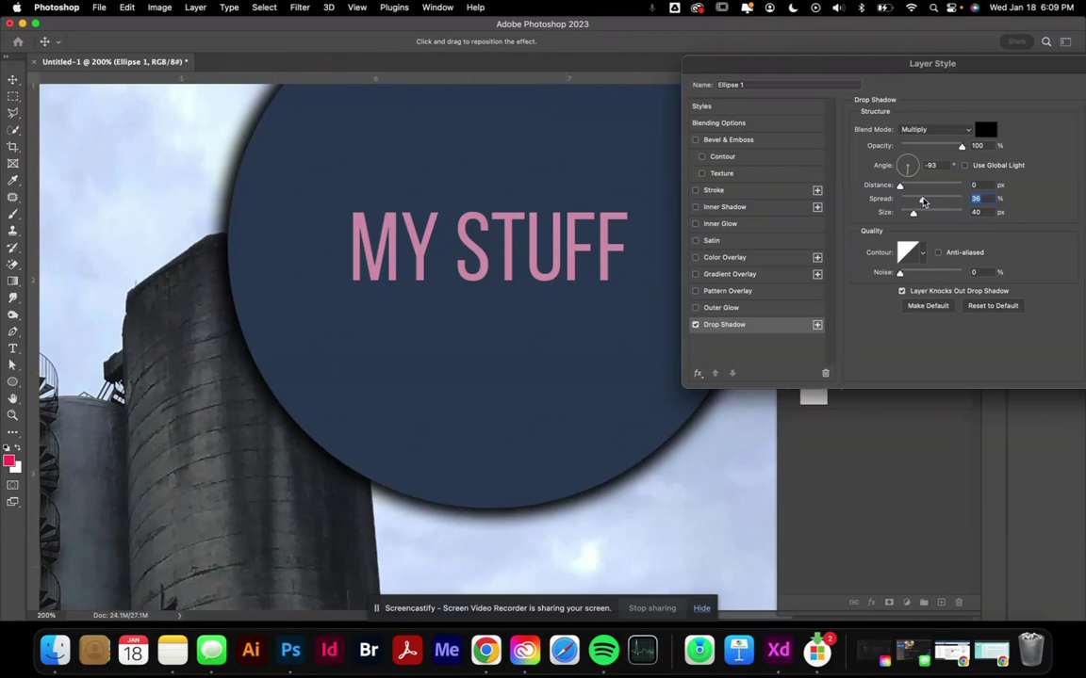
left_click_drag(923, 201, 904, 215)
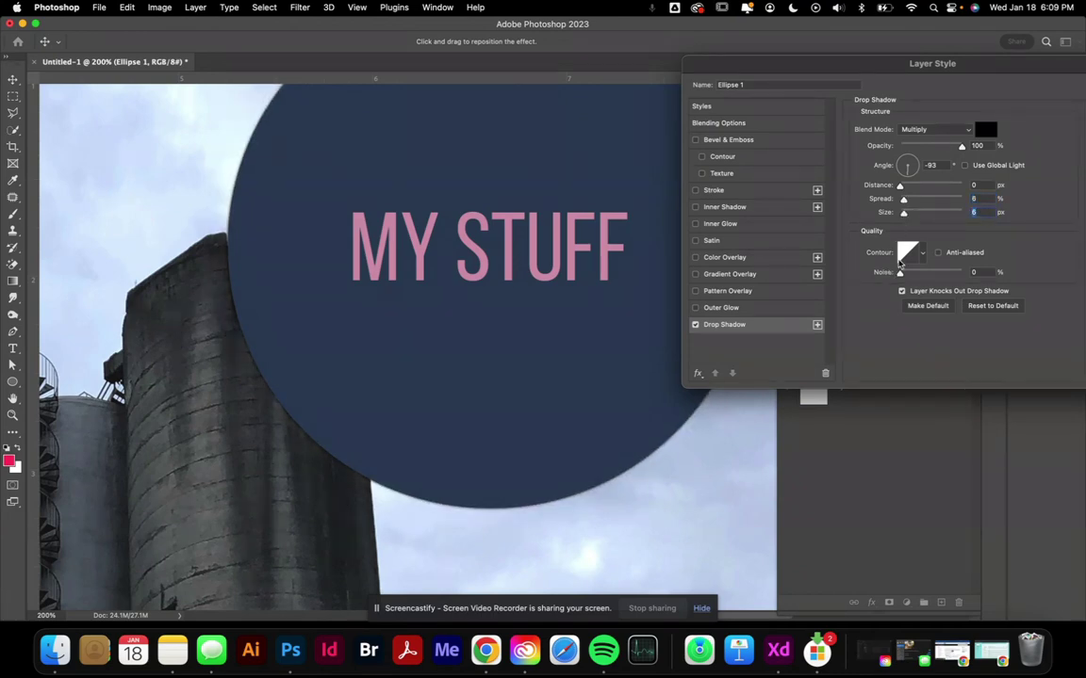
left_click_drag(903, 213, 909, 214)
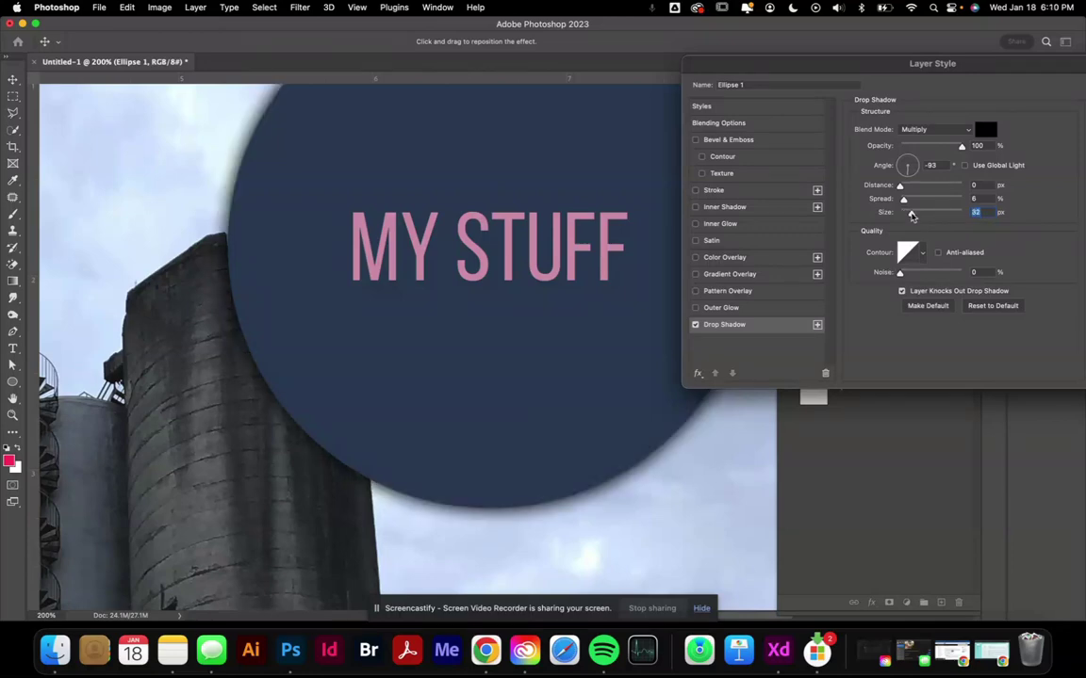
left_click_drag(962, 63, 658, 83)
left_click_drag(658, 167, 637, 168)
left_click(817, 108)
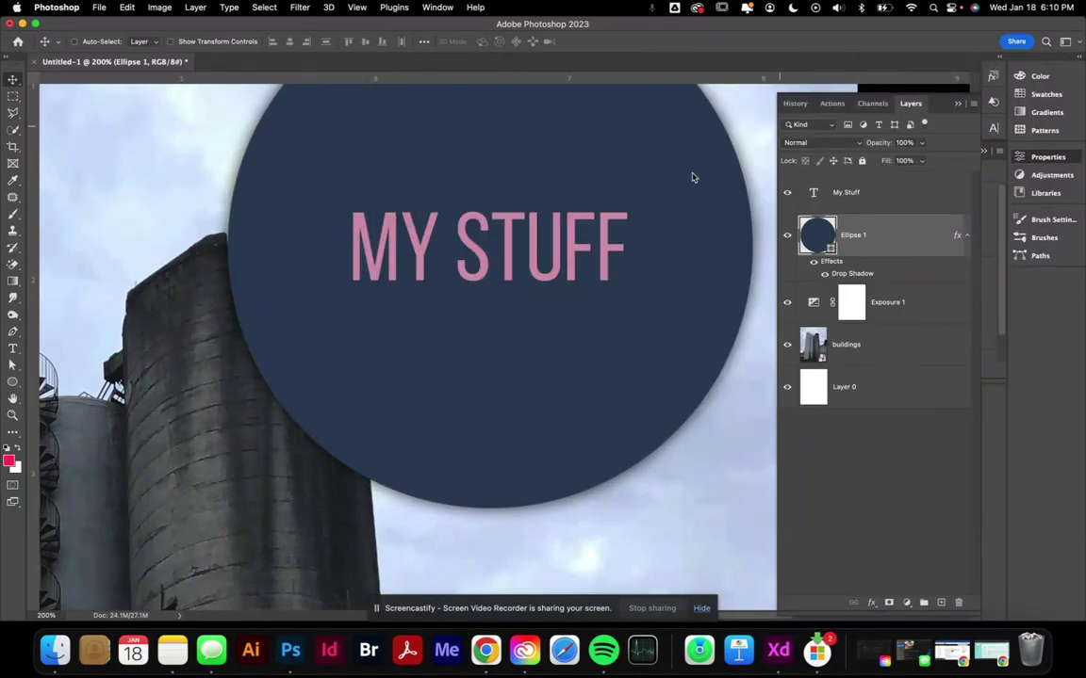
Step: Bring up the fx layer effects menu for the Ellipse 1 layer
scroll(538, 283, "down", 6)
scroll(537, 282, "down", 2)
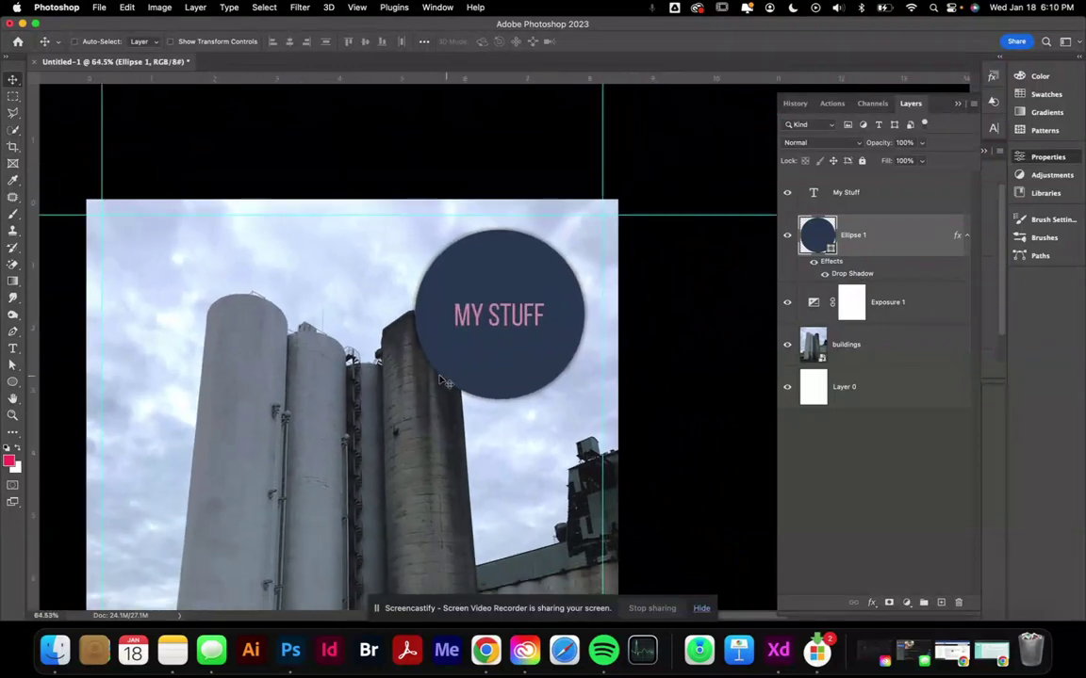
scroll(487, 412, "down", 3)
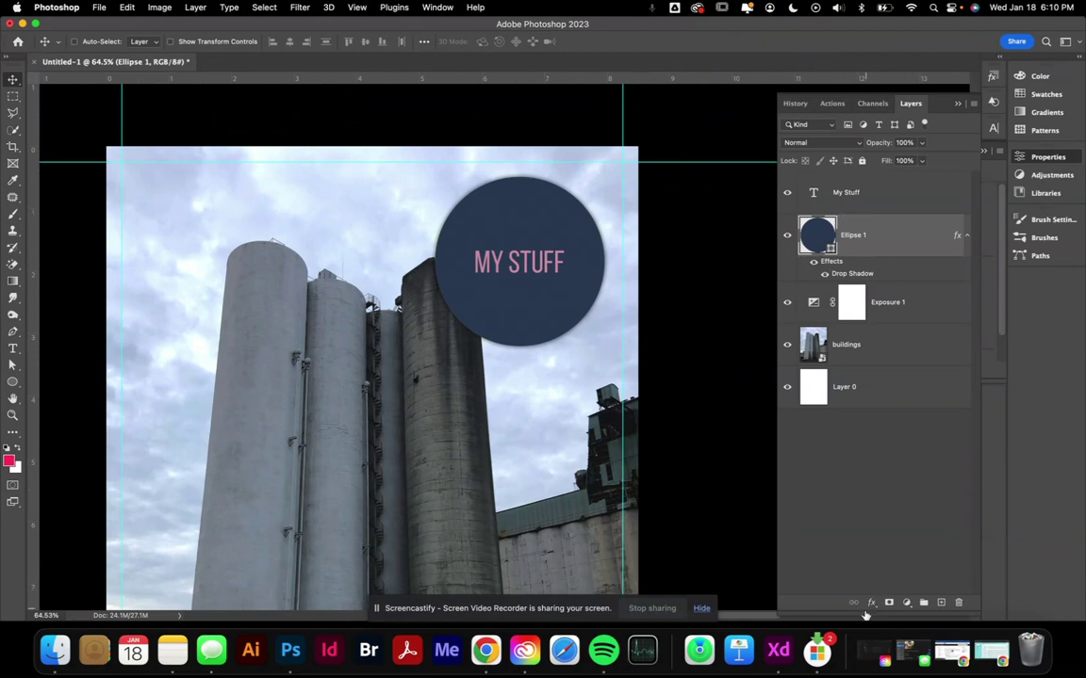
left_click(871, 606)
left_click(664, 422)
scroll(489, 254, "up", 3)
scroll(489, 254, "up", 3)
scroll(489, 252, "up", 3)
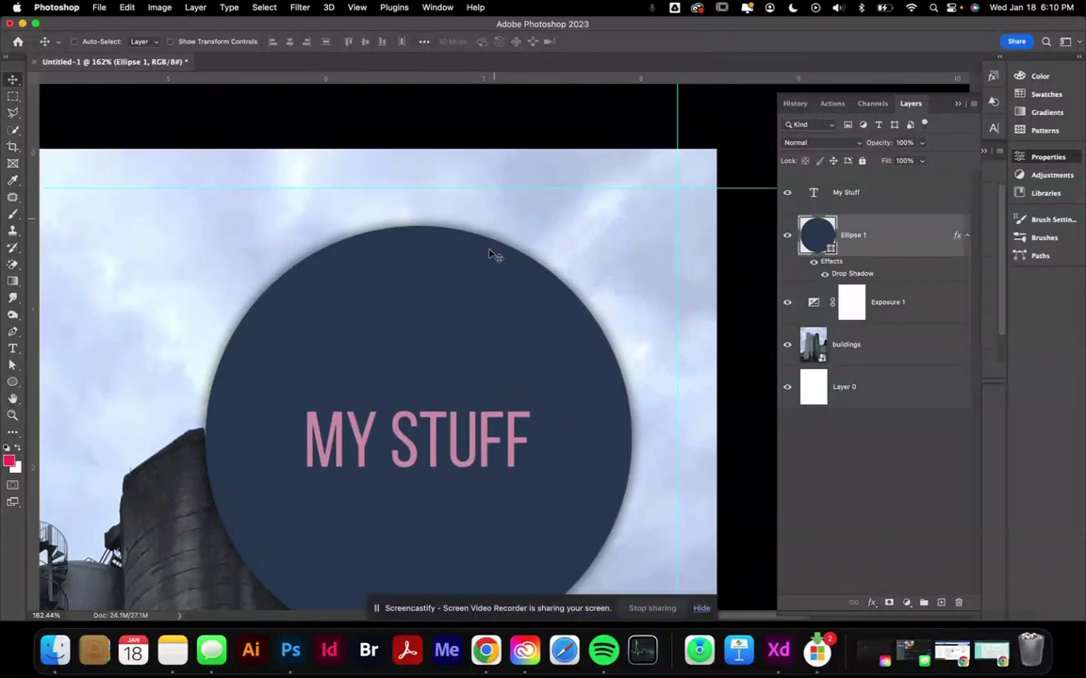
scroll(657, 393, "down", 2)
left_click(871, 604)
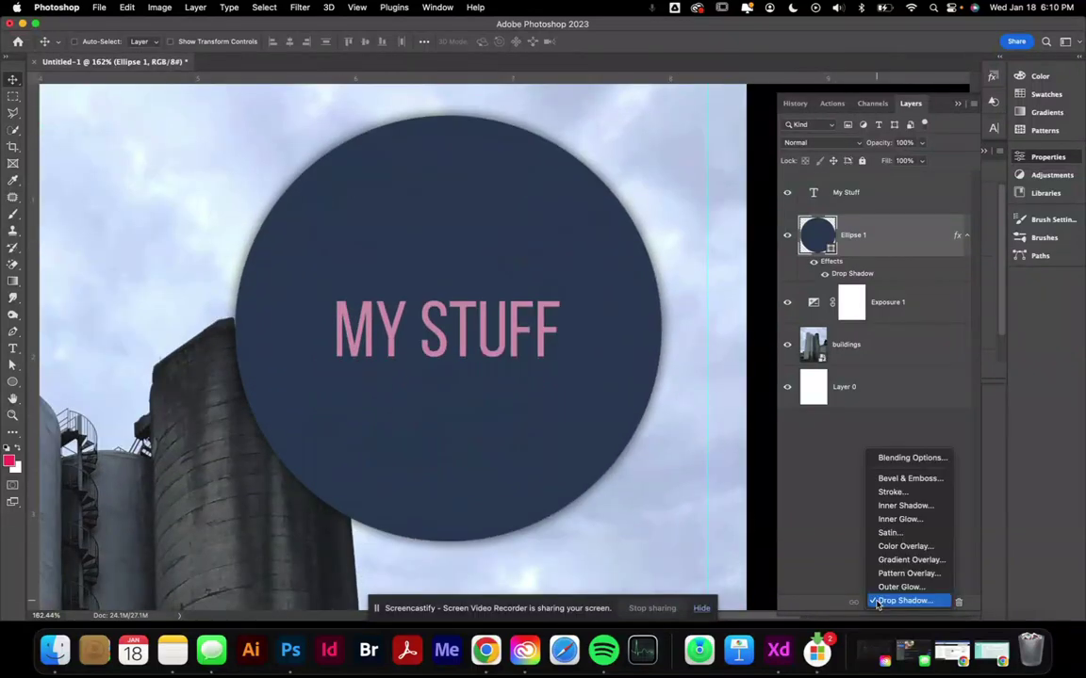
Step: Add Bevel & Emboss to the circle with Emboss style, Smooth technique, and deeper depth
left_click(909, 479)
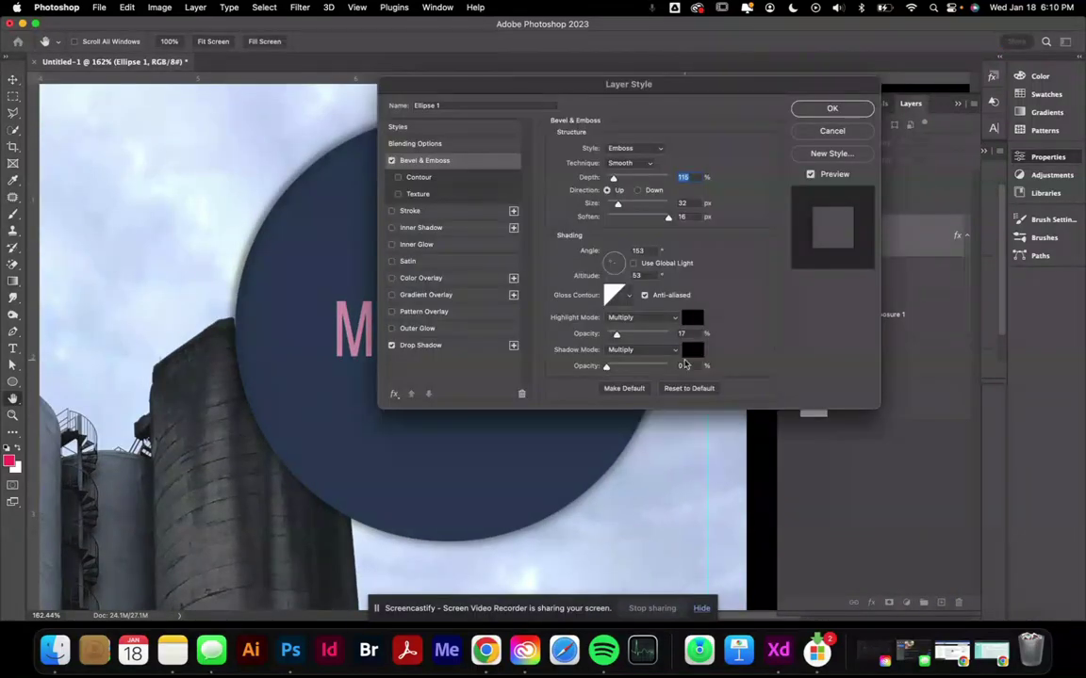
left_click_drag(662, 82, 911, 86)
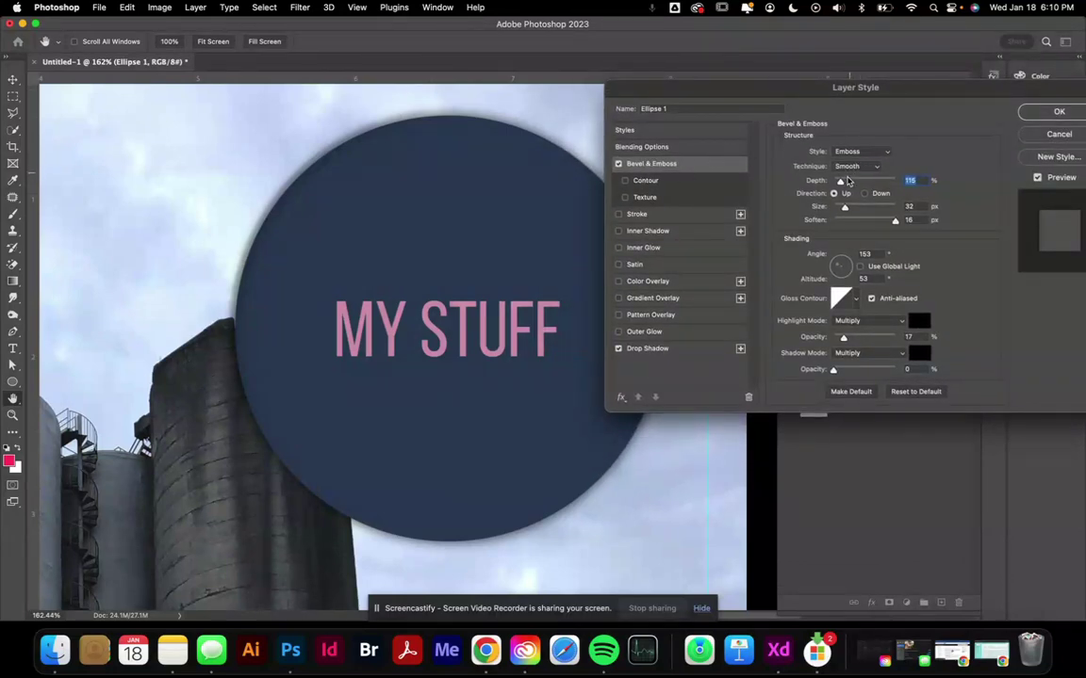
left_click(858, 153)
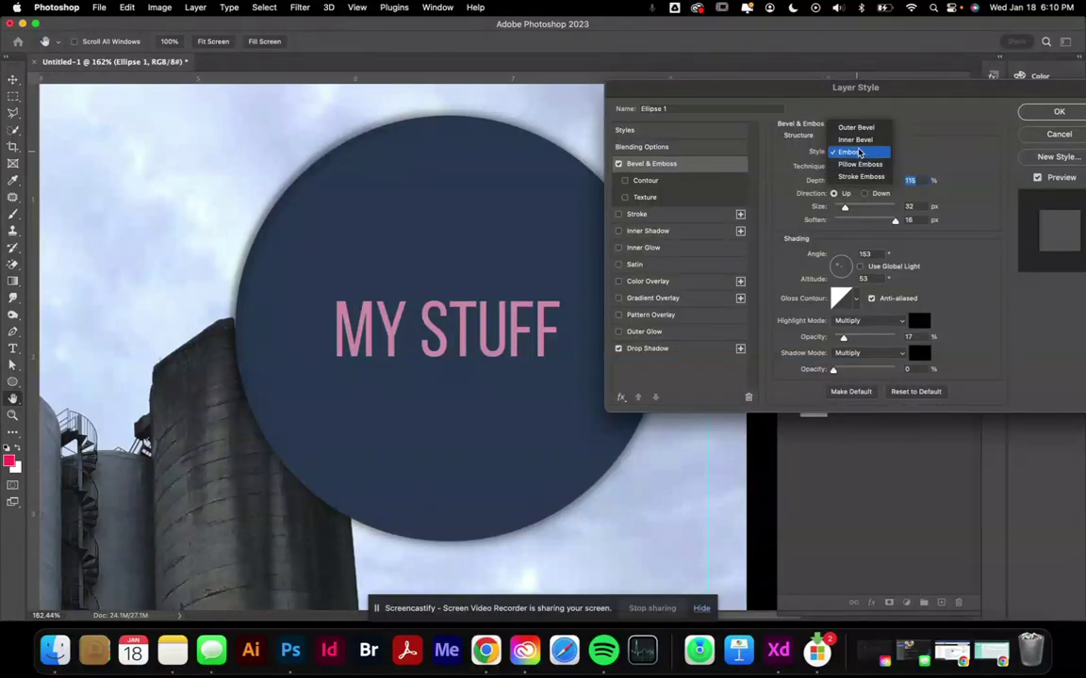
left_click(859, 153)
left_click(869, 170)
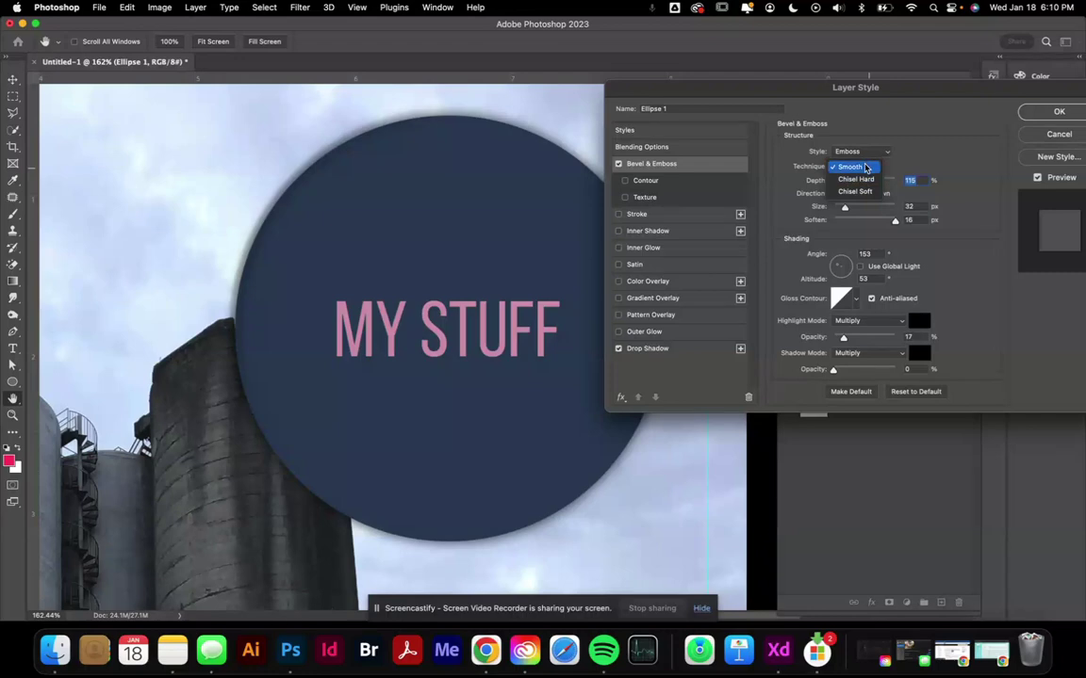
left_click(866, 168)
left_click_drag(841, 181, 855, 210)
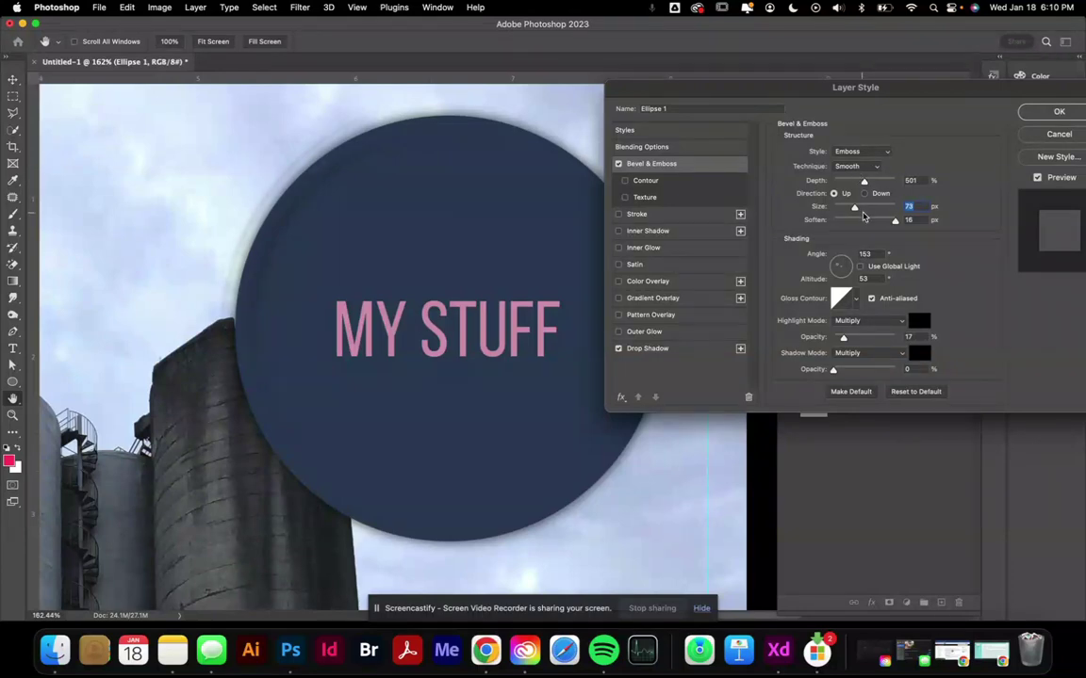
Step: Switch to Outer Bevel at 115% depth and 73 px size, with Drop Shadow unchecked
left_click(873, 154)
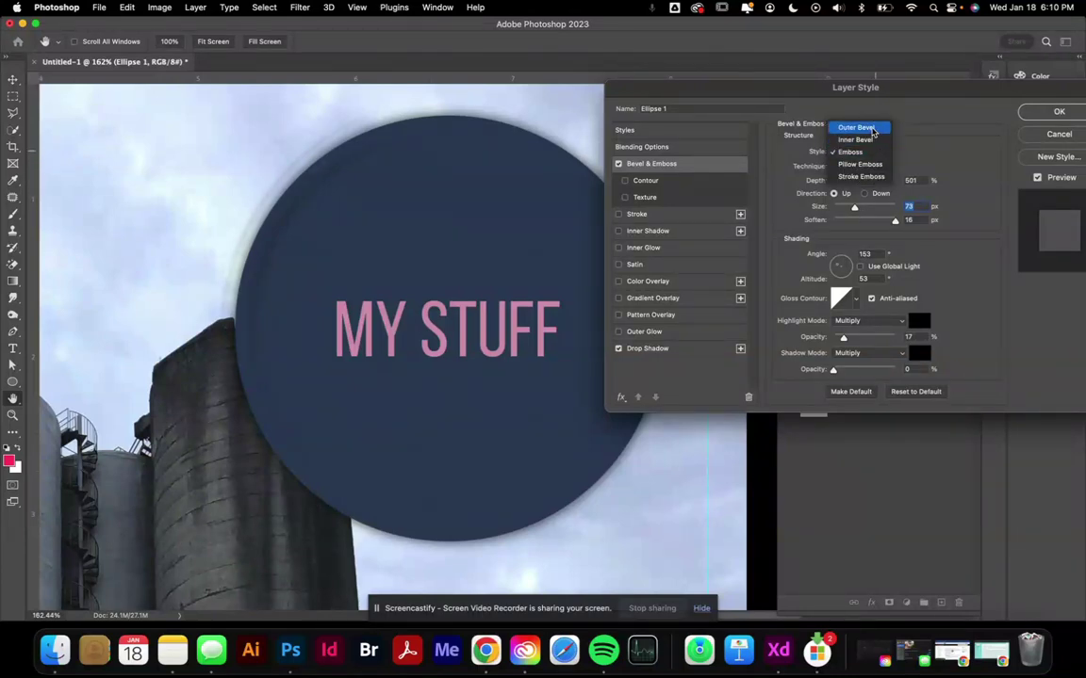
left_click(873, 129)
left_click_drag(862, 182, 841, 182)
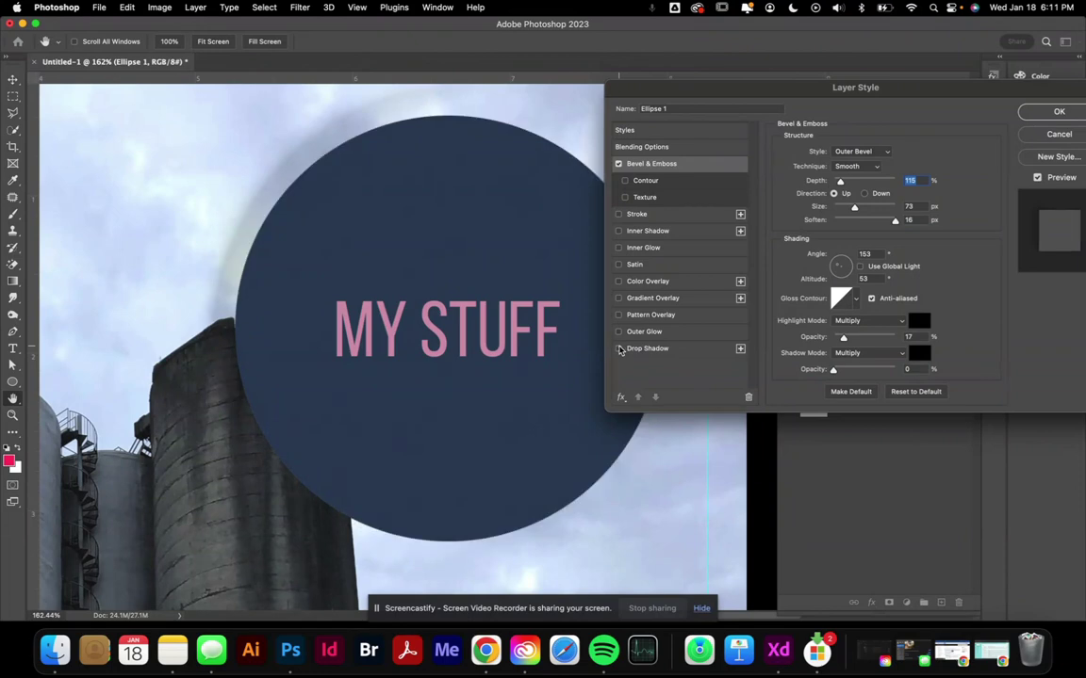
left_click(619, 349)
Step: Turn off the drop shadow and set an Inner Bevel at 95% depth, 158 px size
left_click(619, 348)
left_click(858, 153)
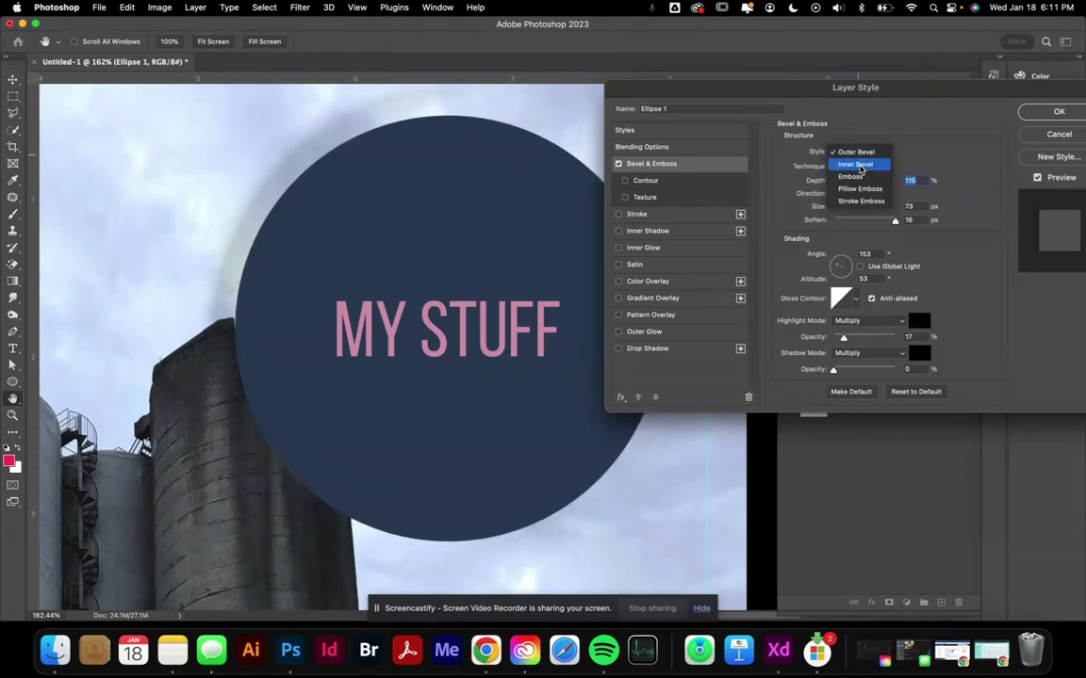
left_click(855, 164)
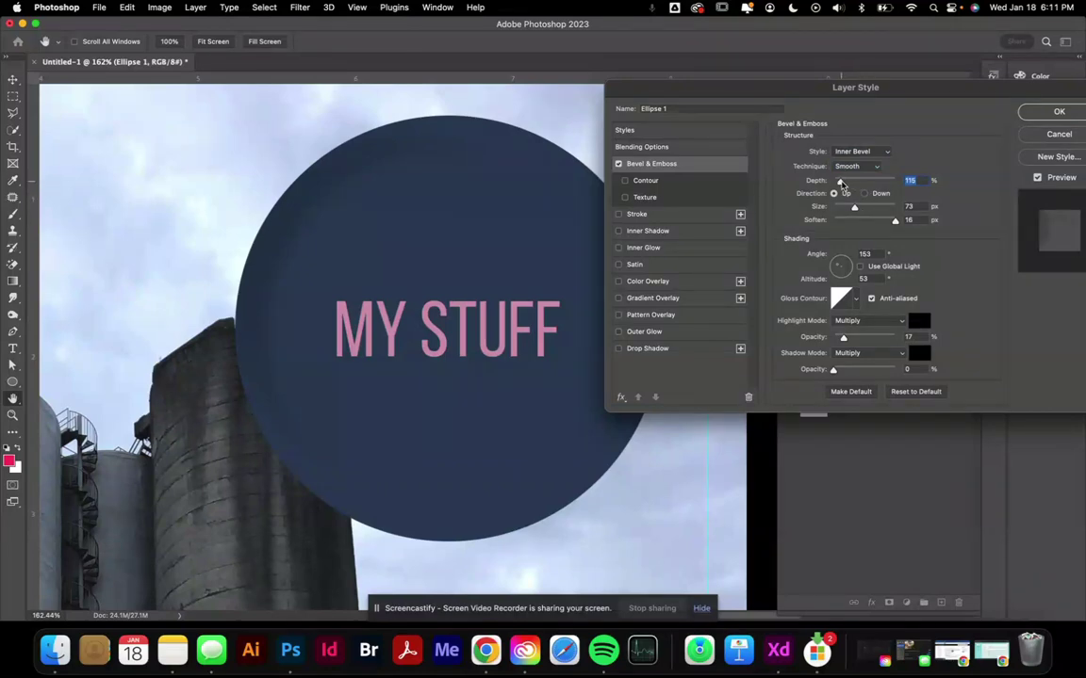
mouse_move(842, 180)
left_mouse_down()
mouse_move(855, 185)
mouse_move(835, 186)
left_mouse_up()
left_click_drag(829, 220, 865, 223)
left_click_drag(839, 180, 875, 213)
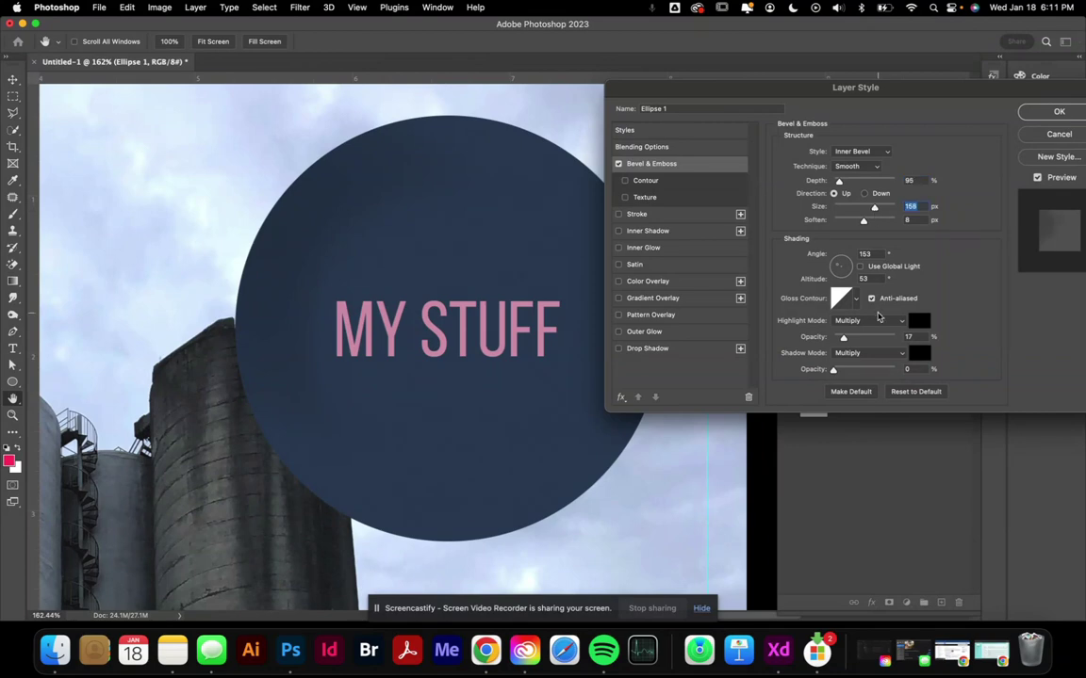
Step: Try Chisel Hard and Chisel Soft techniques, then return to Smooth
left_click(859, 166)
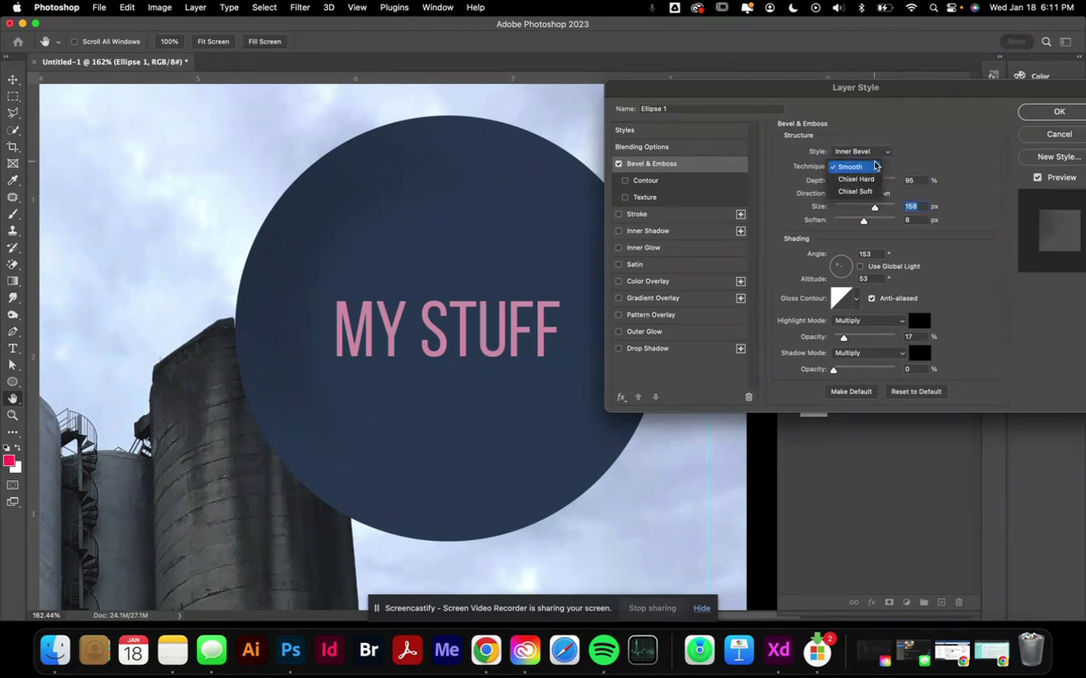
left_click(867, 179)
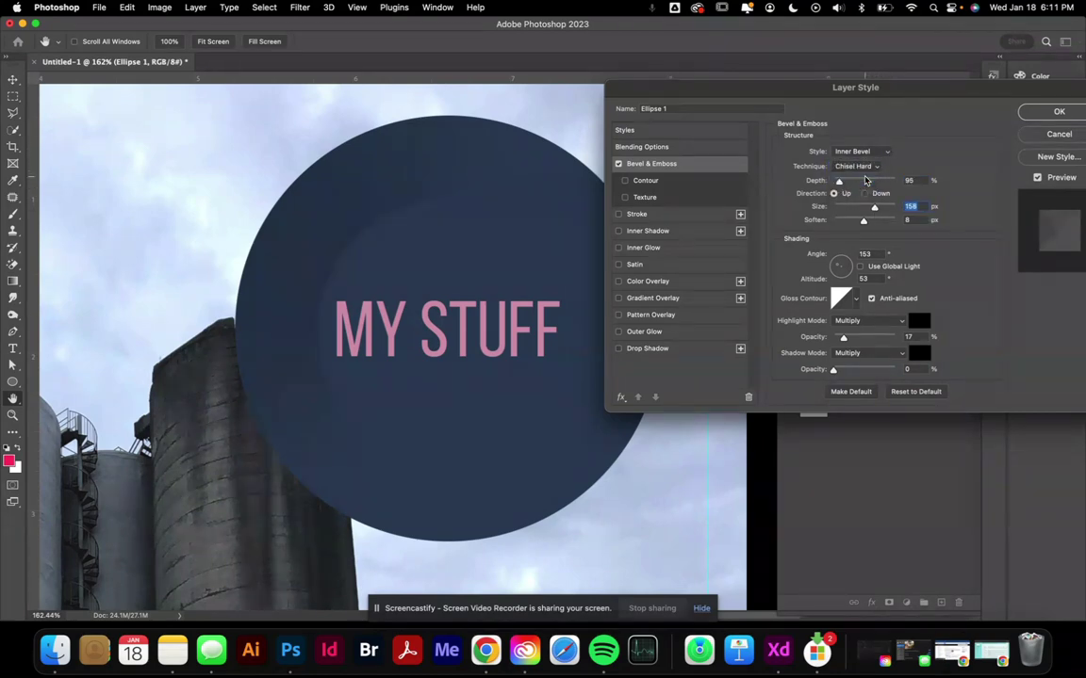
left_click(877, 166)
left_click(856, 179)
left_click(882, 167)
left_click(851, 142)
Step: Raise the bevel highlight opacity to 35% and bring up its highlight colour picker
mouse_move(930, 87)
left_mouse_down()
mouse_move(739, 92)
mouse_move(957, 82)
mouse_move(912, 73)
left_mouse_up()
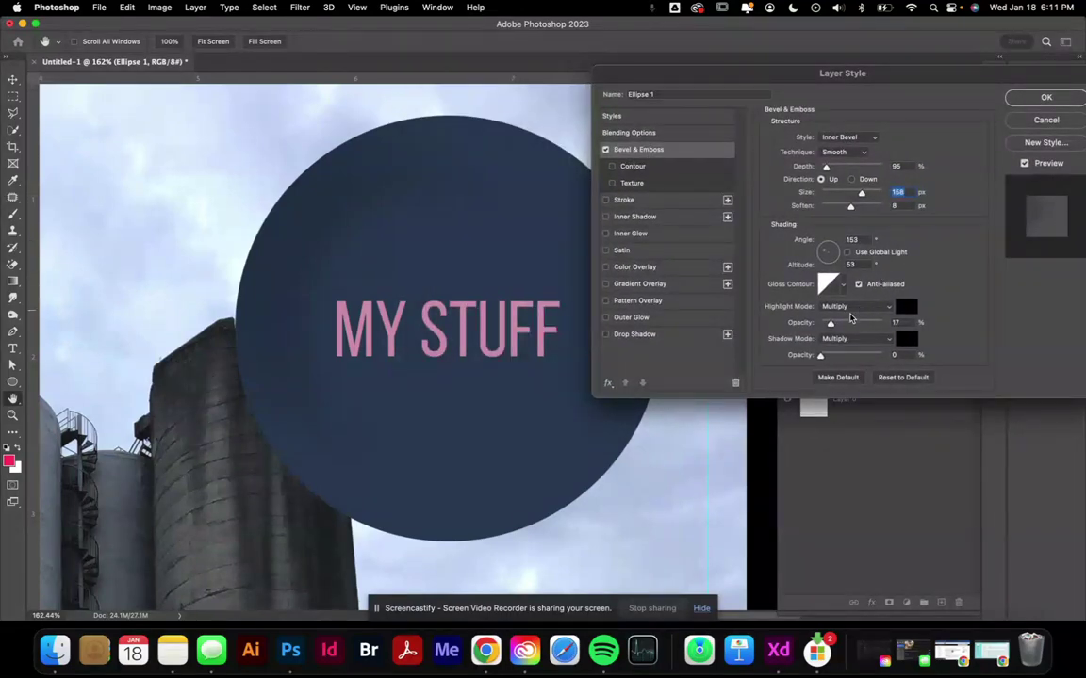
left_click_drag(834, 326, 841, 323)
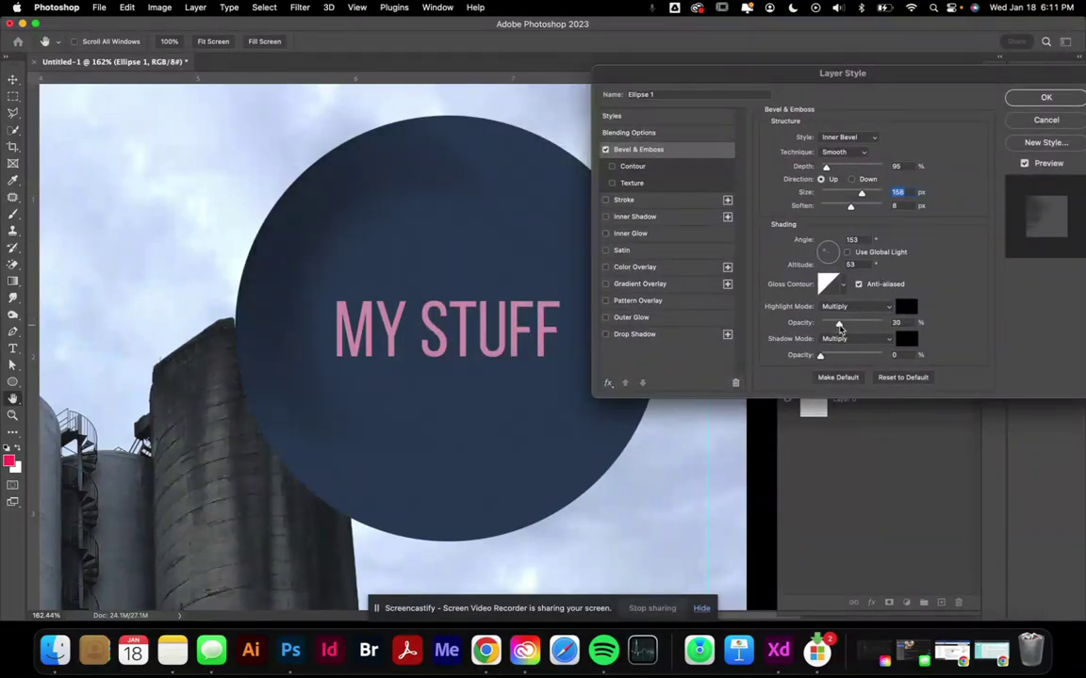
left_click(904, 306)
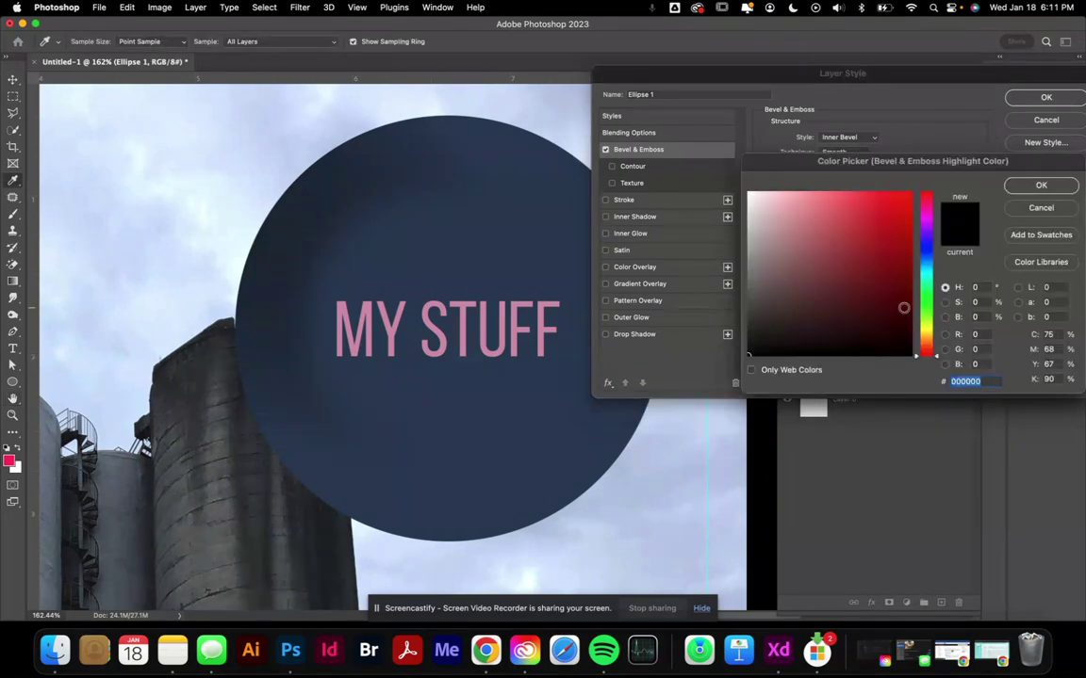
Step: Set the bevel highlight colour to bluish-grey #717389
left_click(763, 287)
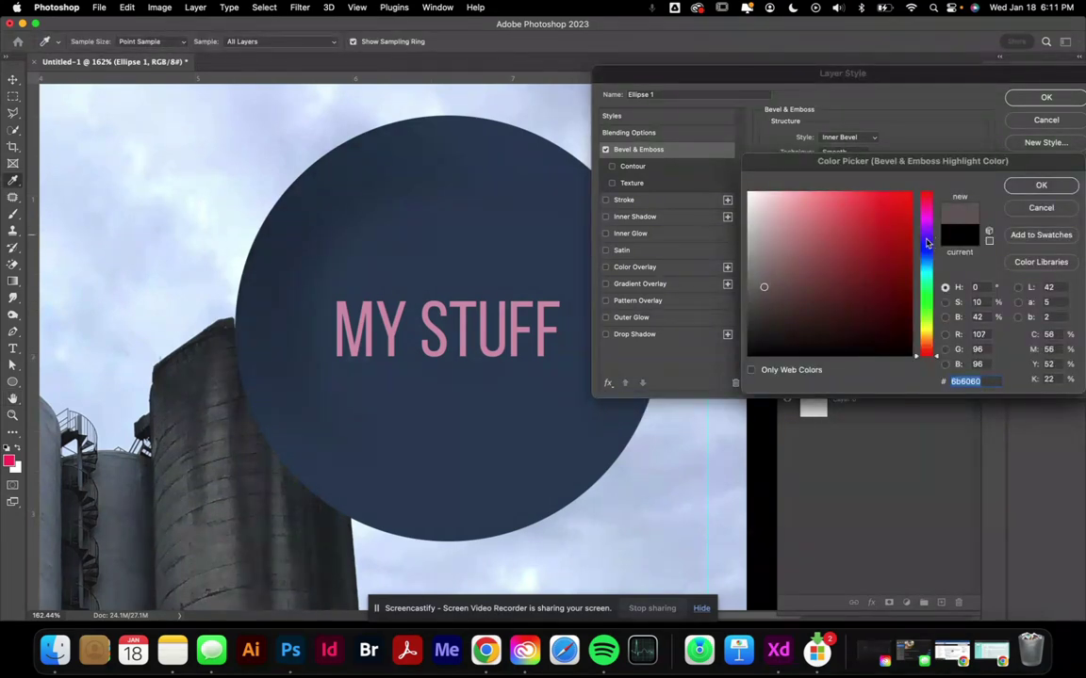
left_click_drag(927, 240, 929, 251)
left_click(774, 267)
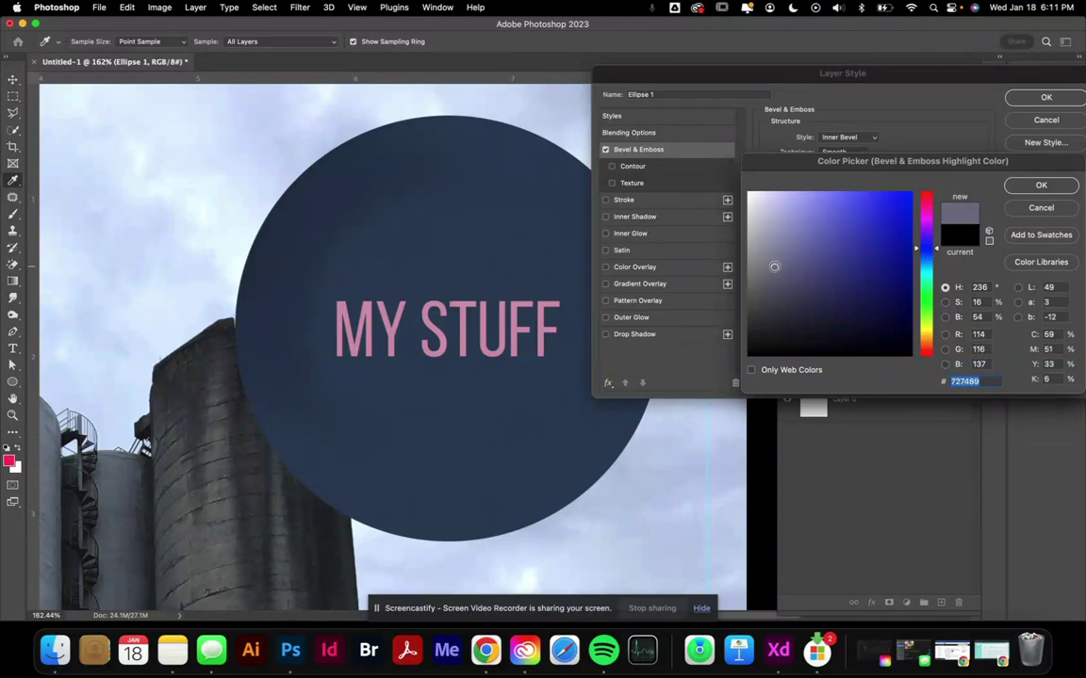
left_click(775, 268)
left_click(1040, 185)
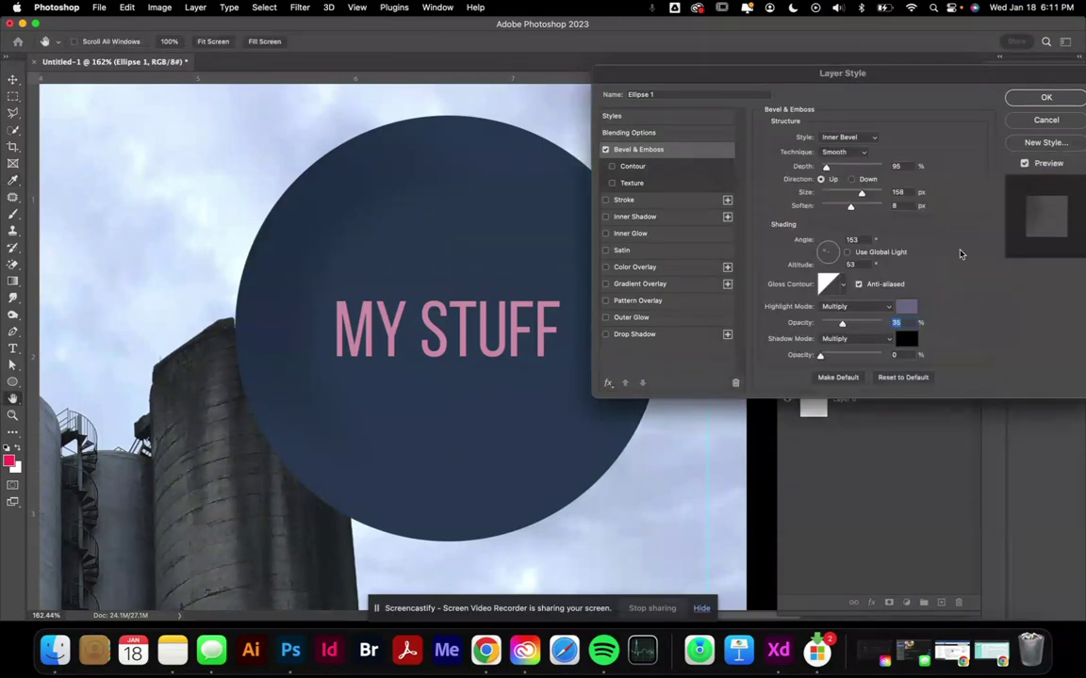
Step: Set the bevel shadow colour to purple #9b62c0
left_click(905, 335)
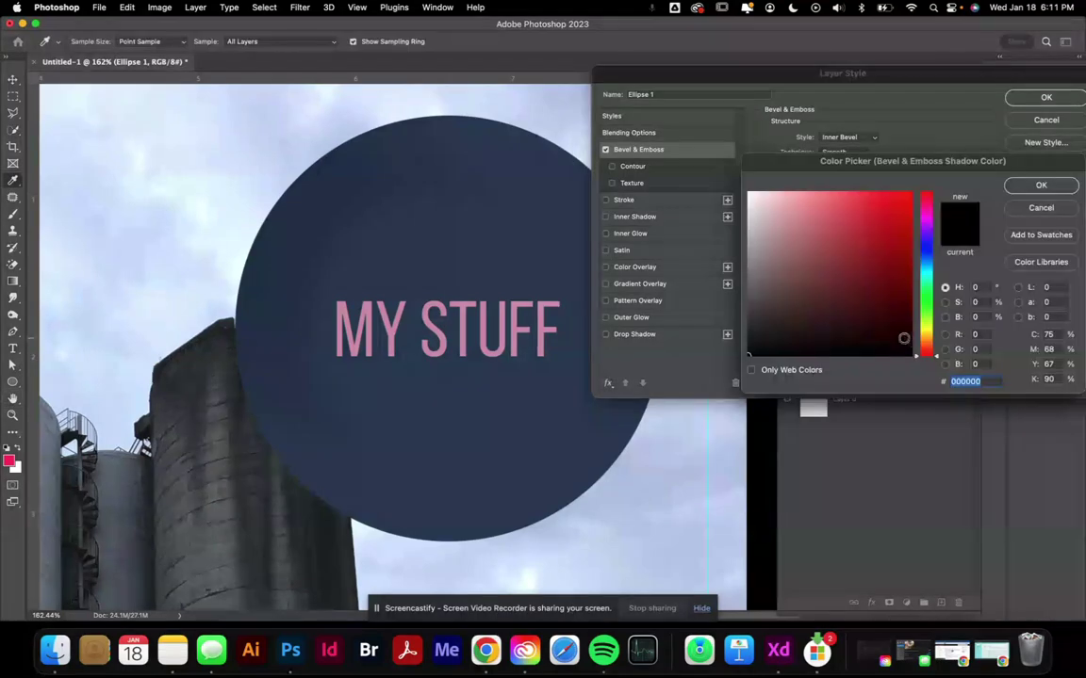
left_click_drag(924, 266, 923, 229)
left_click(828, 231)
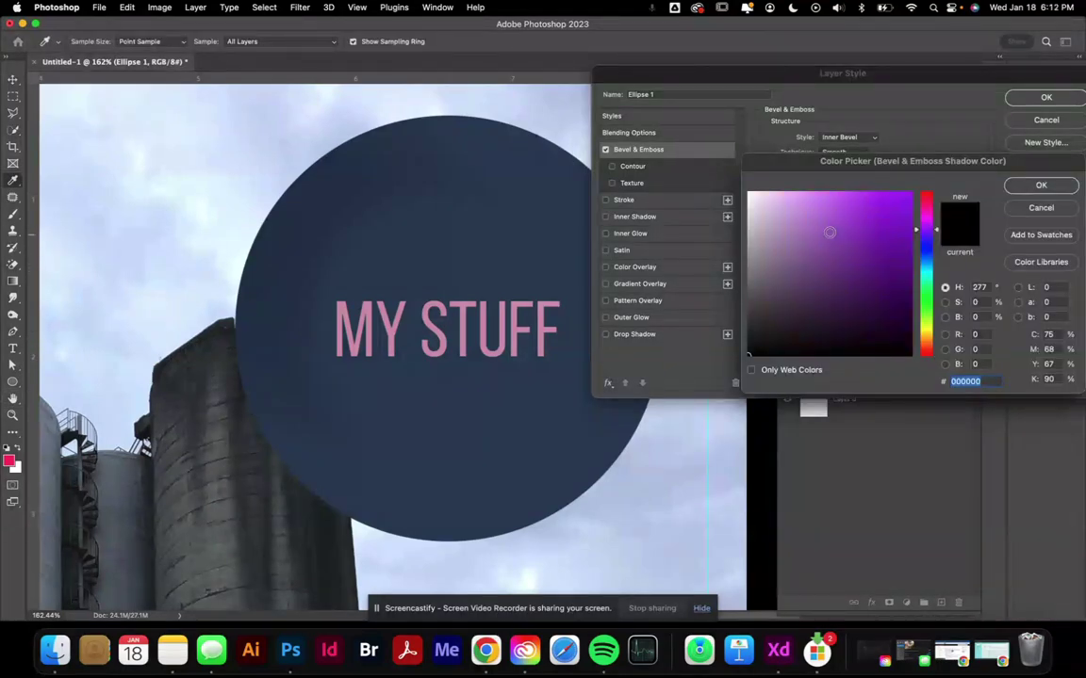
left_click(1041, 184)
Step: Try the Contour and Texture options, apply the layer style, and zoom out to the whole poster
left_click(612, 166)
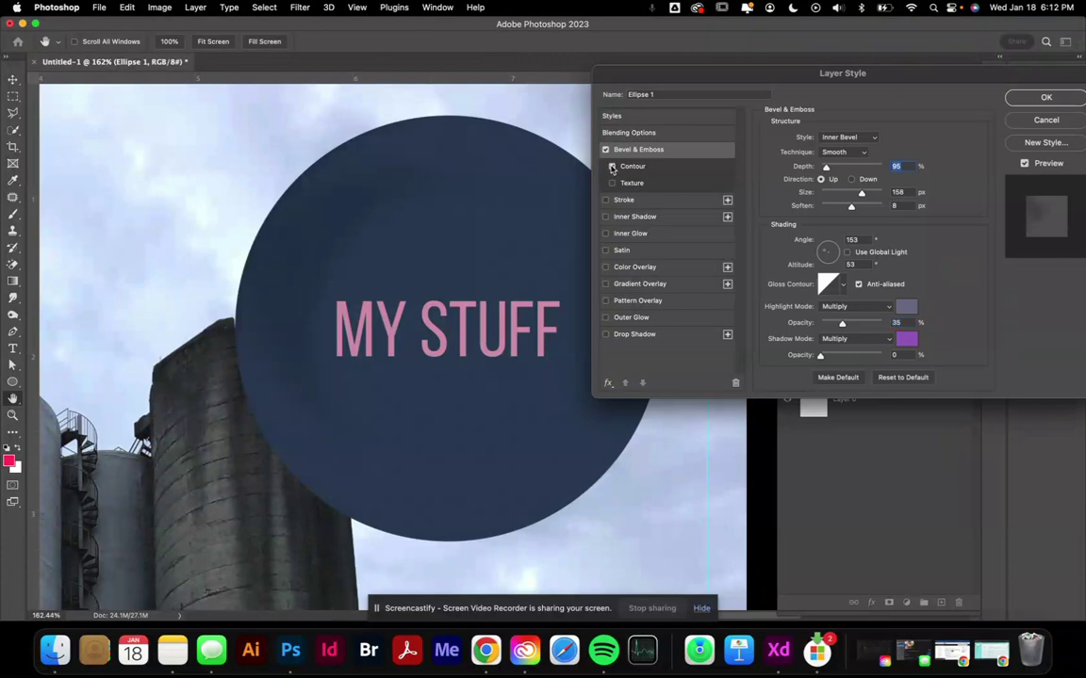
left_click(612, 184)
left_click(611, 184)
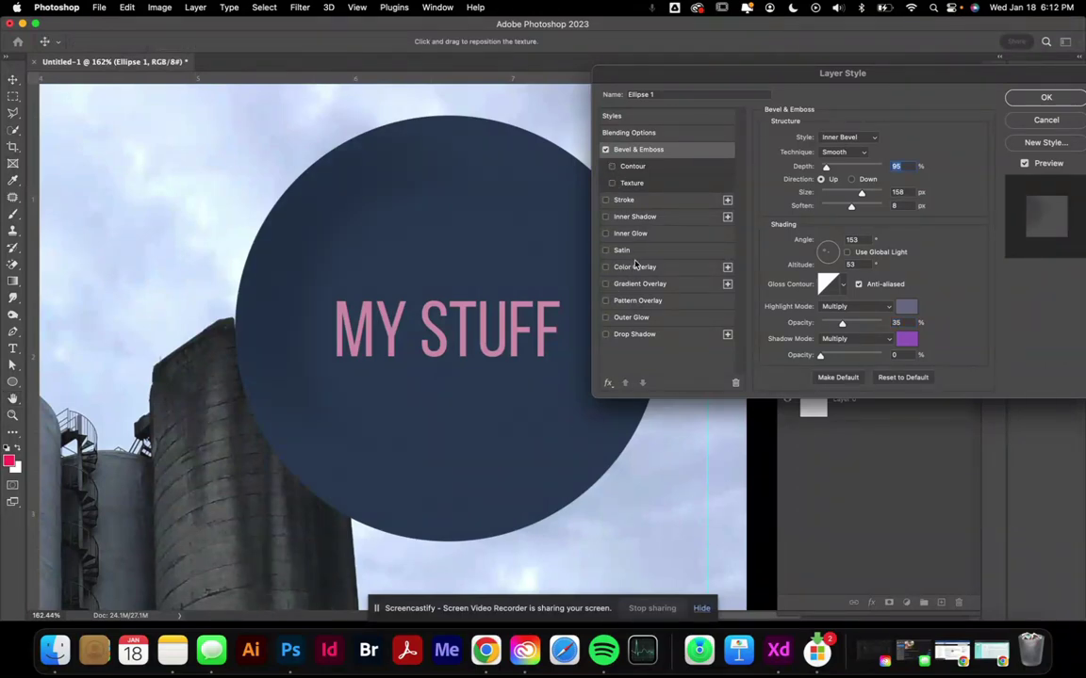
left_click_drag(844, 73, 649, 84)
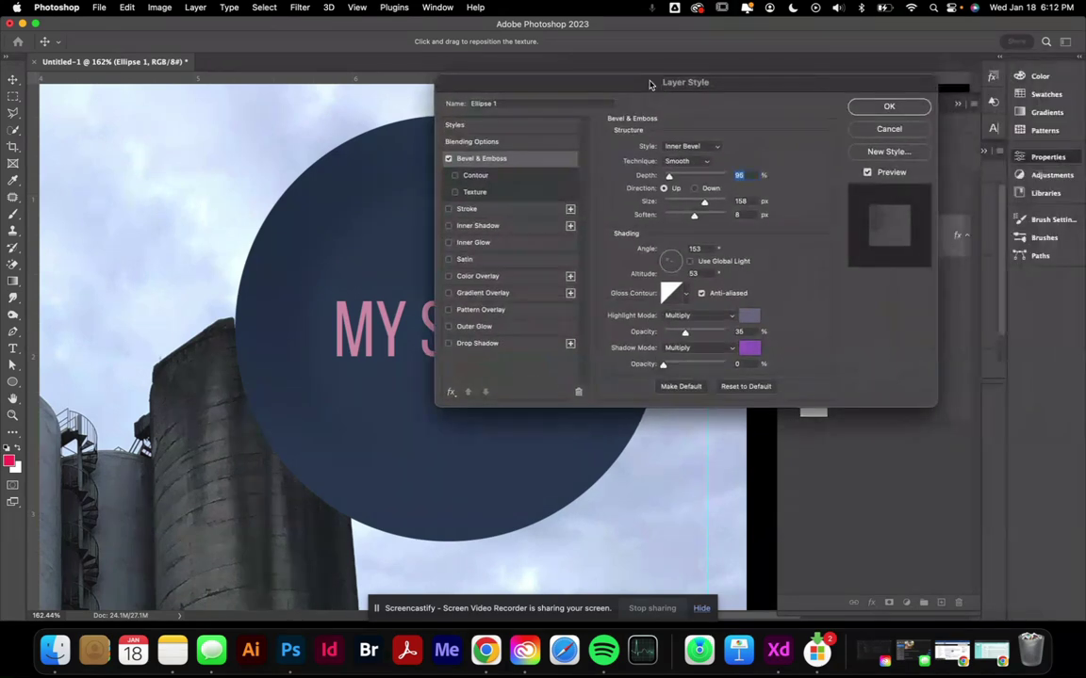
left_click(891, 106)
scroll(340, 291, "down", 5)
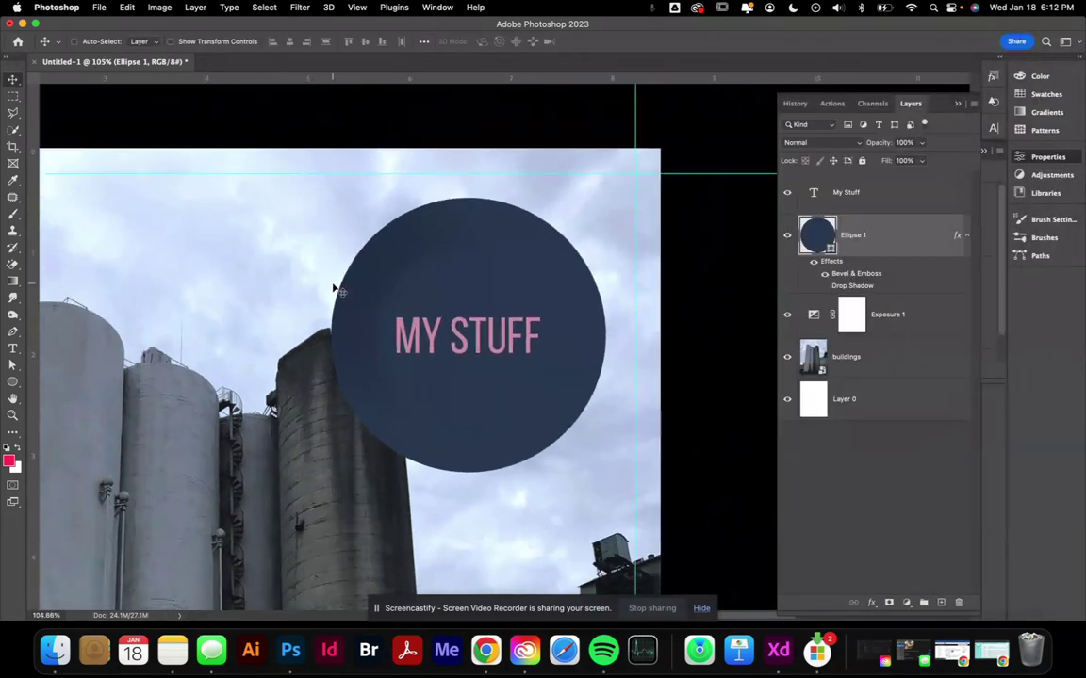
scroll(339, 290, "down", 3)
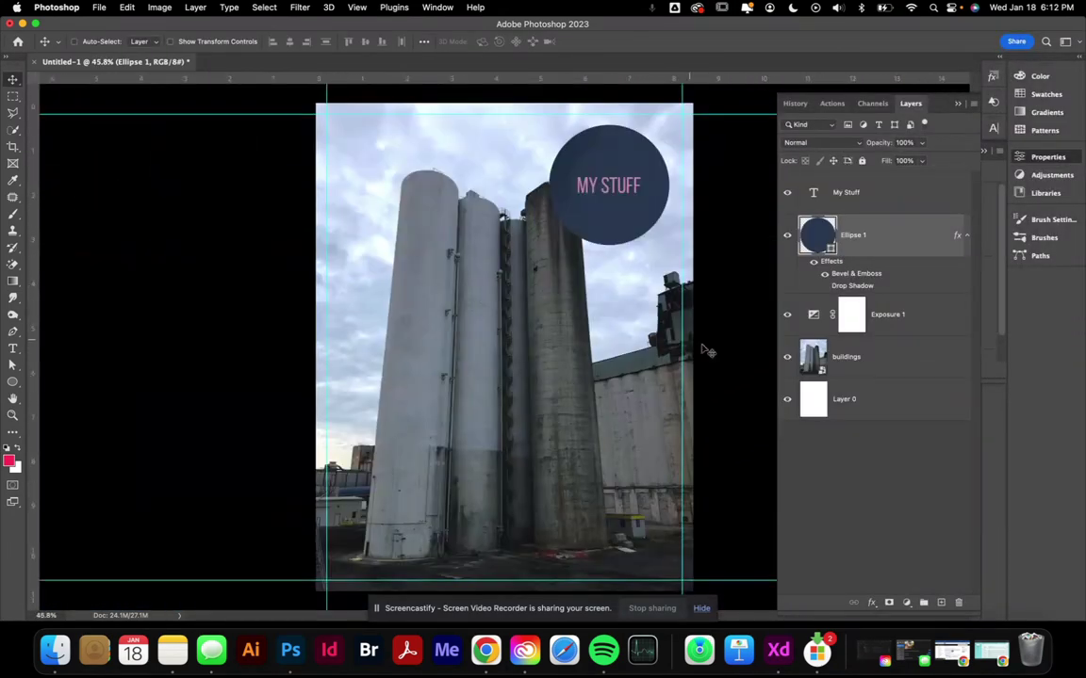